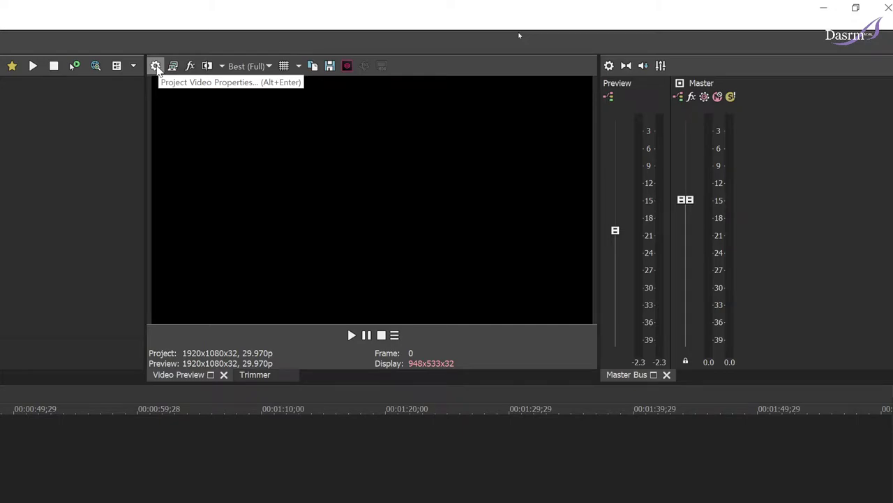
# - Open the project video properties and look through the video, audio, ruler, summary and audio CD settings
pyautogui.click(156, 67)
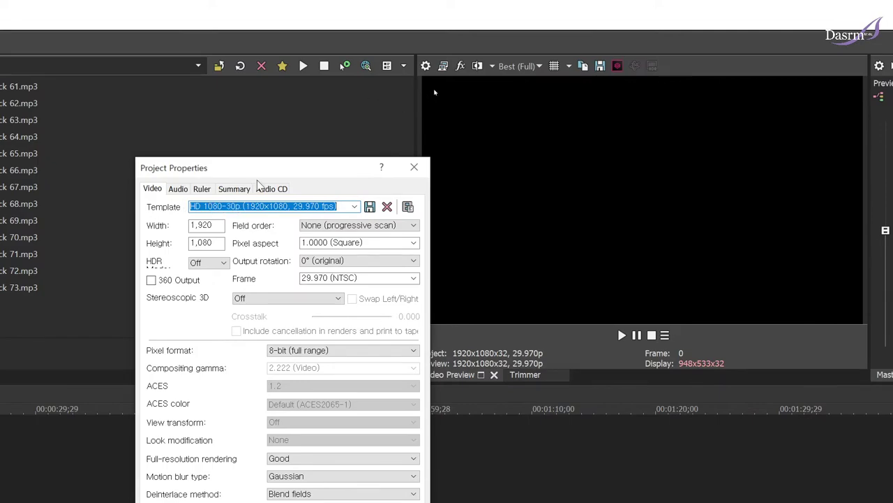
pyautogui.moveTo(264, 171); pyautogui.dragTo(312, 49)
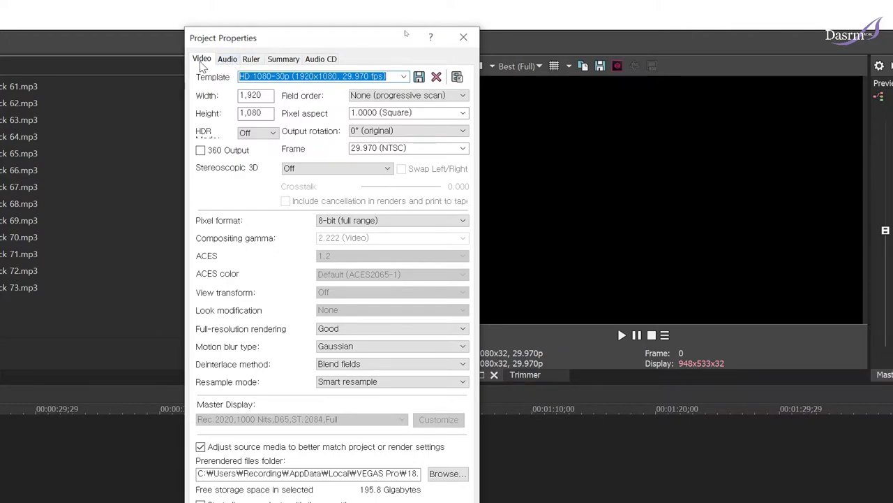
pyautogui.click(226, 61)
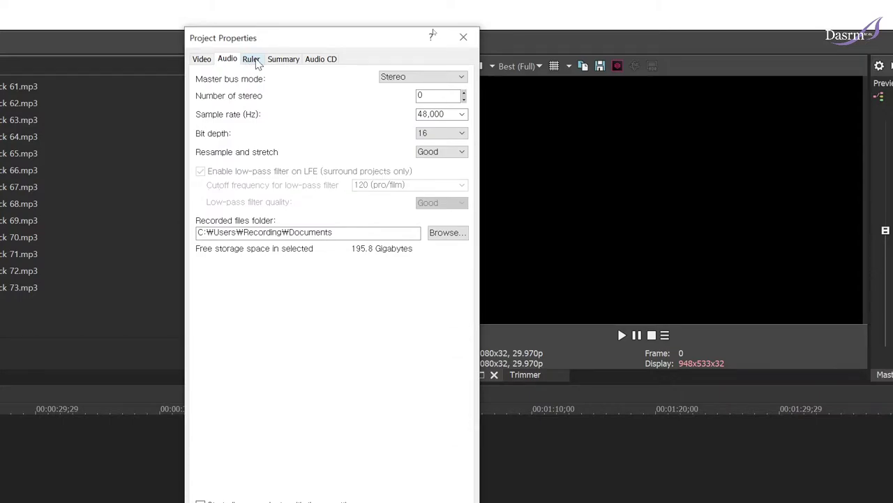
pyautogui.click(256, 61)
pyautogui.click(283, 61)
pyautogui.click(323, 61)
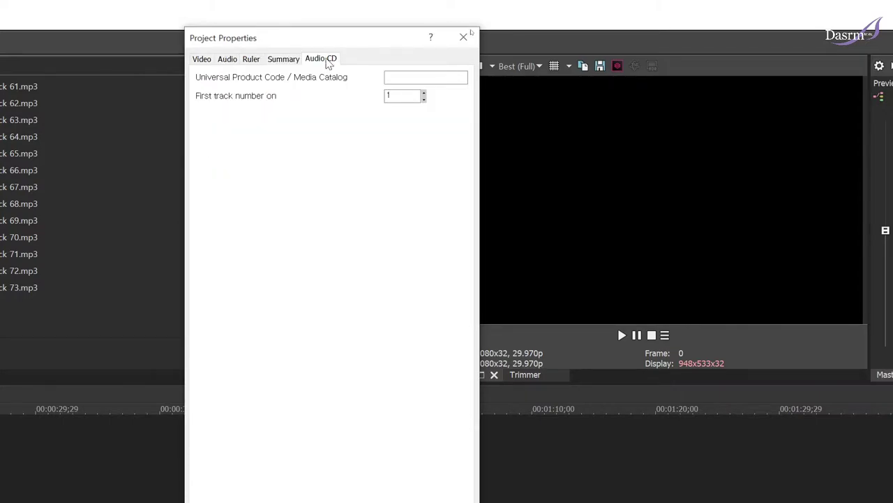
pyautogui.click(208, 61)
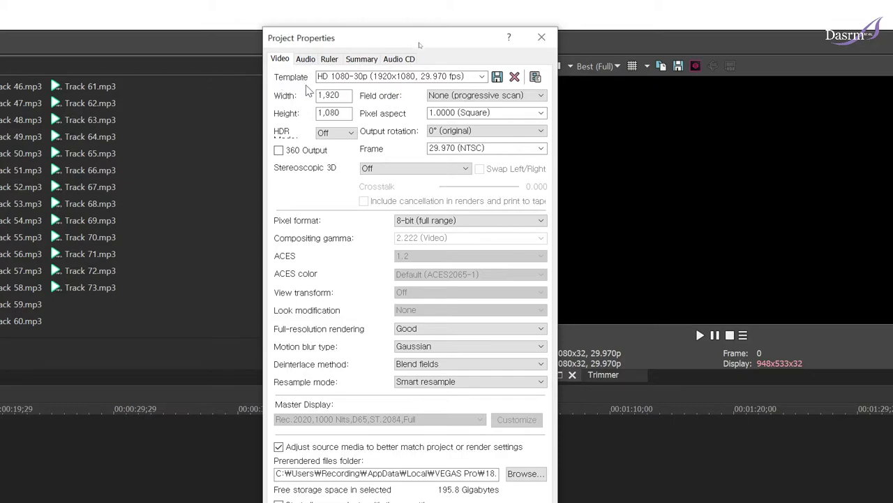
# - Examine the project template and the list of available video presets
pyautogui.click(462, 75)
pyautogui.click(466, 76)
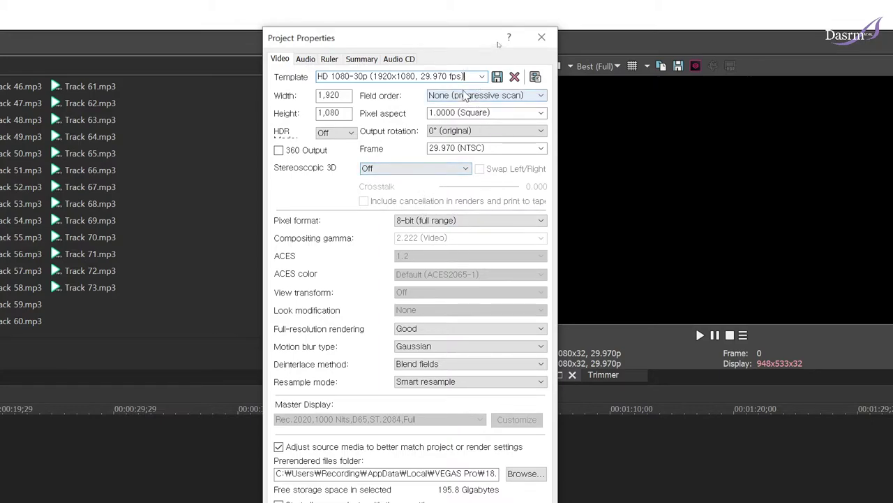
pyautogui.moveTo(467, 74); pyautogui.dragTo(301, 70)
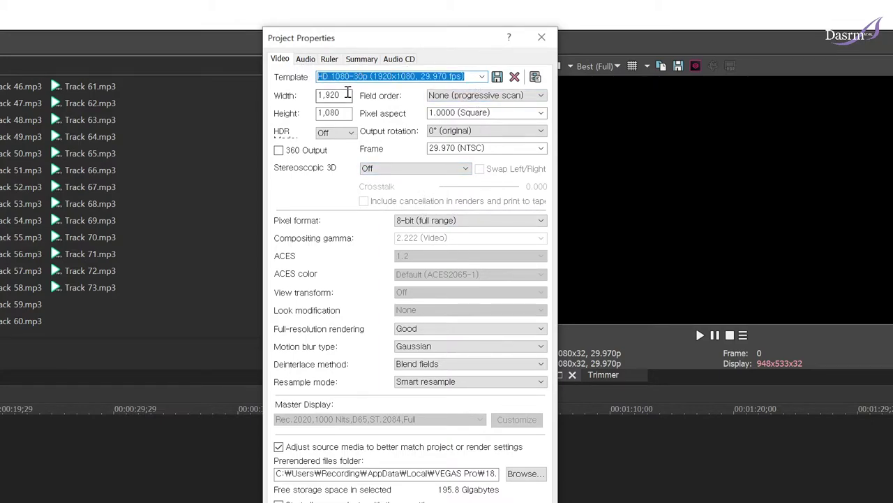
pyautogui.click(482, 76)
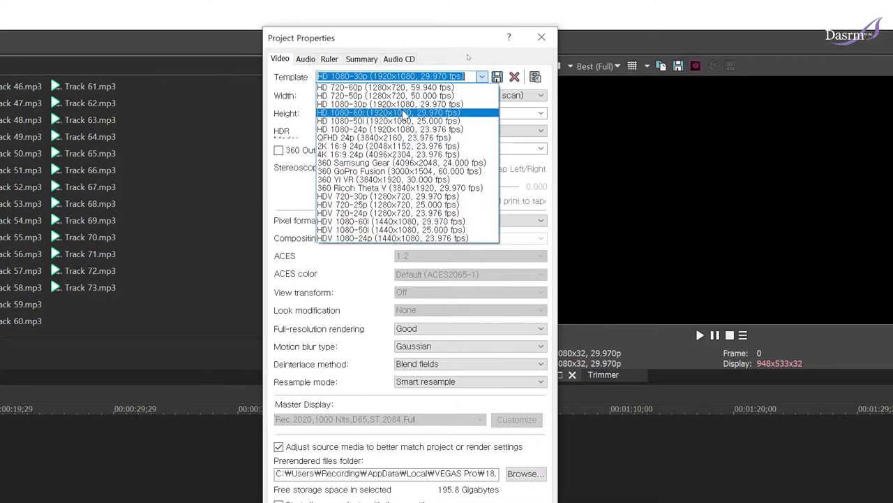
pyautogui.click(452, 56)
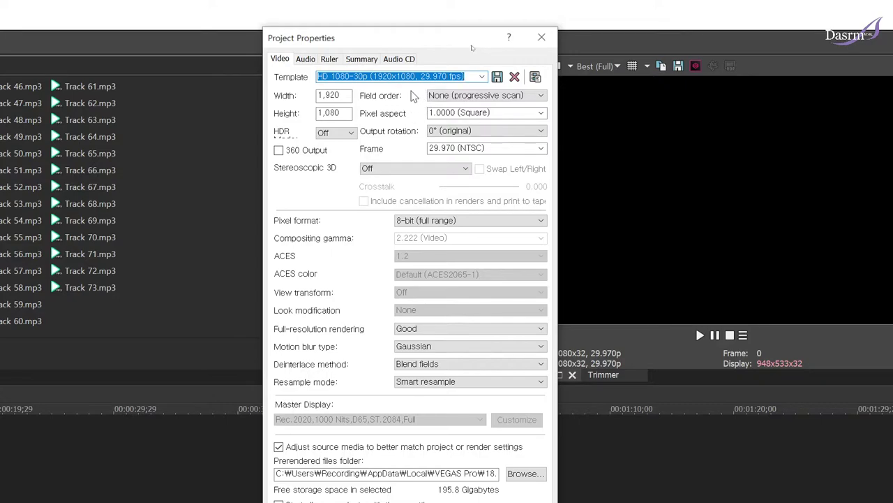
pyautogui.click(311, 63)
pyautogui.click(284, 63)
pyautogui.click(454, 77)
pyautogui.moveTo(471, 77); pyautogui.dragTo(307, 77)
# - Examine the project's frame width and height values in the video settings
pyautogui.click(341, 113)
pyautogui.doubleClick(342, 113)
pyautogui.click(346, 97)
pyautogui.doubleClick(346, 98)
pyautogui.click(342, 98)
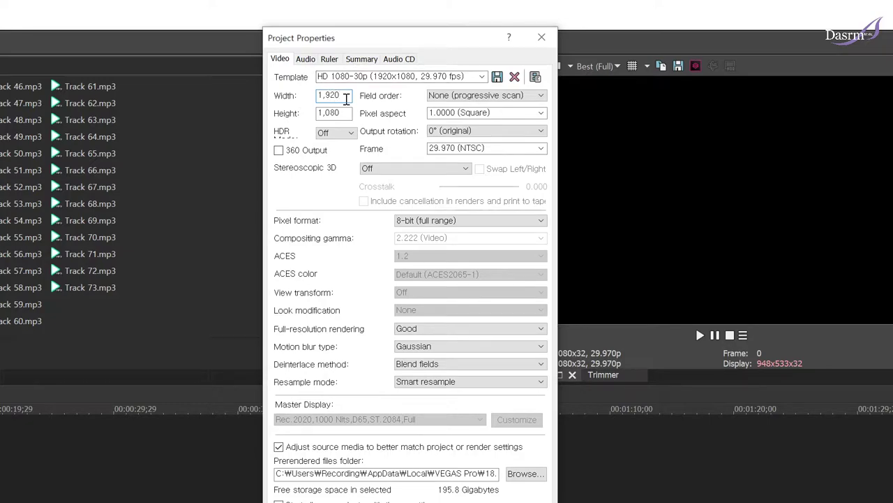
pyautogui.doubleClick(346, 95)
pyautogui.click(346, 95)
pyautogui.click(347, 113)
pyautogui.doubleClick(347, 114)
pyautogui.moveTo(344, 114); pyautogui.dragTo(314, 96)
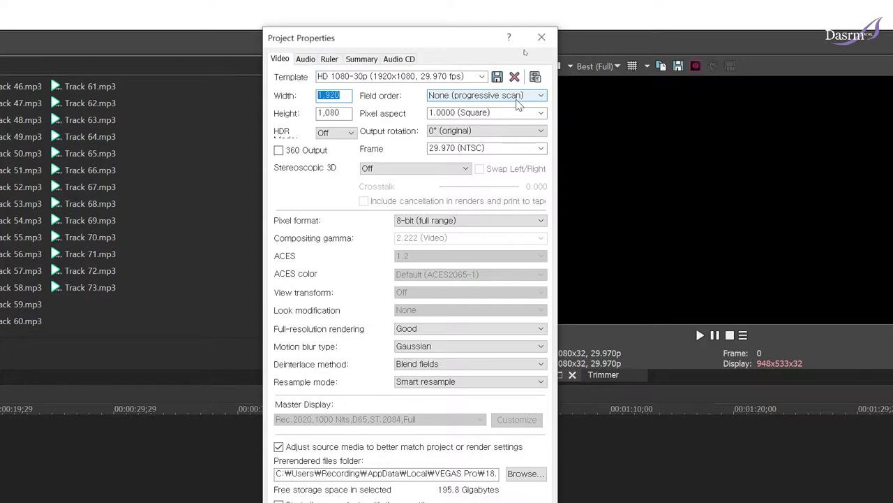
# - Review the available field order, pixel aspect ratio and template options without changing them
pyautogui.click(542, 98)
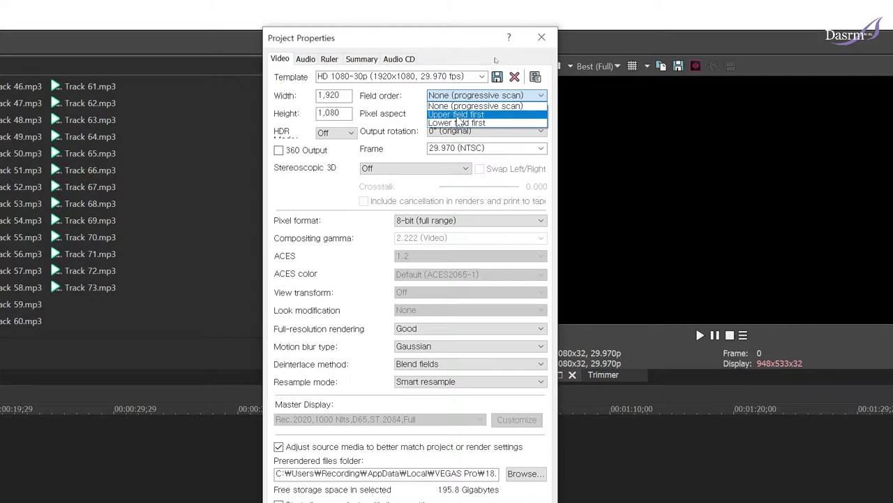
pyautogui.click(547, 87)
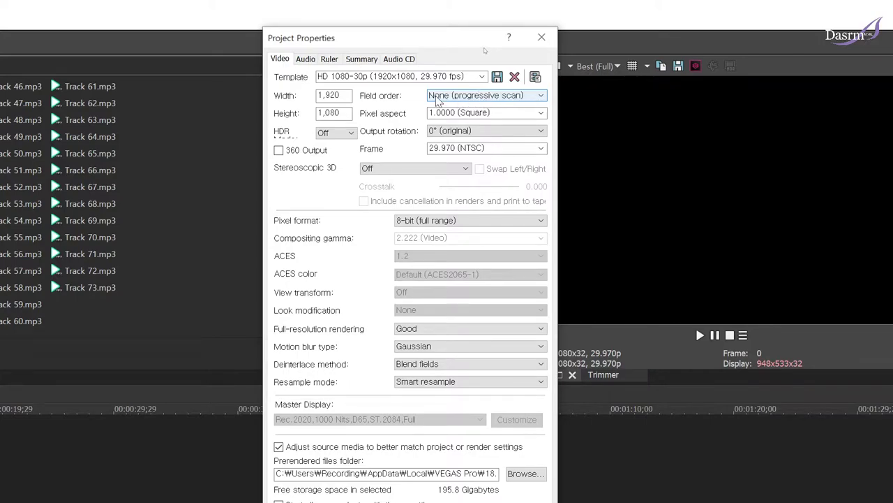
pyautogui.click(543, 96)
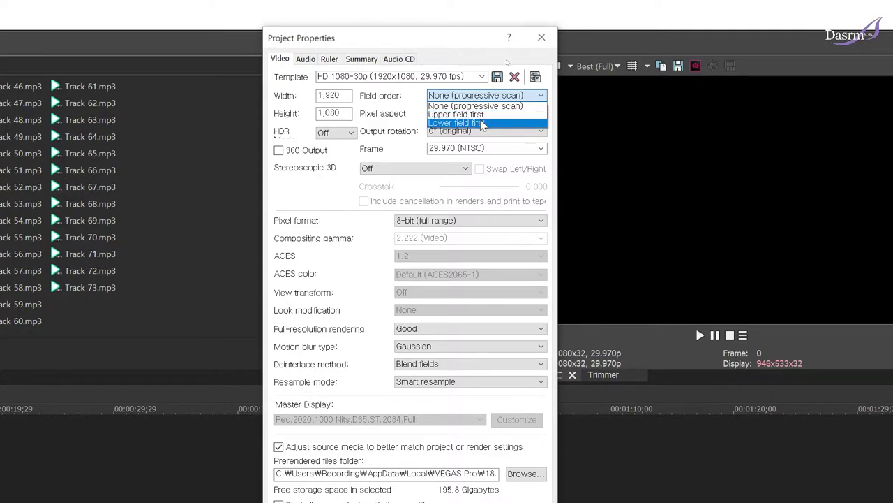
pyautogui.click(549, 83)
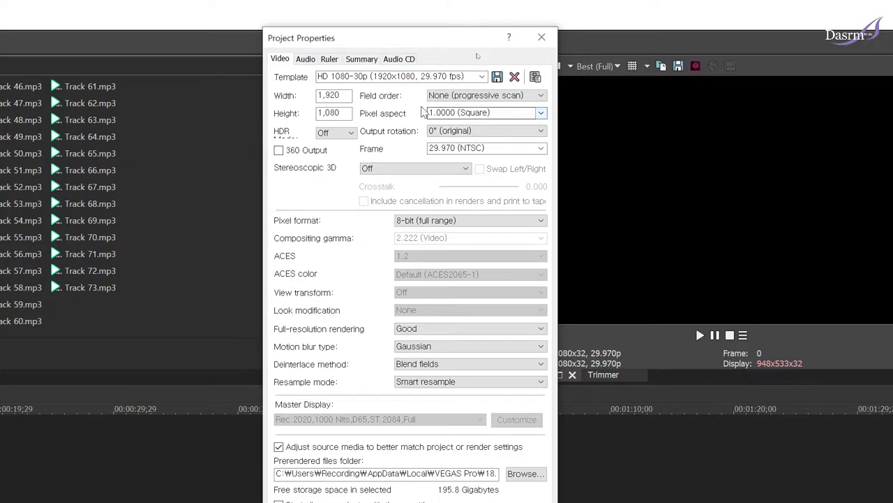
pyautogui.click(543, 113)
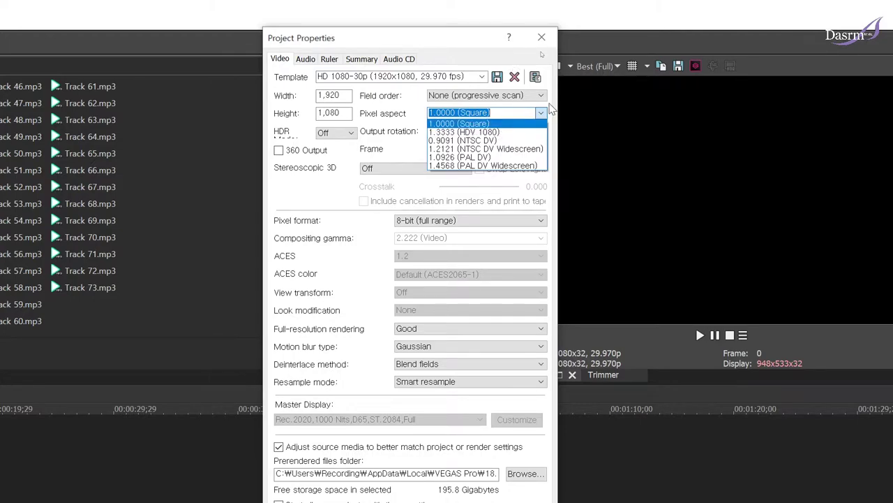
pyautogui.click(549, 105)
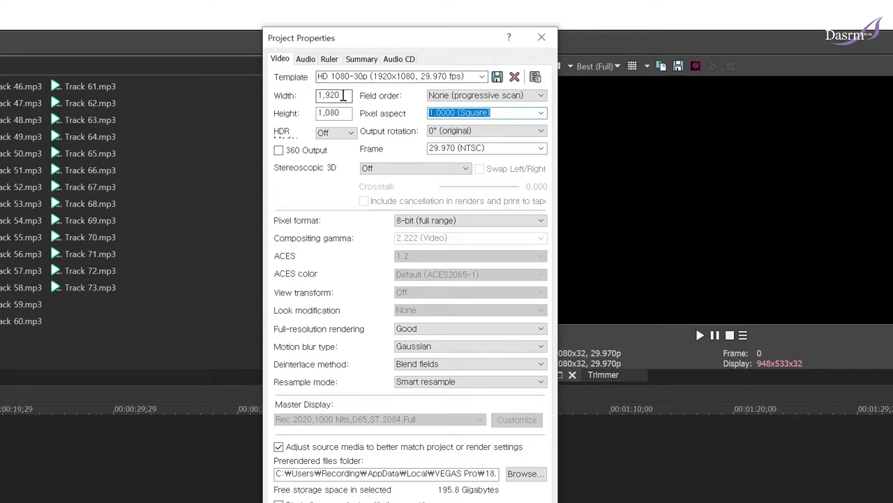
pyautogui.click(482, 77)
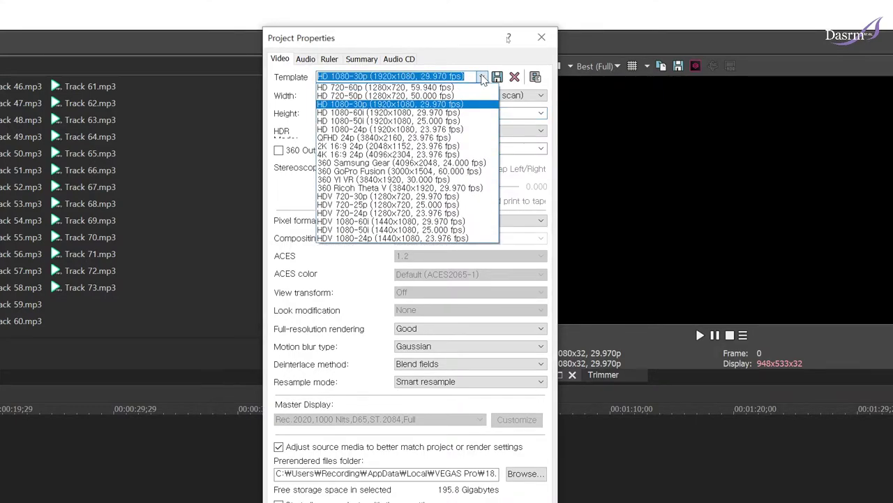
pyautogui.click(481, 77)
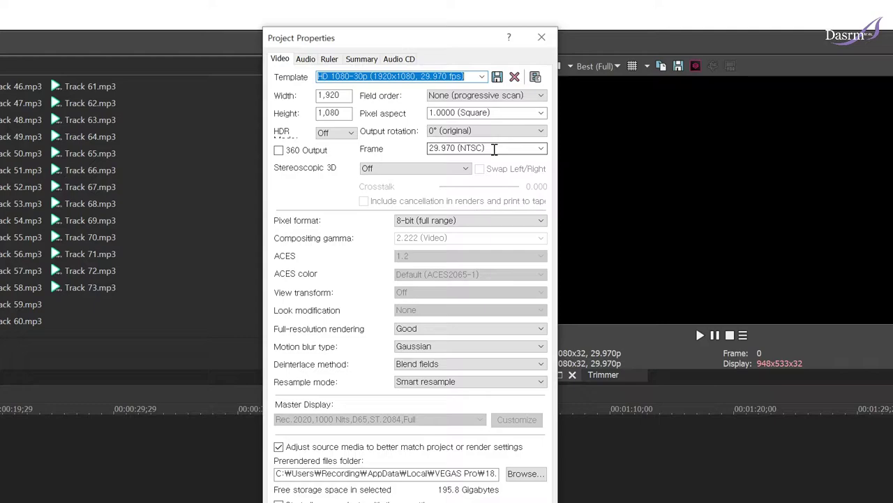
# - Set the project frame rate to a custom 30 fps and apply the project properties
pyautogui.click(541, 150)
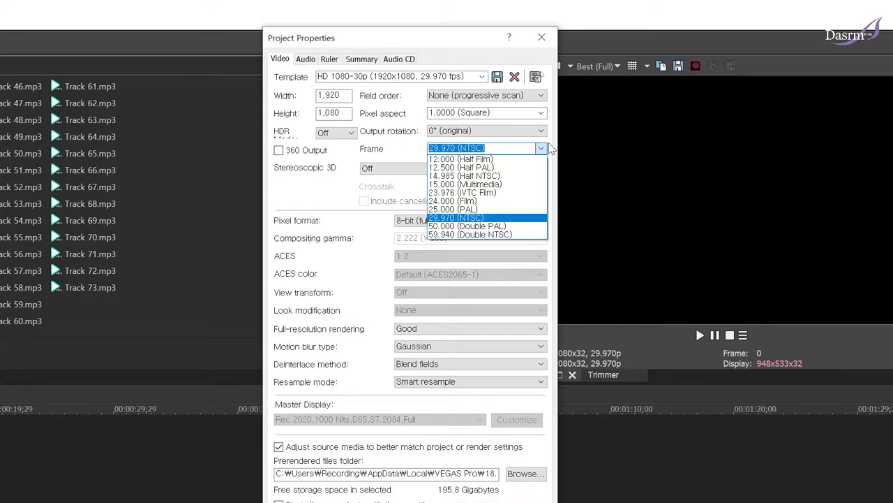
pyautogui.click(498, 146)
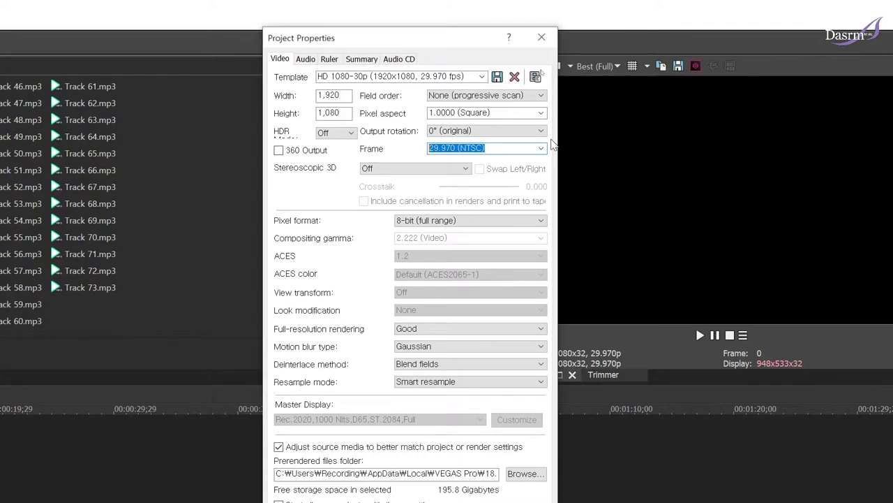
pyautogui.click(510, 149)
pyautogui.moveTo(502, 147); pyautogui.dragTo(421, 148)
pyautogui.write('30')
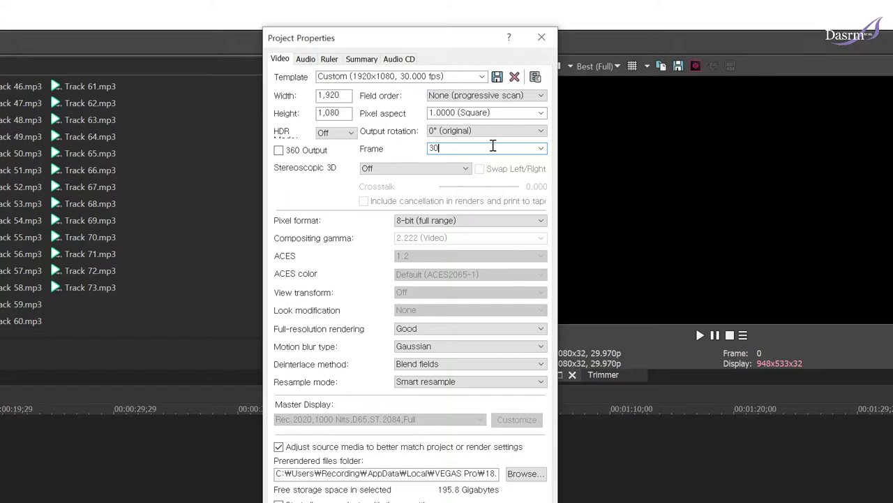
pyautogui.press('Return')
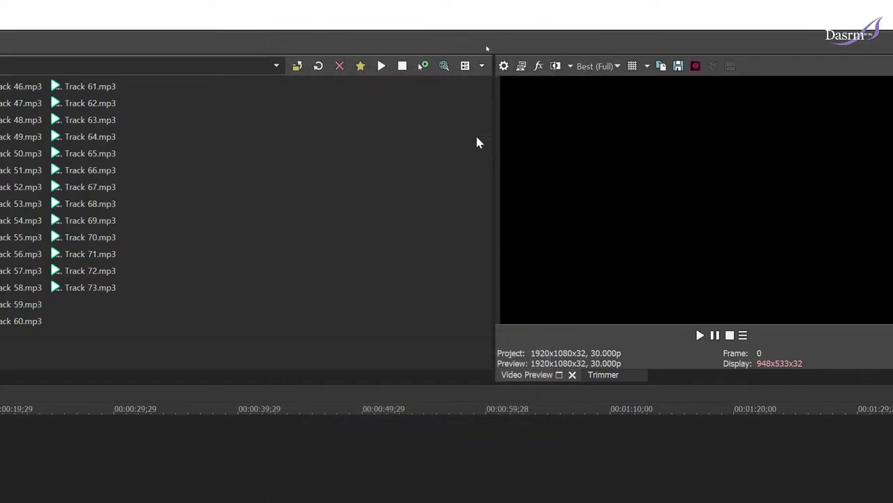
# - Reopen the project video properties and check the template entry
pyautogui.click(505, 65)
pyautogui.moveTo(385, 173); pyautogui.dragTo(389, 48)
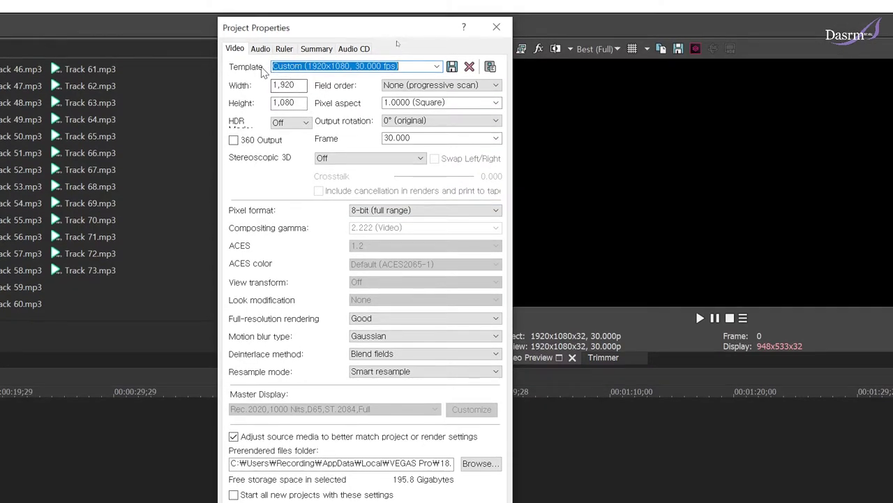
pyautogui.click(276, 68)
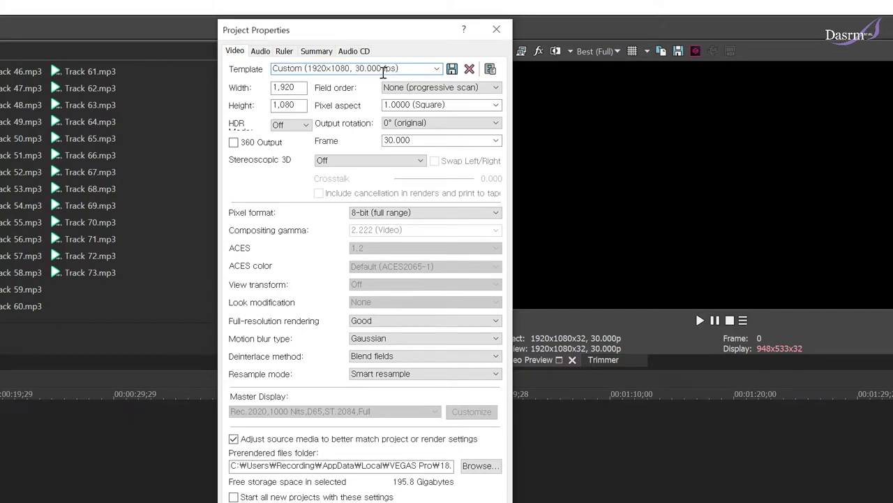
pyautogui.moveTo(401, 68); pyautogui.dragTo(263, 65)
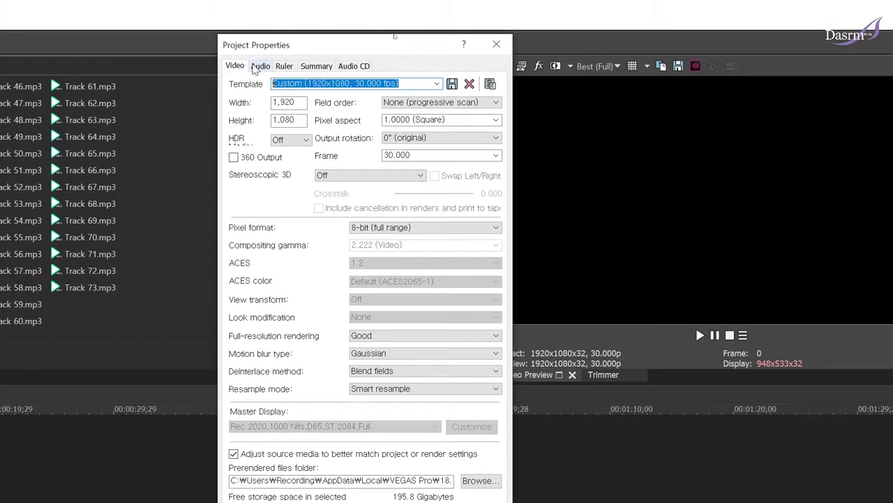
# - Show the project's audio settings and review the master bus mode options
pyautogui.click(257, 67)
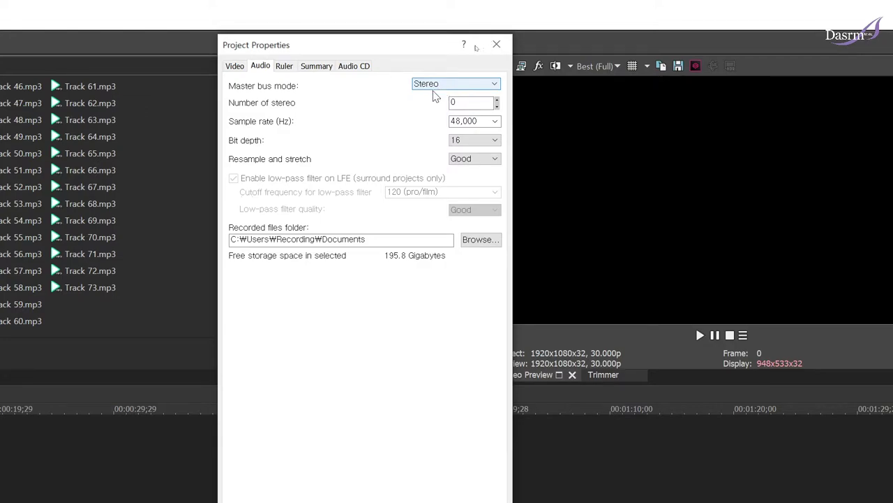
pyautogui.click(458, 84)
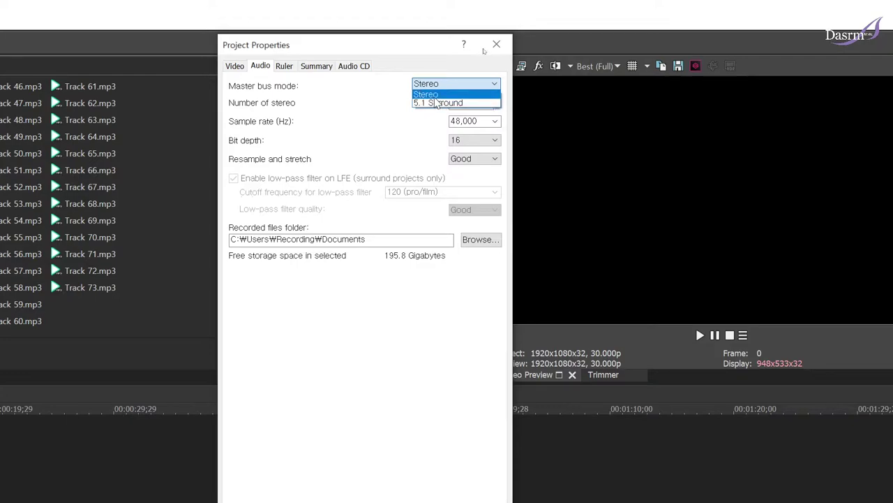
pyautogui.click(402, 88)
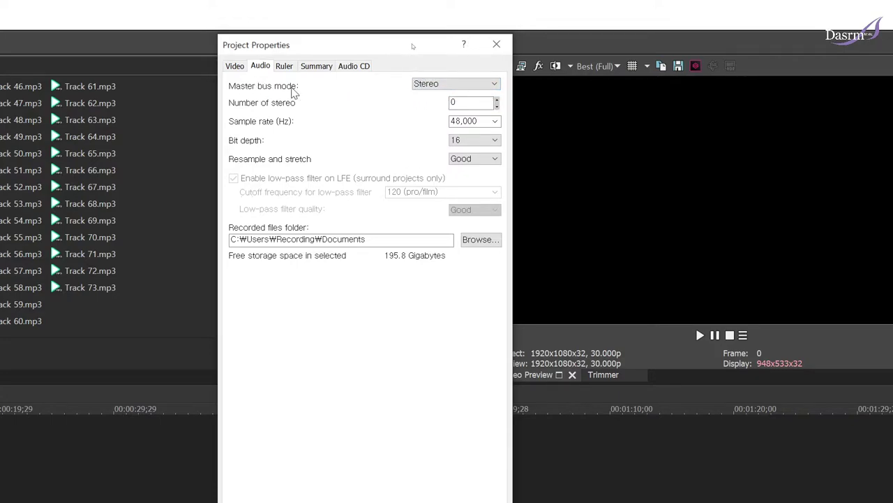
pyautogui.click(459, 85)
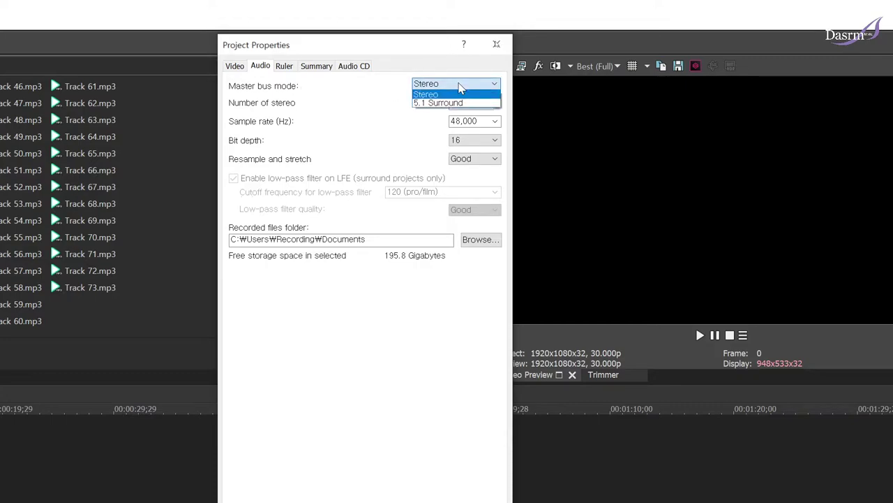
pyautogui.click(458, 85)
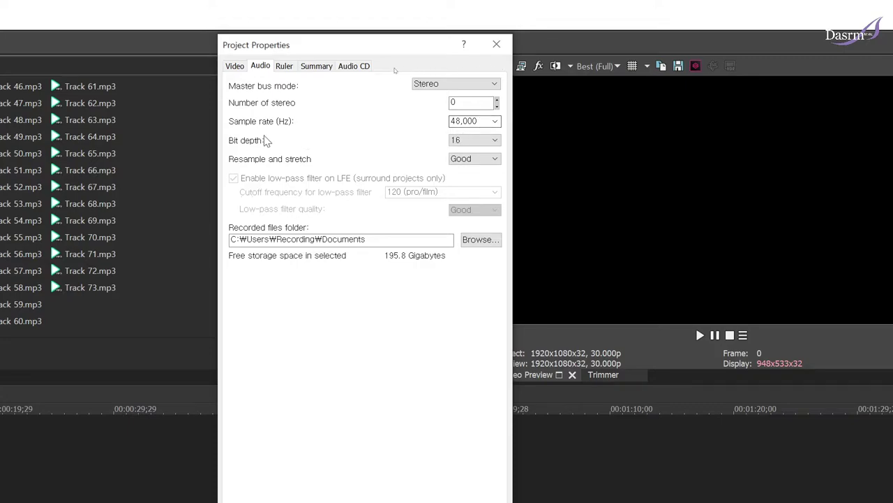
# - Review the available audio bit depth and sample rate options without changing them
pyautogui.click(495, 142)
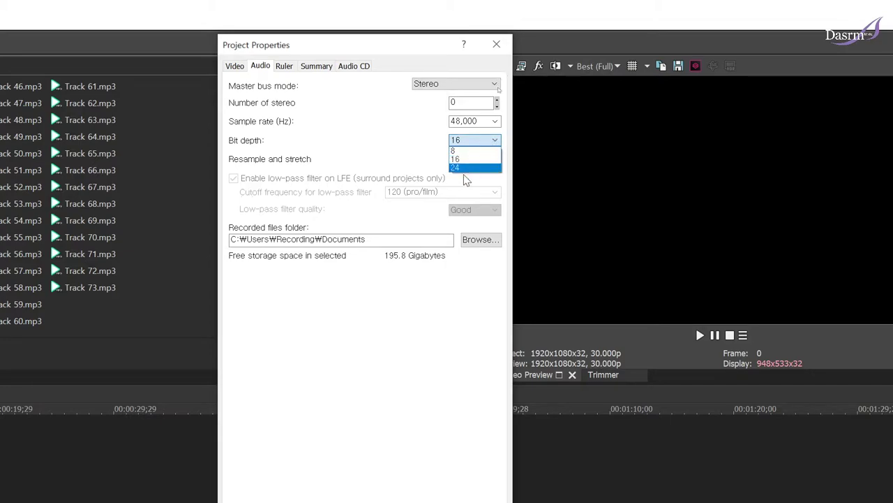
pyautogui.click(433, 124)
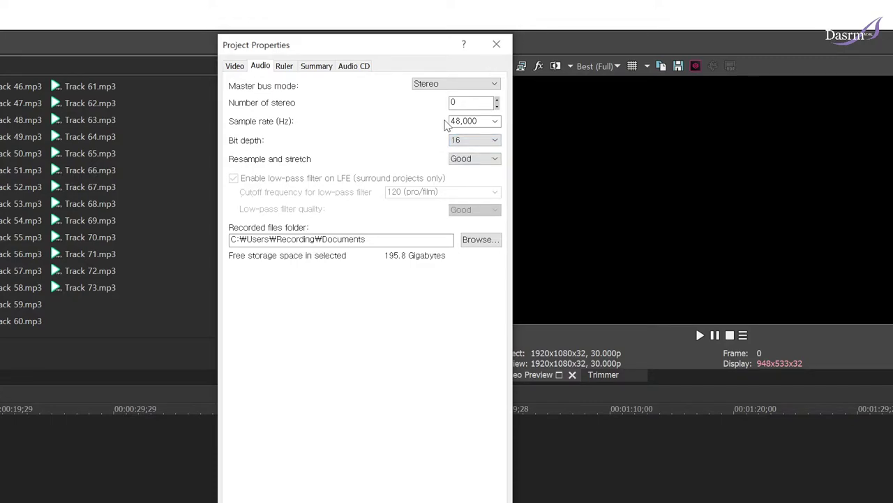
pyautogui.click(495, 122)
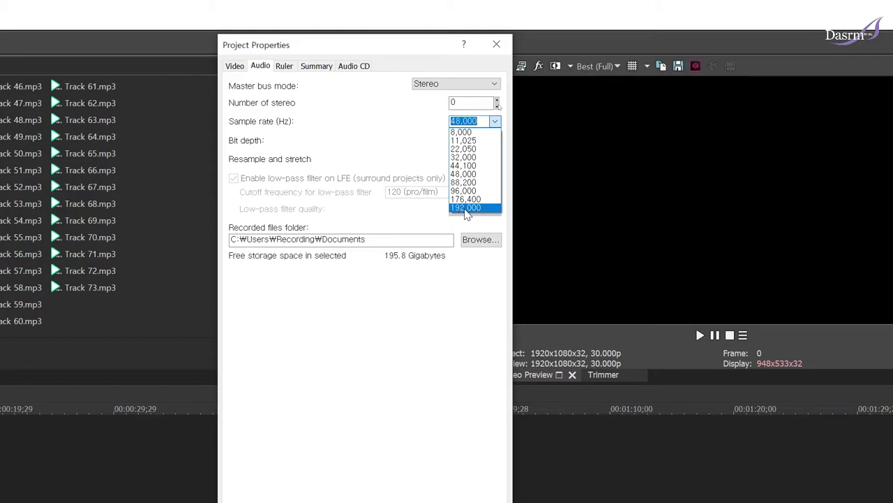
pyautogui.click(443, 120)
pyautogui.click(471, 125)
pyautogui.moveTo(480, 122); pyautogui.dragTo(440, 119)
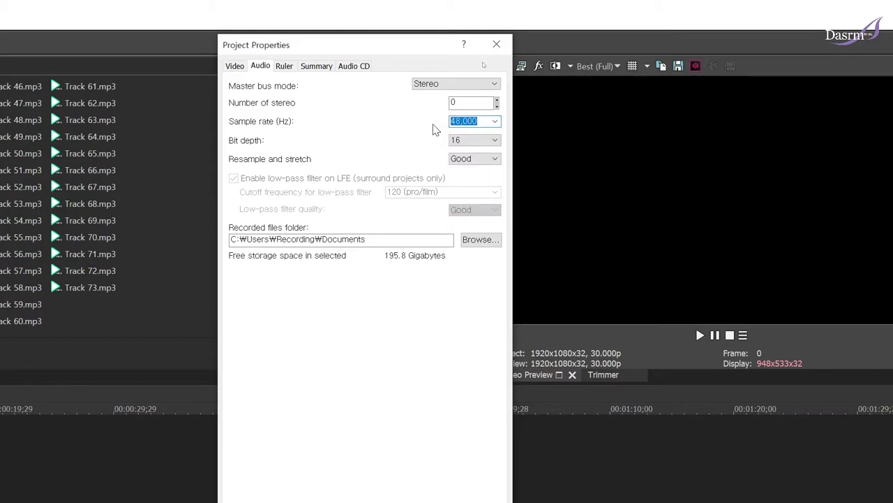
# - Review the available audio sample rates and the resample and stretch quality options without changing them
pyautogui.click(485, 121)
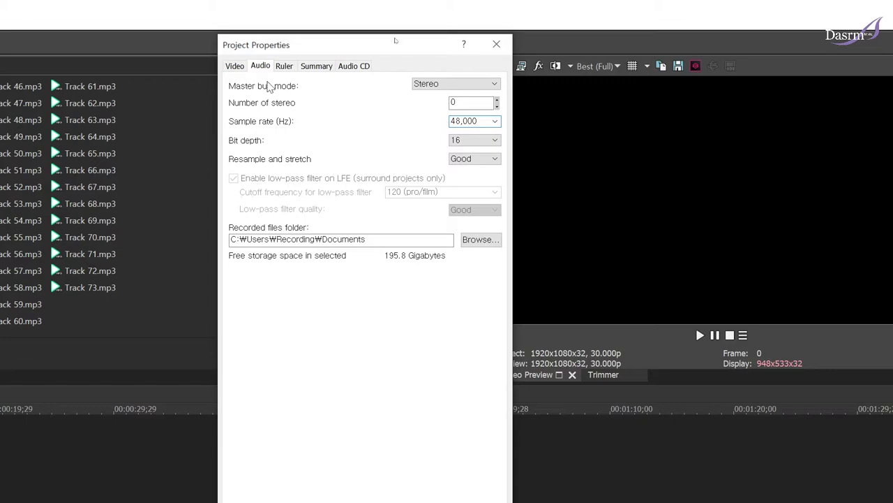
pyautogui.click(493, 123)
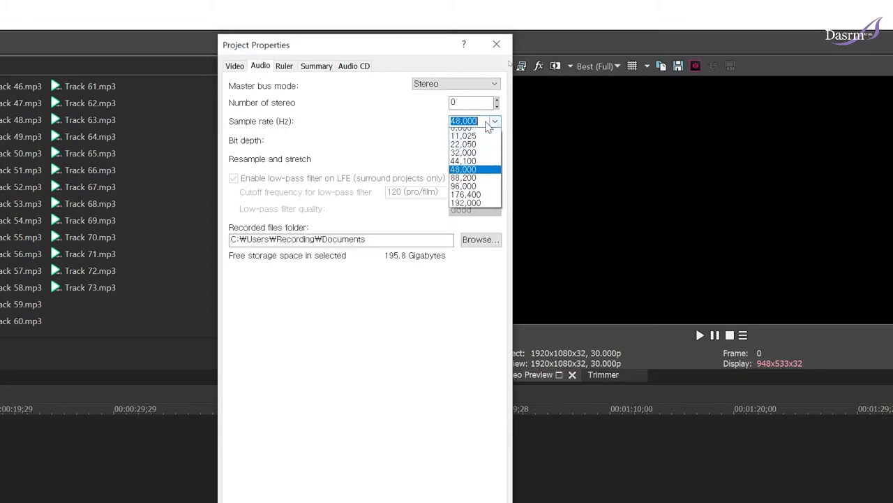
pyautogui.click(486, 123)
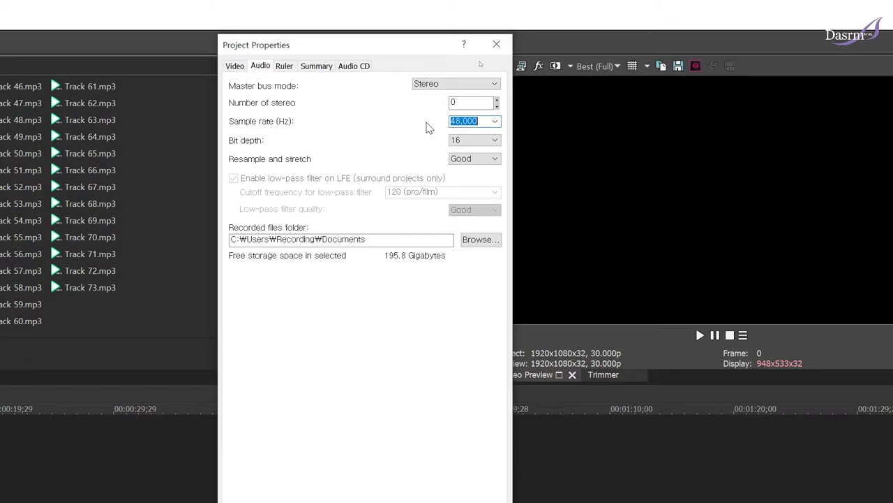
pyautogui.click(483, 121)
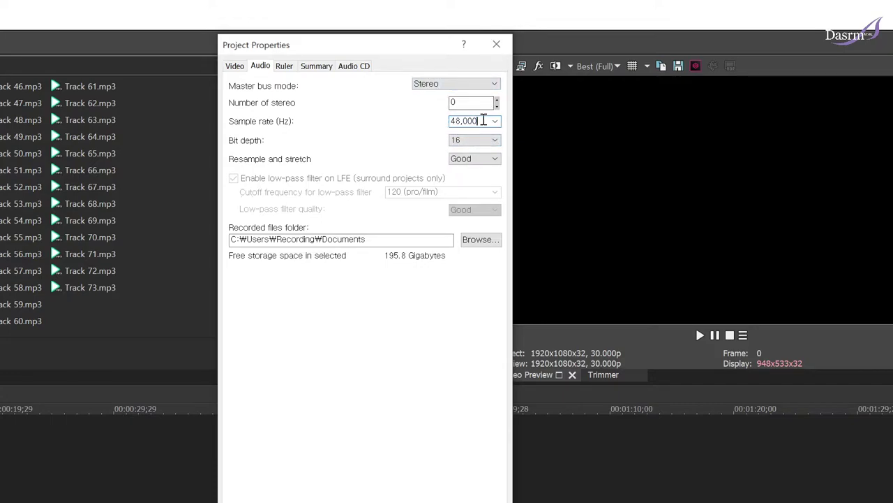
pyautogui.doubleClick(483, 120)
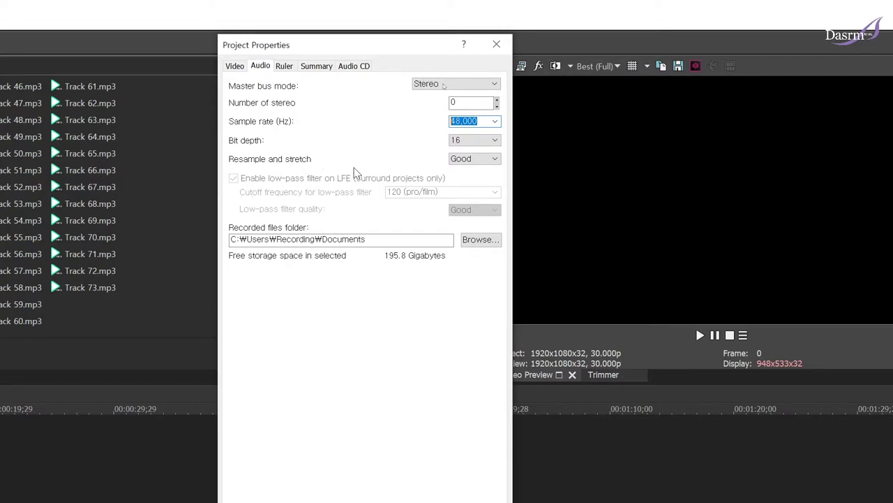
pyautogui.click(495, 159)
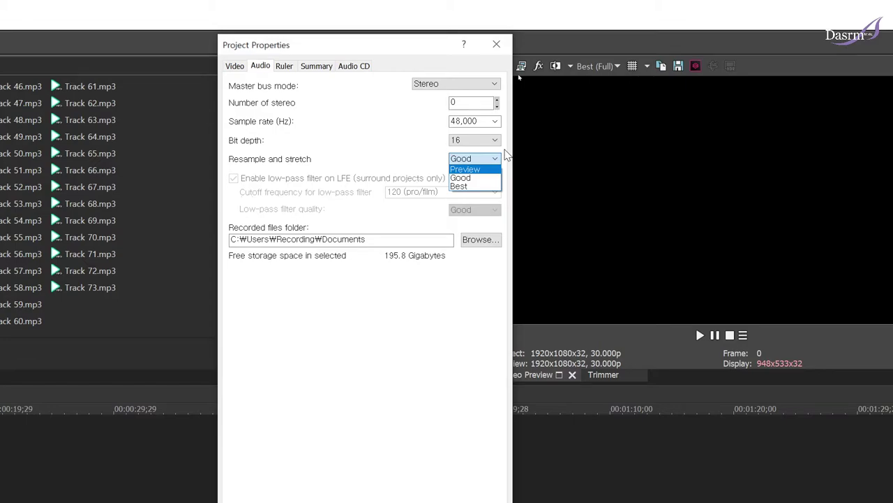
pyautogui.click(505, 153)
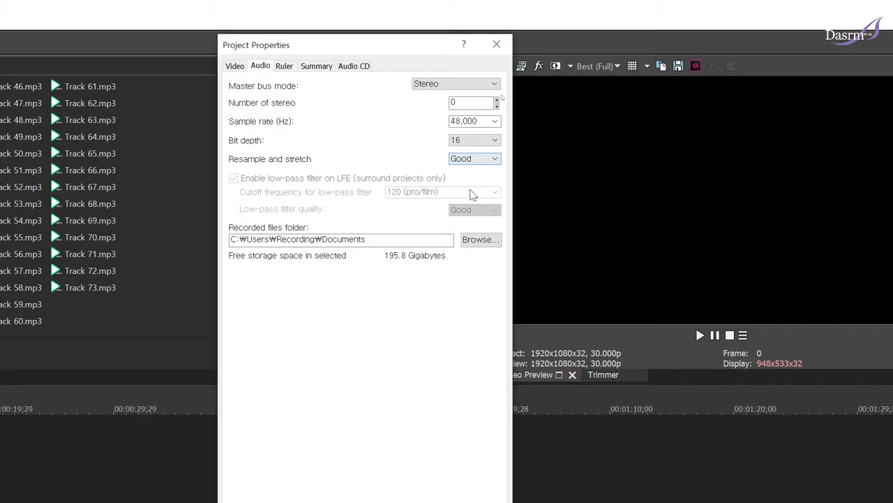
# - Examine the recorded files folder path in the audio settings and close the project properties
pyautogui.click(269, 239)
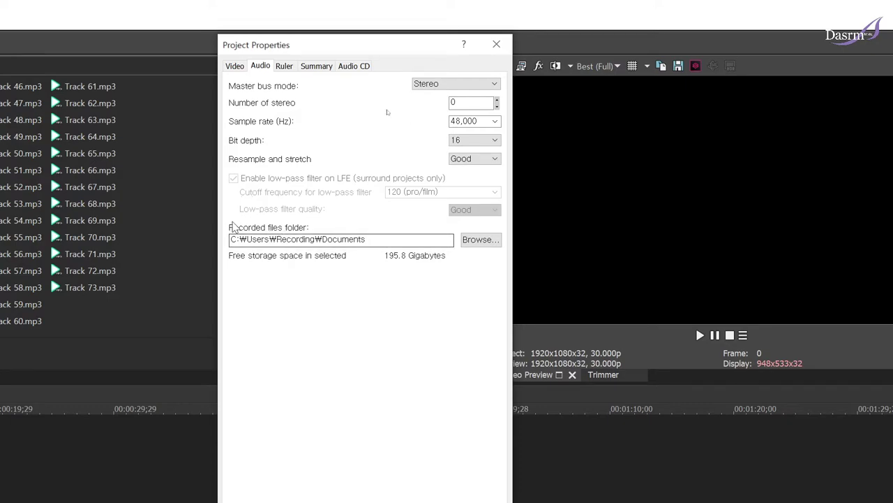
pyautogui.doubleClick(328, 240)
pyautogui.click(398, 239)
pyautogui.moveTo(397, 240); pyautogui.dragTo(233, 239)
pyautogui.click(357, 239)
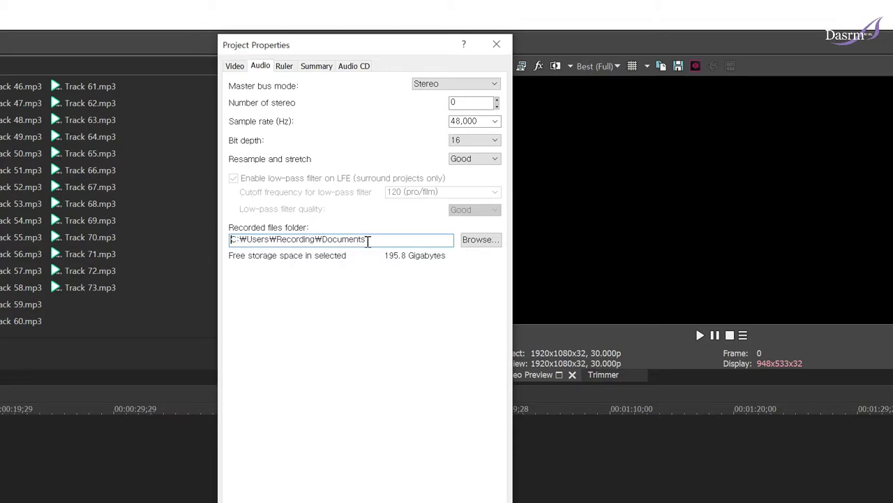
pyautogui.moveTo(398, 240); pyautogui.dragTo(235, 239)
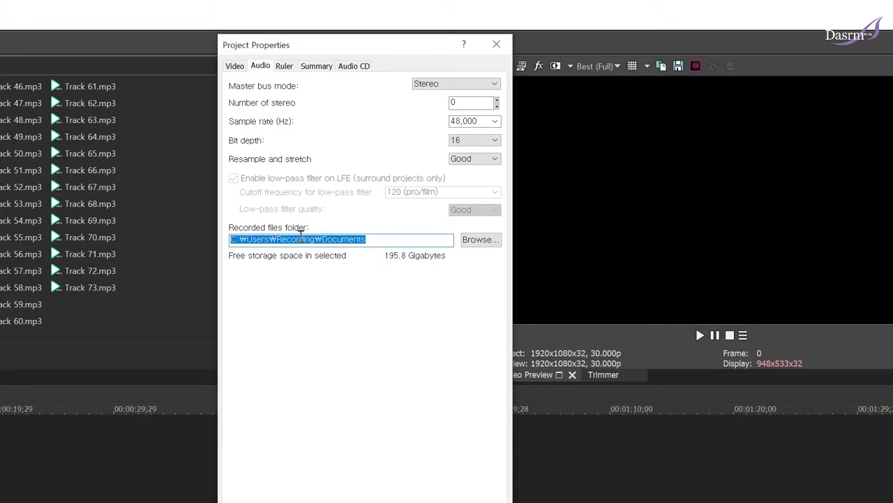
pyautogui.click(302, 239)
pyautogui.moveTo(323, 240); pyautogui.dragTo(386, 239)
pyautogui.click(386, 239)
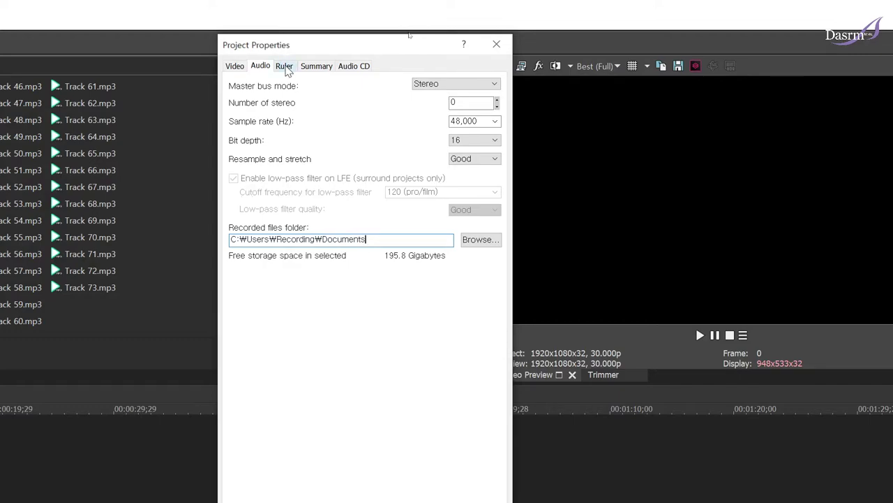
pyautogui.click(497, 46)
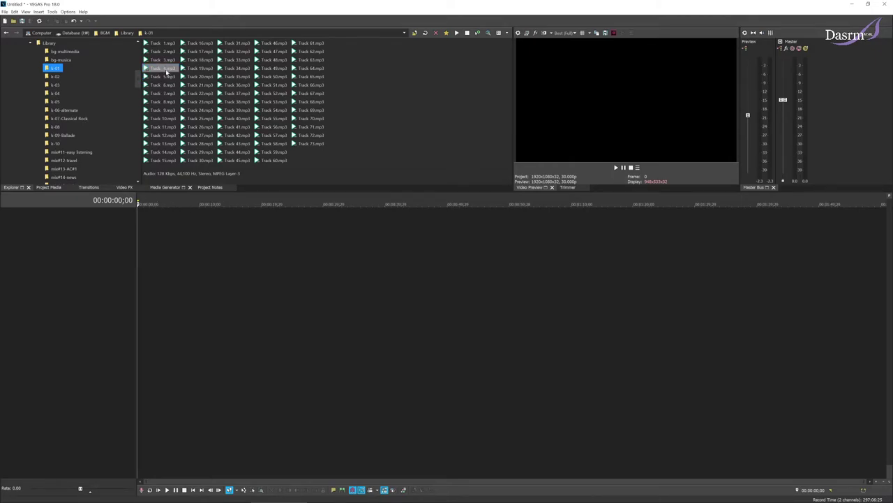
# - Audition several of the first four music tracks in the k-01 folder, ending with Track 2.mp3
pyautogui.moveTo(165, 69)
pyautogui.mouseDown()
pyautogui.moveTo(155, 222)
pyautogui.moveTo(140, 238)
pyautogui.moveTo(143, 90)
pyautogui.moveTo(165, 65)
pyautogui.mouseUp()
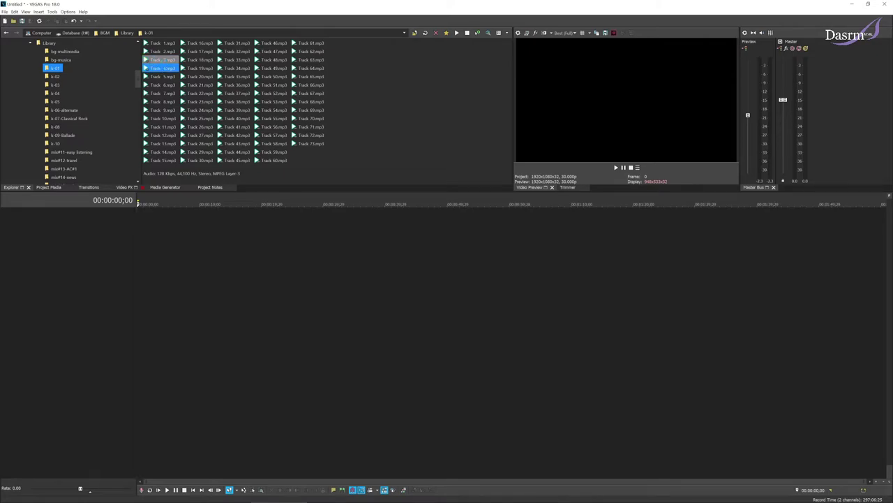
pyautogui.click(166, 66)
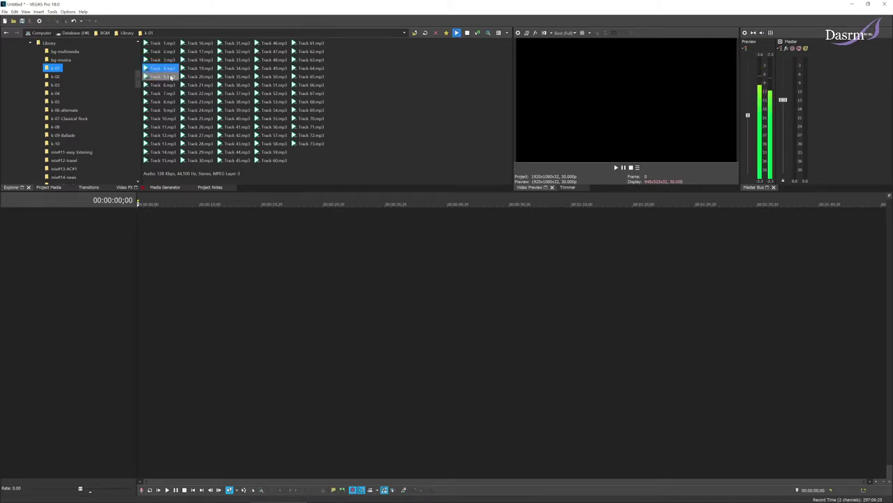
pyautogui.click(169, 46)
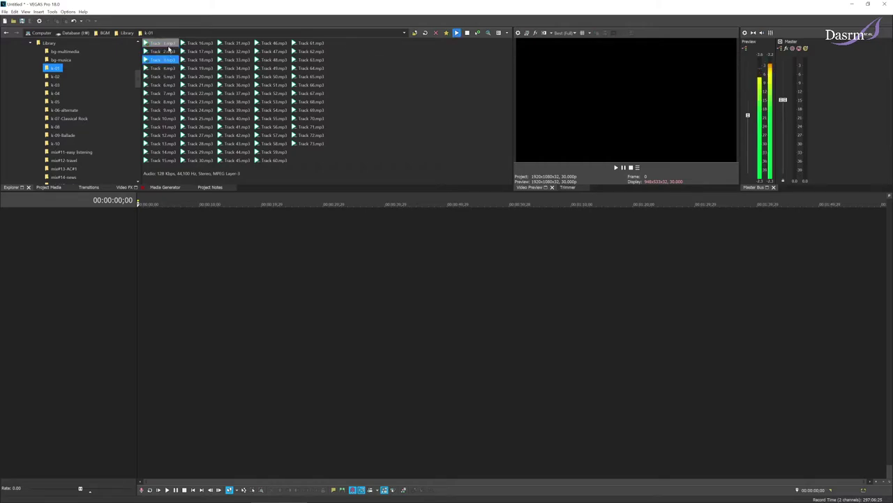
pyautogui.click(168, 52)
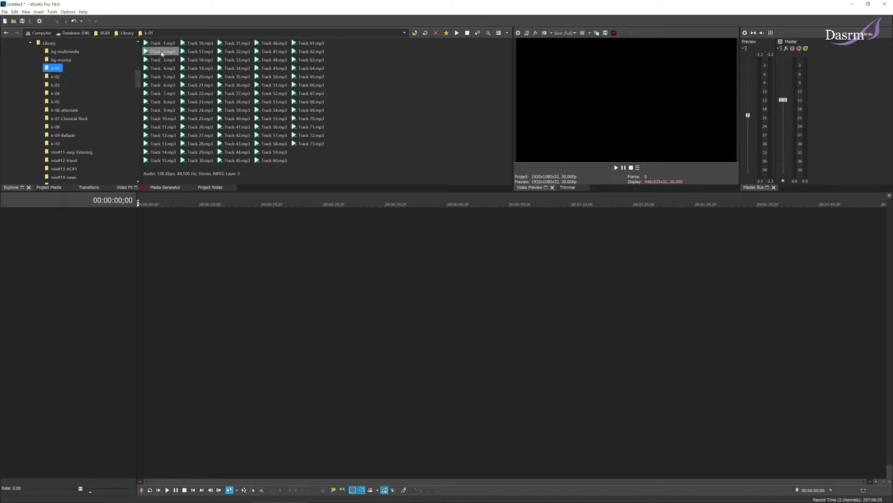
# - Add Track 2.mp3 at the start of the timeline and enlarge the new audio track's height
pyautogui.moveTo(162, 52); pyautogui.dragTo(136, 235)
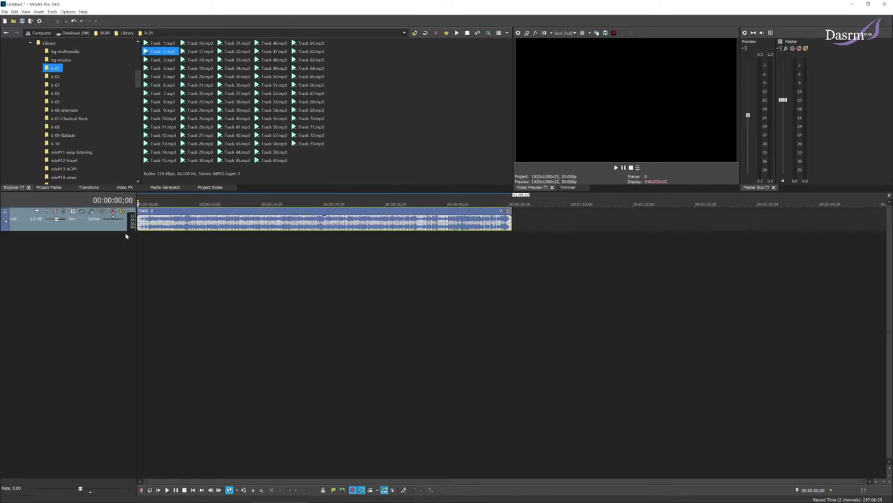
pyautogui.moveTo(120, 231); pyautogui.dragTo(121, 271)
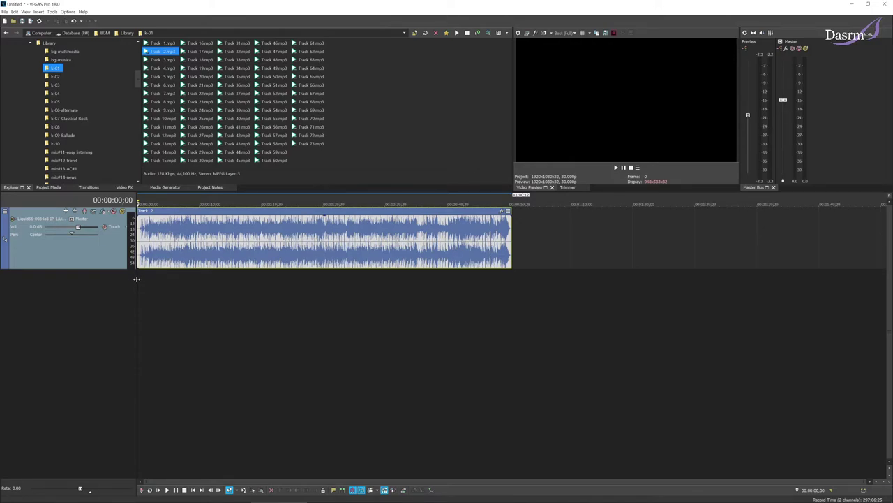
pyautogui.scroll(2, 139, 284)
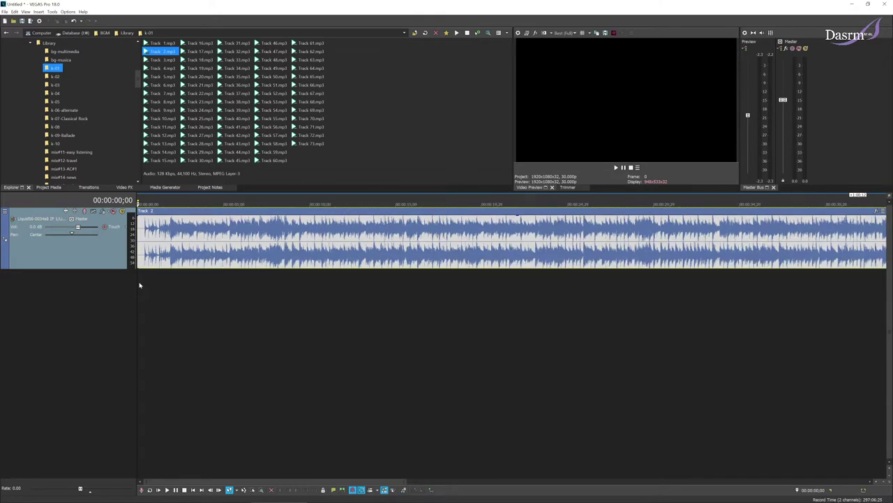
pyautogui.scroll(-2, 139, 285)
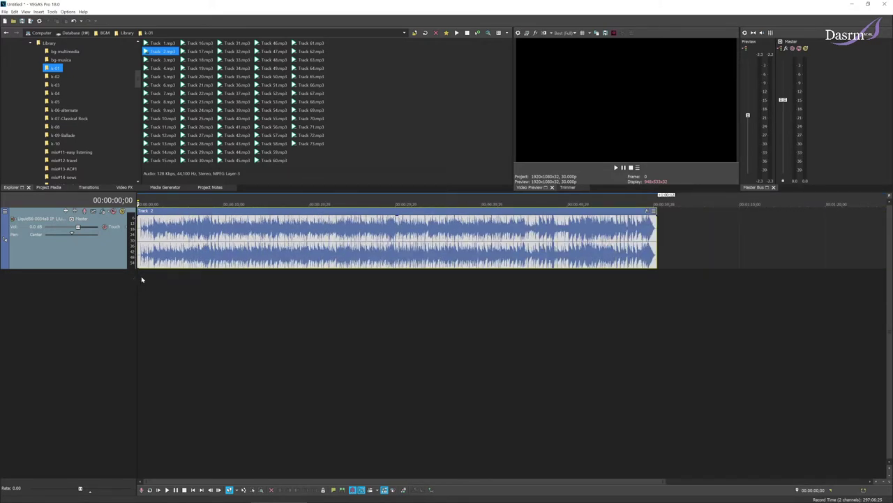
# - Play the Track 2 music on the timeline from near its beginning and stop the playback
pyautogui.press('space')
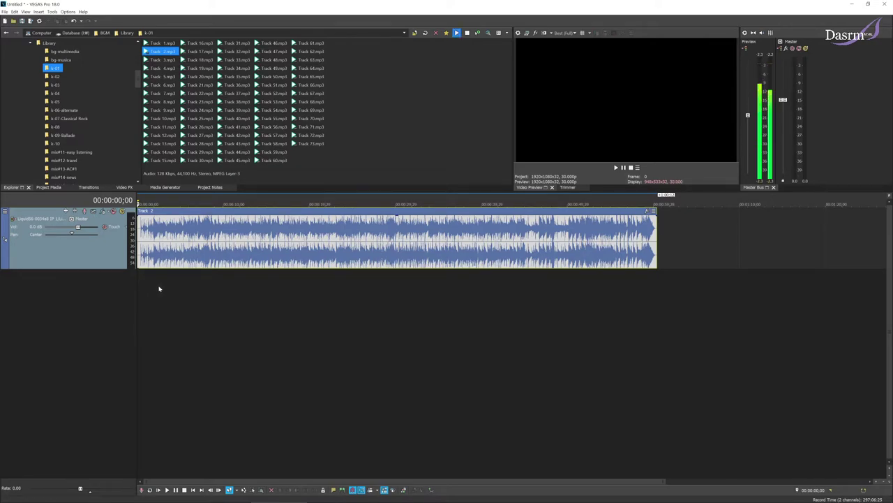
pyautogui.press('space')
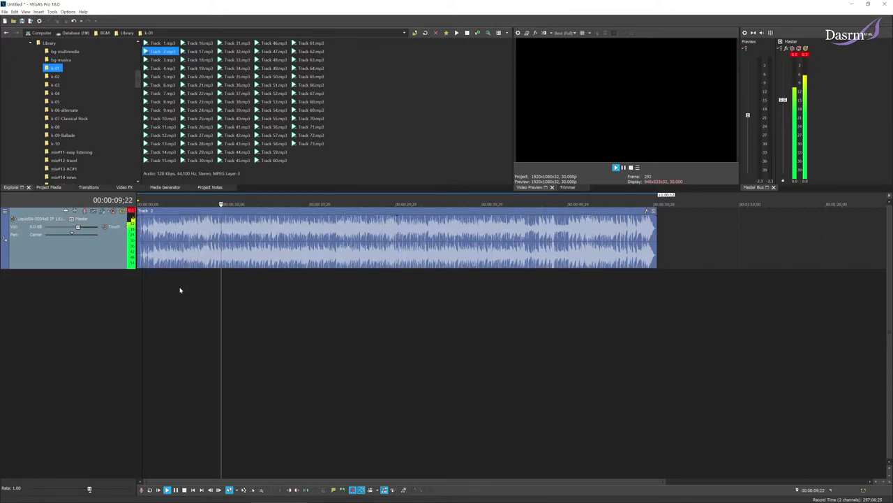
pyautogui.press('space')
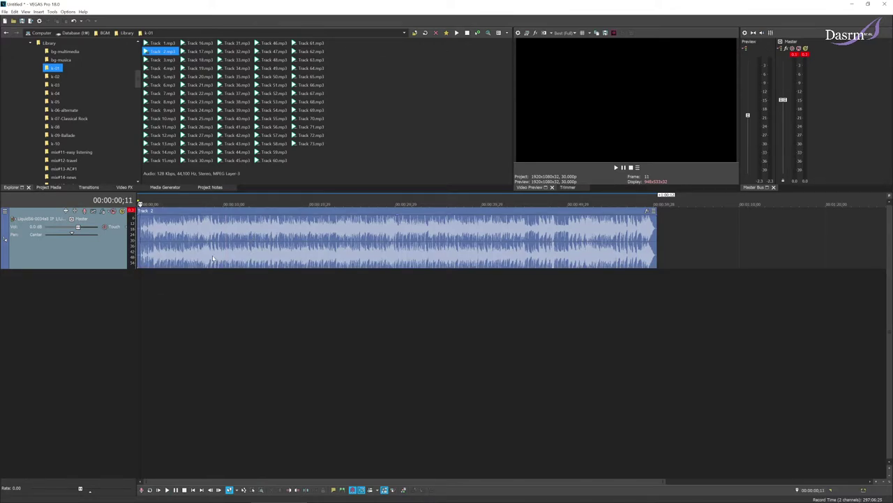
# - Play the music around the 8-second mark and try the scrub control to vary the playback rate
pyautogui.click(215, 244)
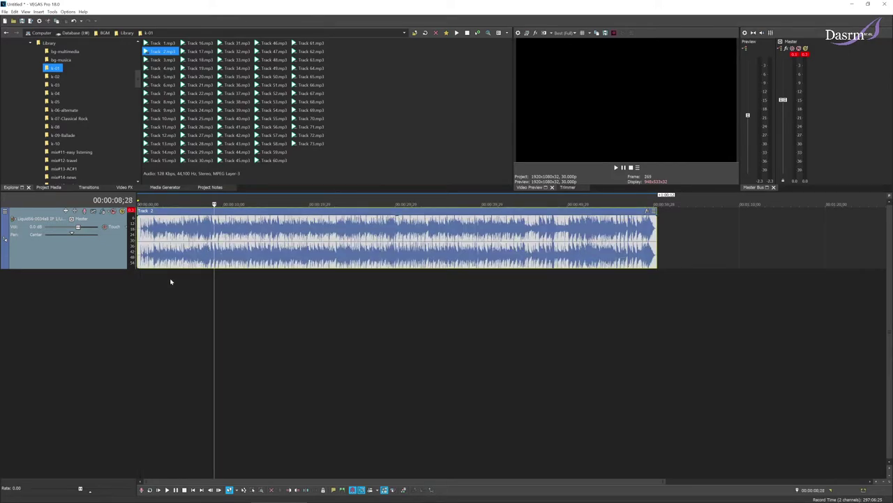
pyautogui.moveTo(151, 282); pyautogui.dragTo(205, 284)
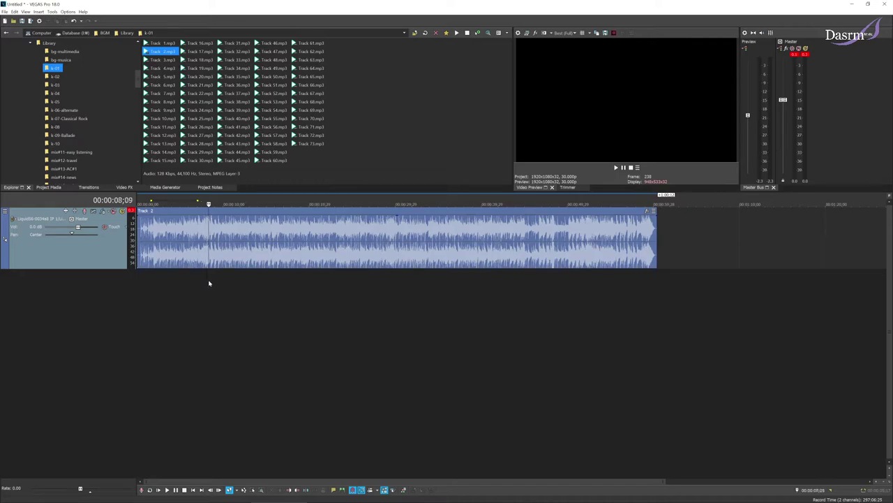
pyautogui.press('space')
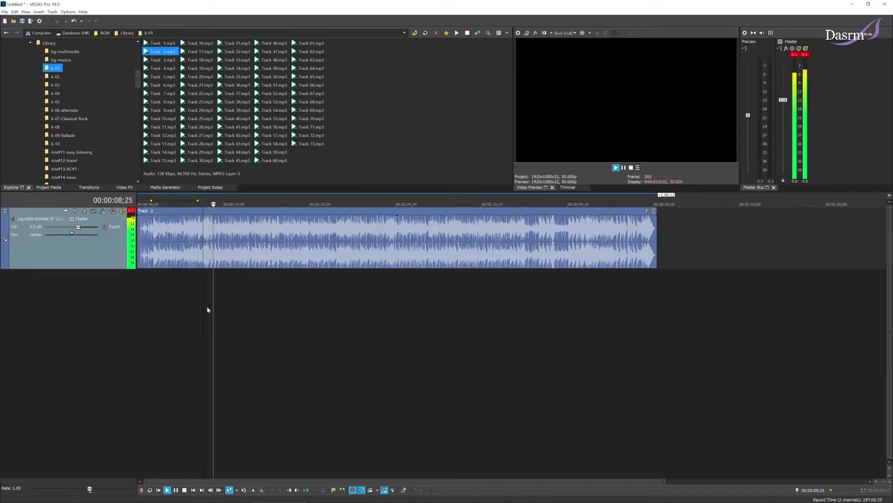
pyautogui.press('space')
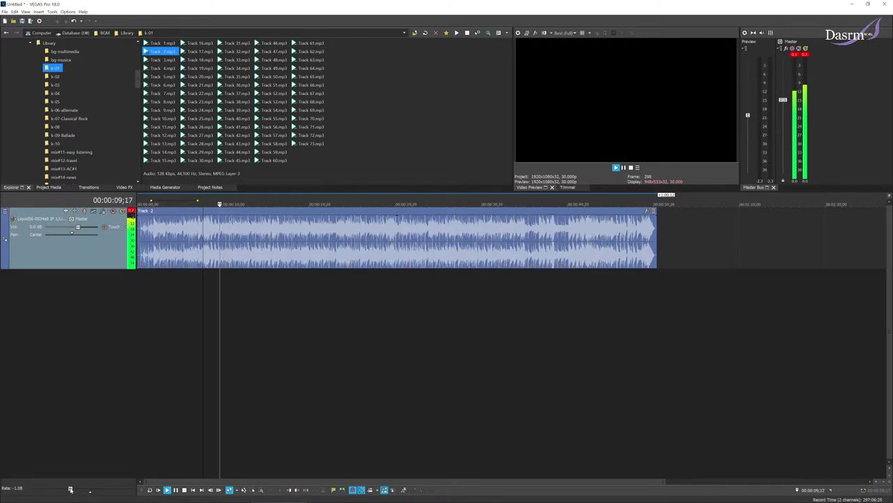
pyautogui.moveTo(69, 489); pyautogui.dragTo(81, 490)
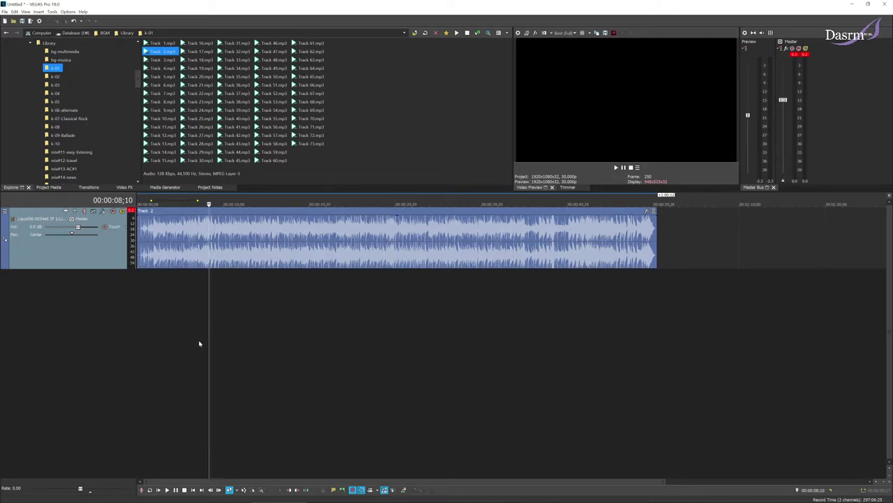
# - Place the cursor at about 00:00:08;21 in the music event and play a short passage
pyautogui.click(211, 277)
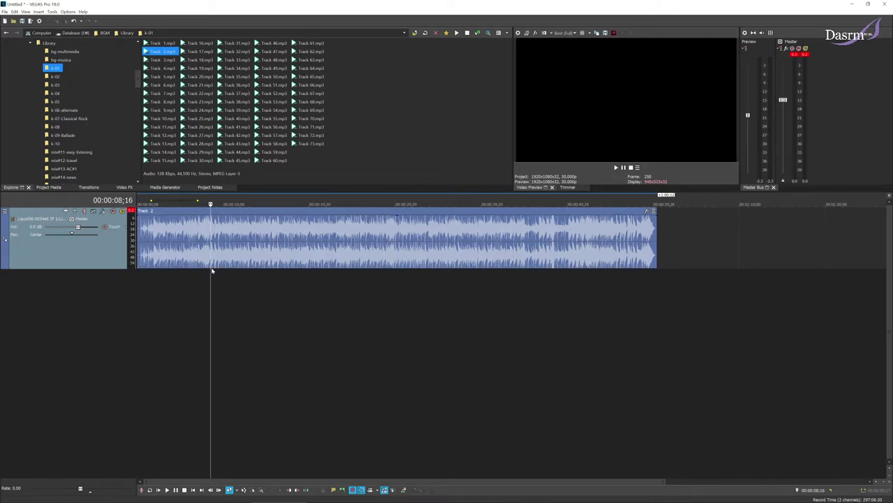
pyautogui.click(213, 252)
pyautogui.press('space')
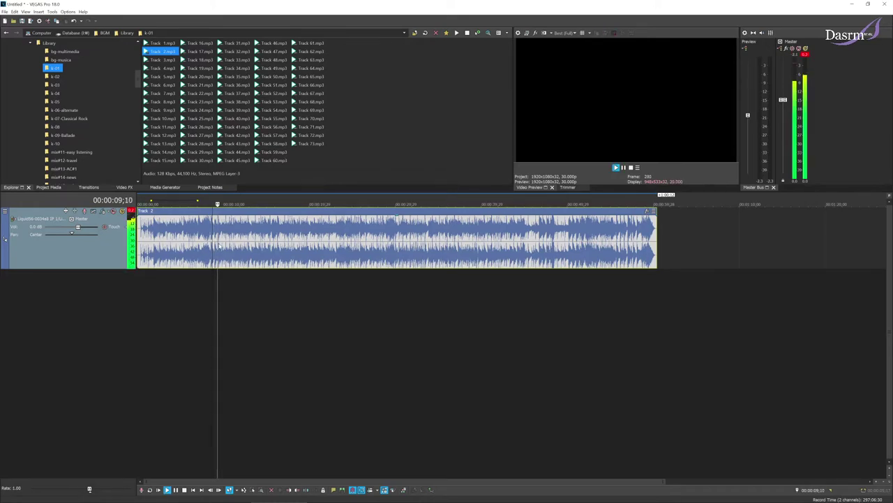
pyautogui.press('space')
# - Place the cursor at about 00:00:07;25 on the magnified waveform and play the music from there
pyautogui.scroll(3, 234, 266)
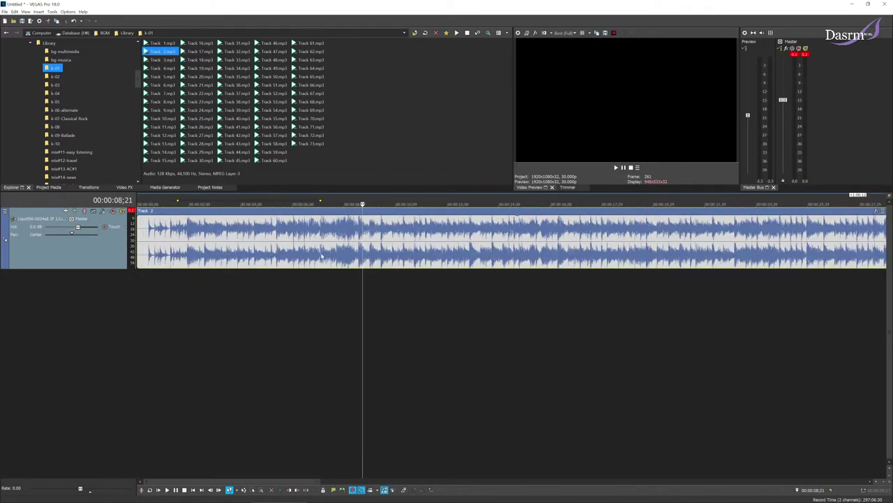
pyautogui.click(344, 277)
pyautogui.click(358, 282)
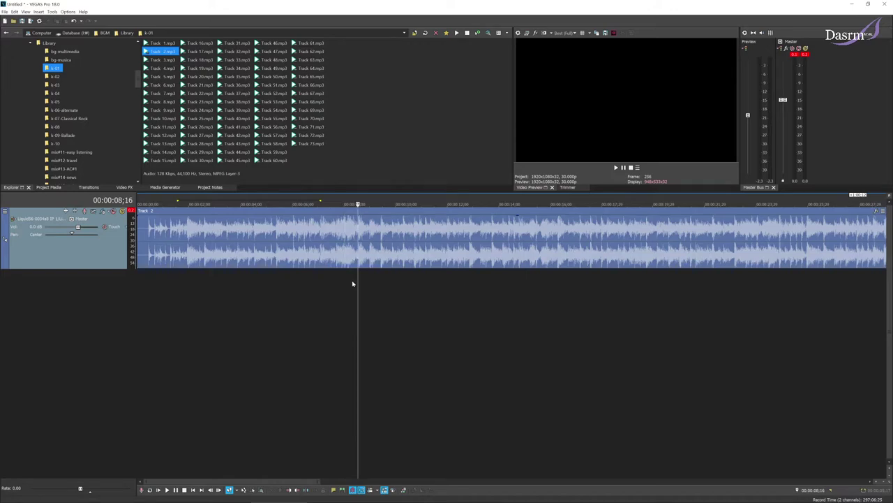
pyautogui.scroll(3, 347, 291)
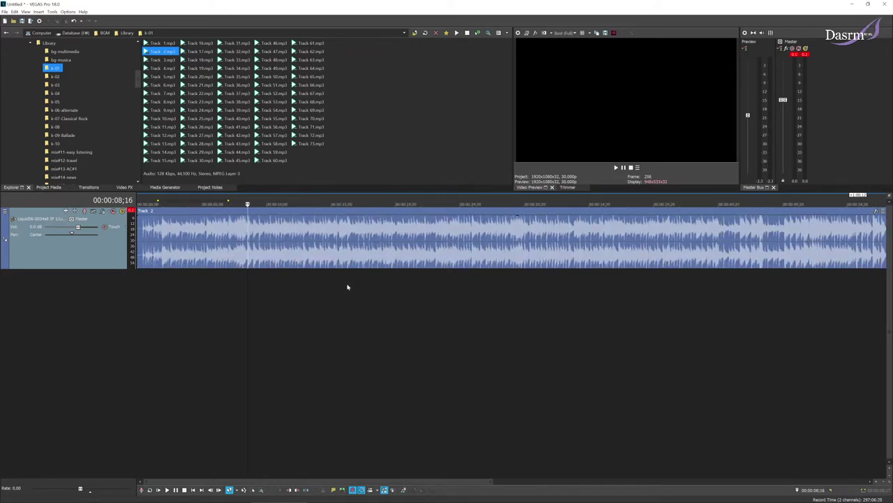
pyautogui.click(410, 283)
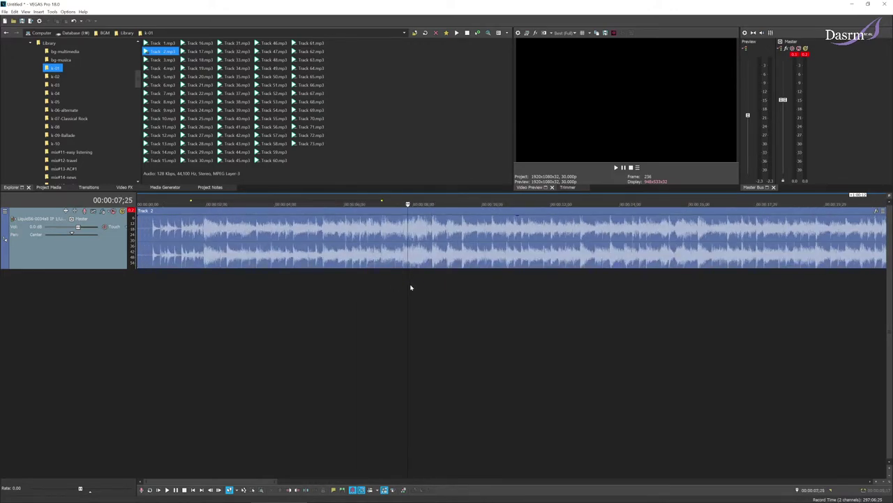
pyautogui.press('space')
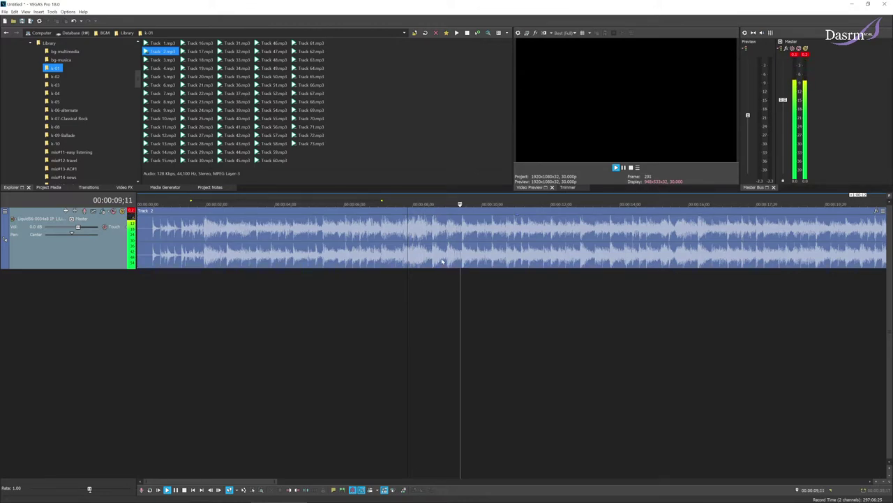
# - Stop playback and split the music event at 00:00:08;28
pyautogui.press('space')
pyautogui.click(448, 243)
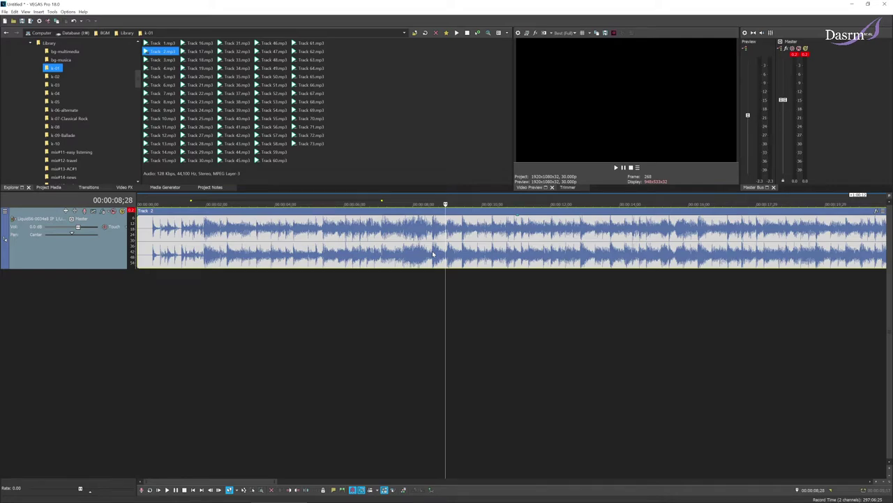
pyautogui.press('s')
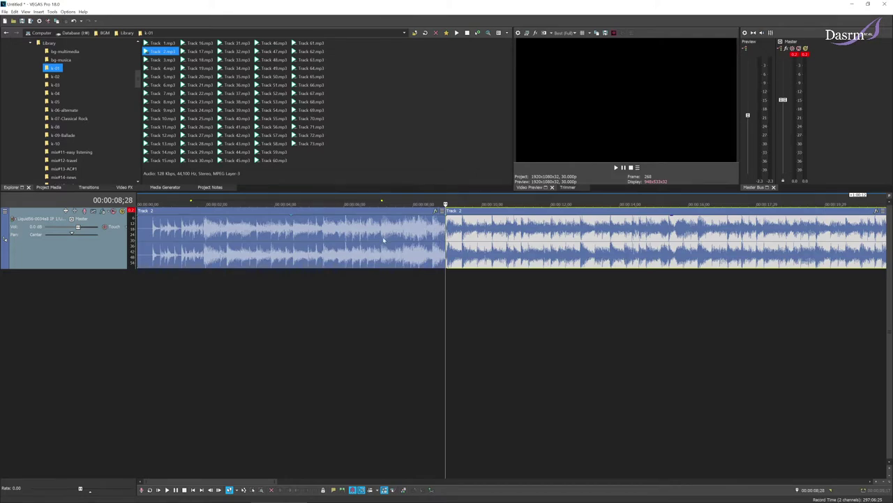
# - Check both parts of the split event and play across the cut from about 00:00:08;19
pyautogui.click(377, 237)
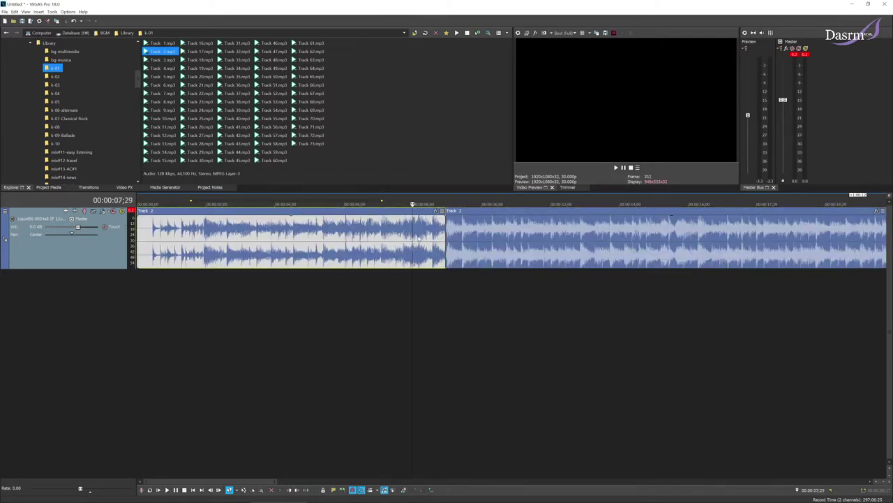
pyautogui.click(492, 238)
pyautogui.click(440, 237)
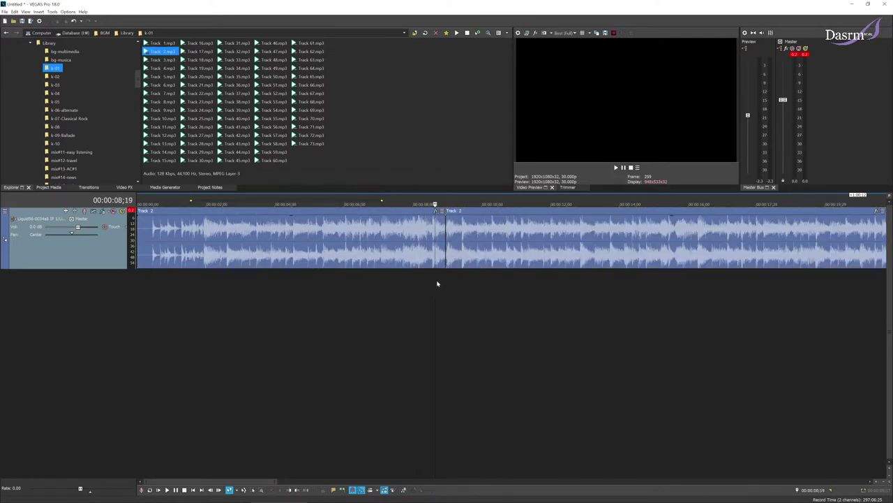
pyautogui.press('space')
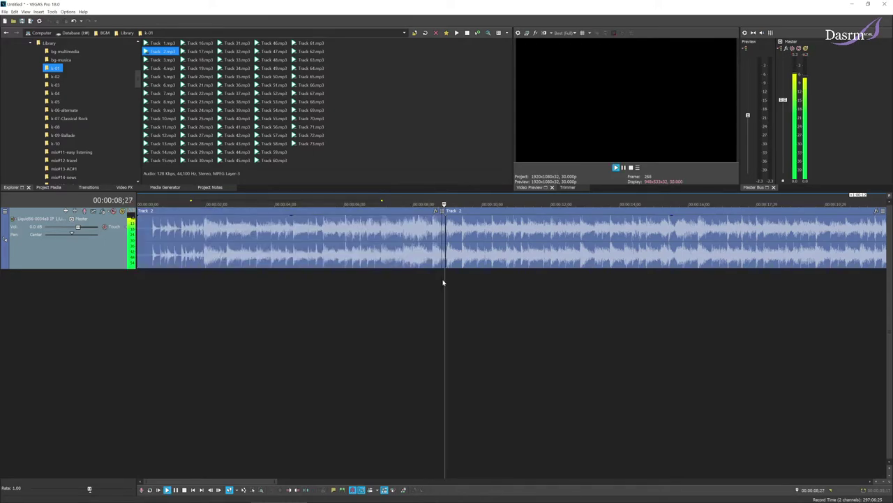
pyautogui.click(489, 243)
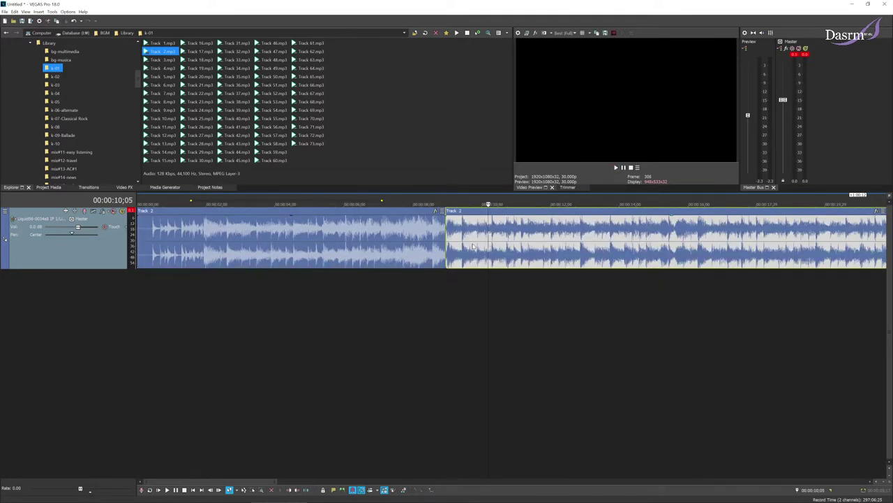
# - Move the second part of the music about 7;25 later on its track, and play the end of the first part from 00:00:08;05
pyautogui.scroll(-5, 473, 244)
pyautogui.moveTo(231, 235); pyautogui.dragTo(300, 233)
pyautogui.click(211, 284)
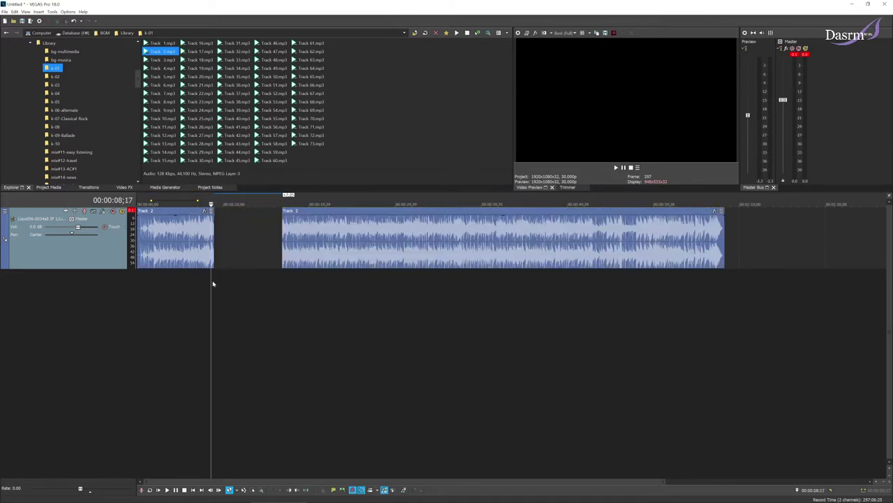
pyautogui.scroll(5, 214, 284)
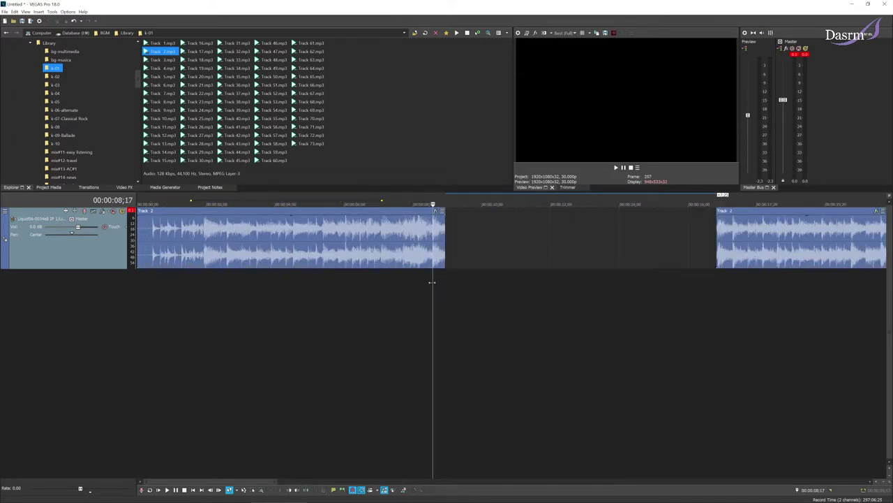
pyautogui.click(421, 289)
pyautogui.press('space')
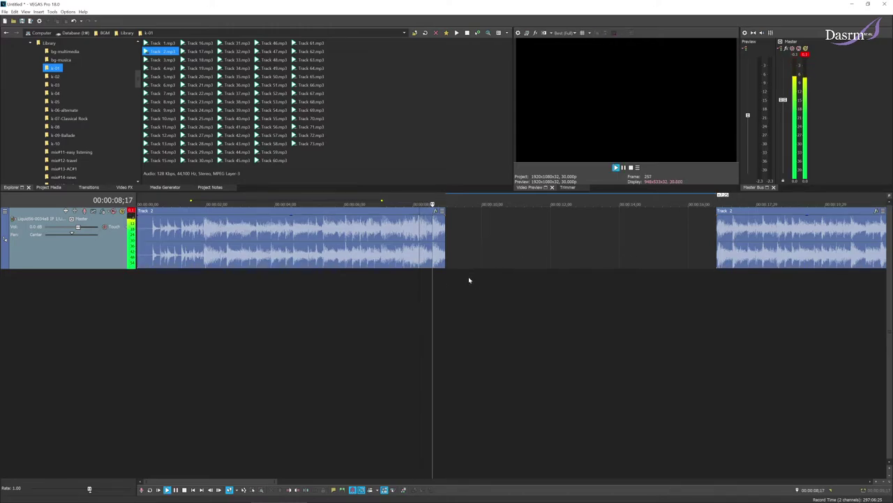
pyautogui.press('space')
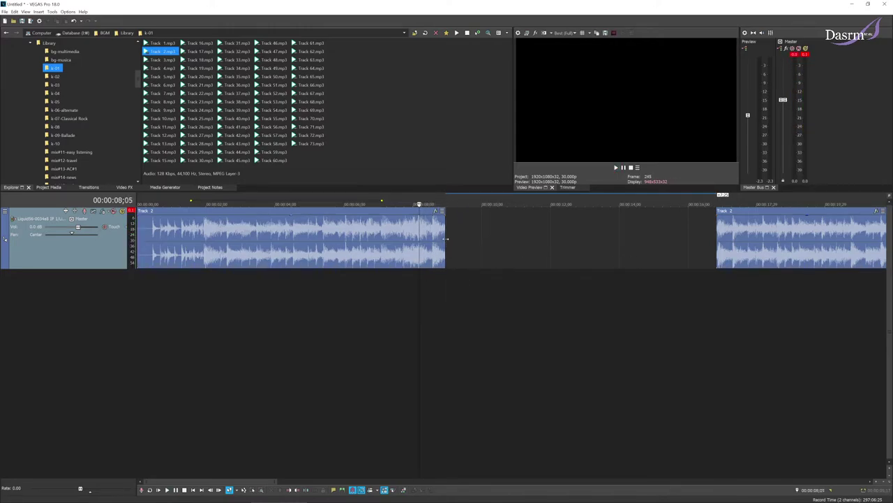
# - Extend the end of the first music part to about 12 seconds, play past the old cut, and trim the end back to about 9 seconds
pyautogui.click(446, 237)
pyautogui.moveTo(447, 238); pyautogui.dragTo(567, 239)
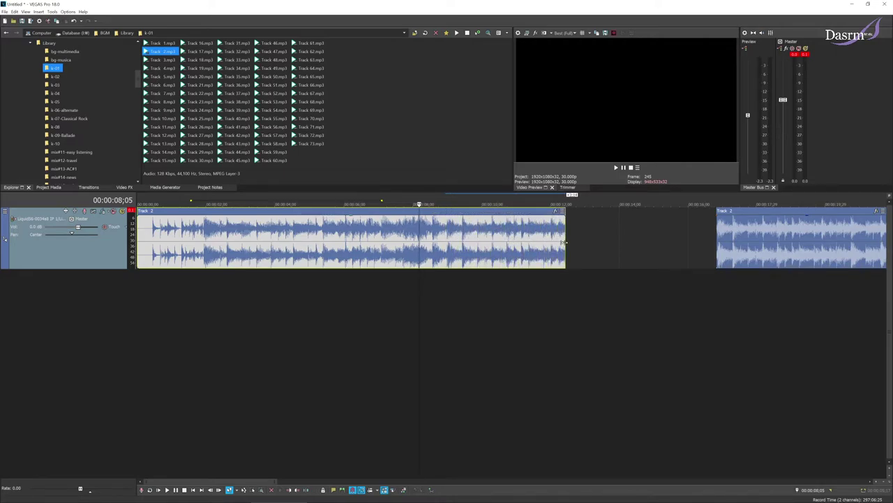
pyautogui.press('space')
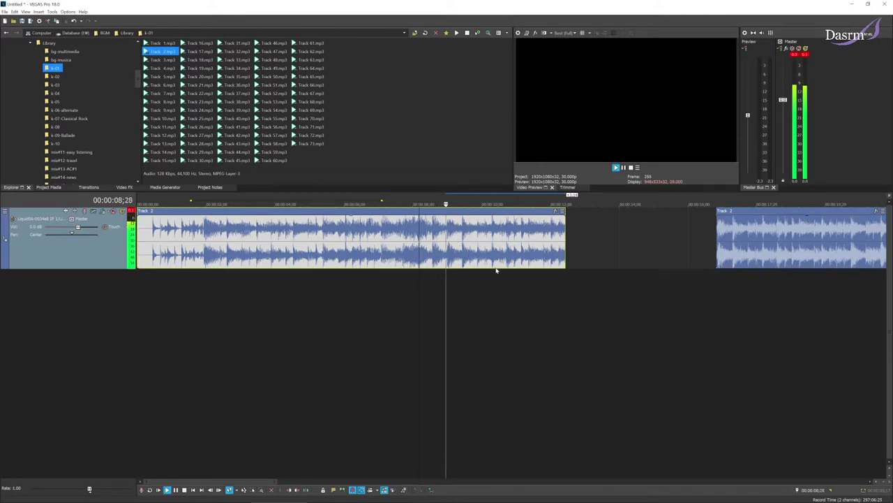
pyautogui.press('space')
pyautogui.moveTo(564, 241); pyautogui.dragTo(447, 239)
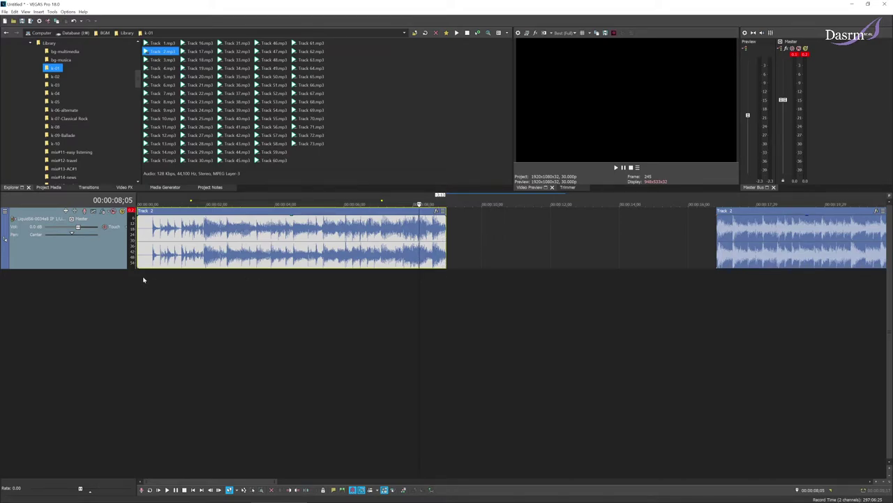
# - Trim about 12 frames off the start of the first music part and add a fade-in about 1.8 seconds long
pyautogui.moveTo(140, 239); pyautogui.dragTo(147, 239)
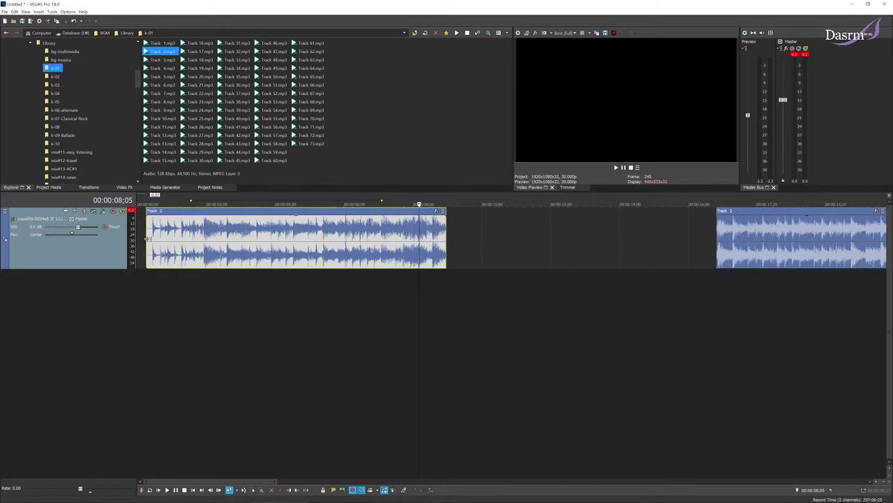
pyautogui.click(168, 258)
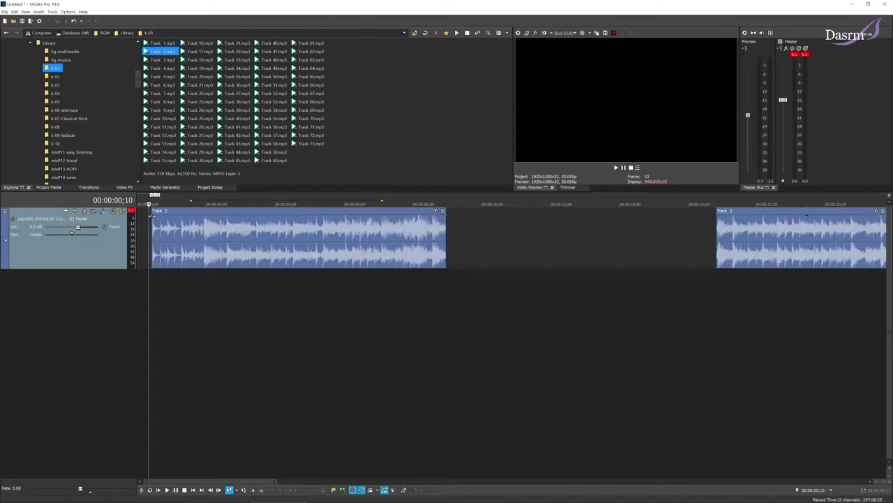
pyautogui.moveTo(152, 212); pyautogui.dragTo(211, 219)
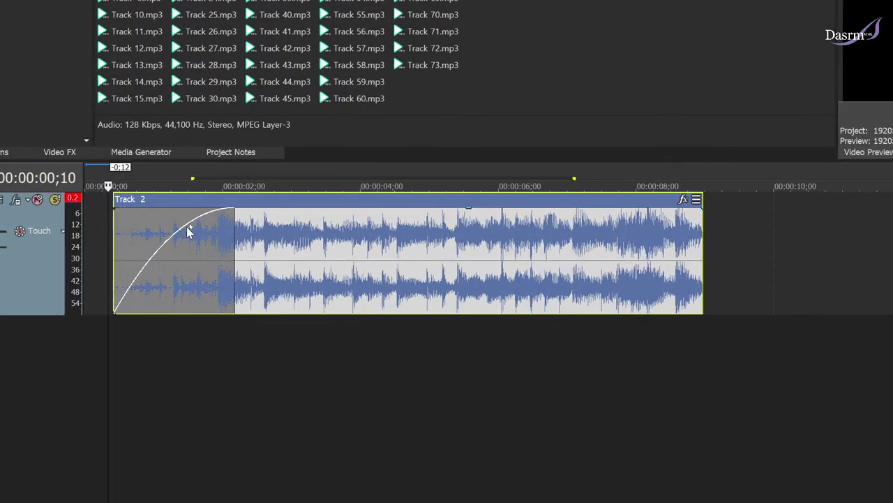
# - Change the fade-in type to the curve that starts slowly and rises steeply, and play it from 00:00:00;10
pyautogui.rightClick(196, 222)
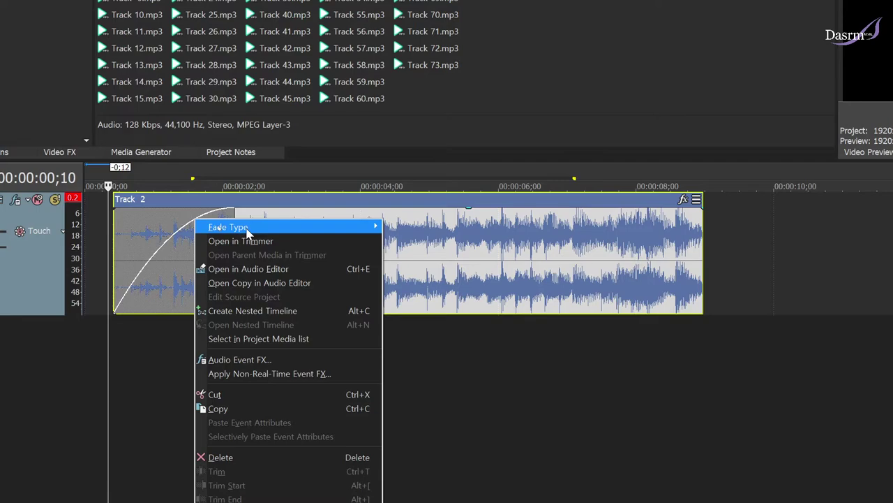
pyautogui.moveTo(237, 227)
pyautogui.click(421, 268)
pyautogui.press('space')
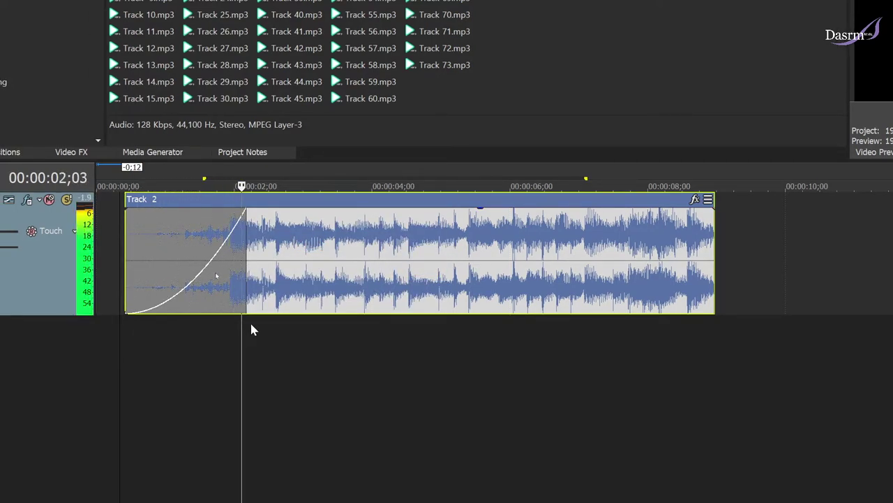
pyautogui.press('space')
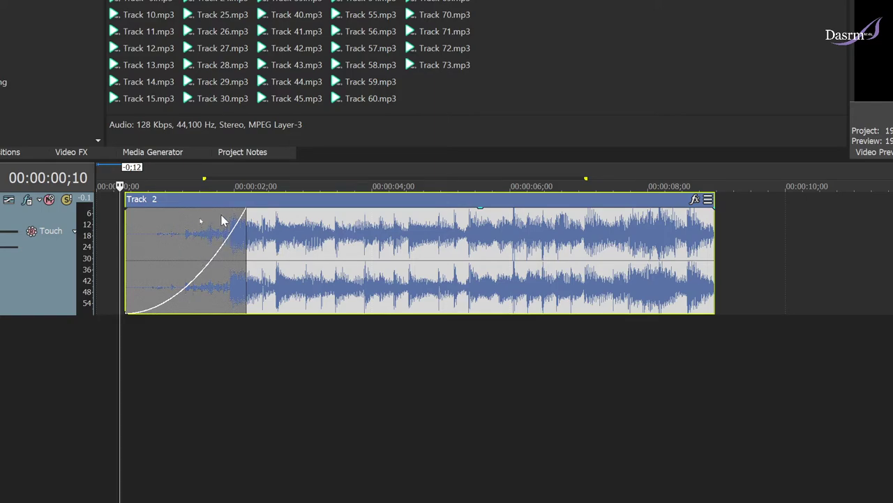
# - Switch the fade-in type to the curve that rises quickly and levels off, and listen to the result
pyautogui.rightClick(222, 218)
pyautogui.moveTo(277, 221)
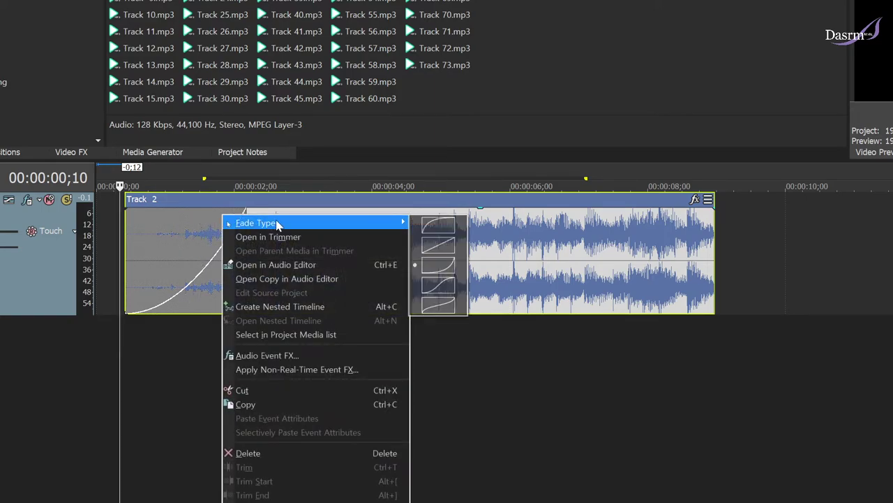
pyautogui.click(439, 225)
pyautogui.press('space')
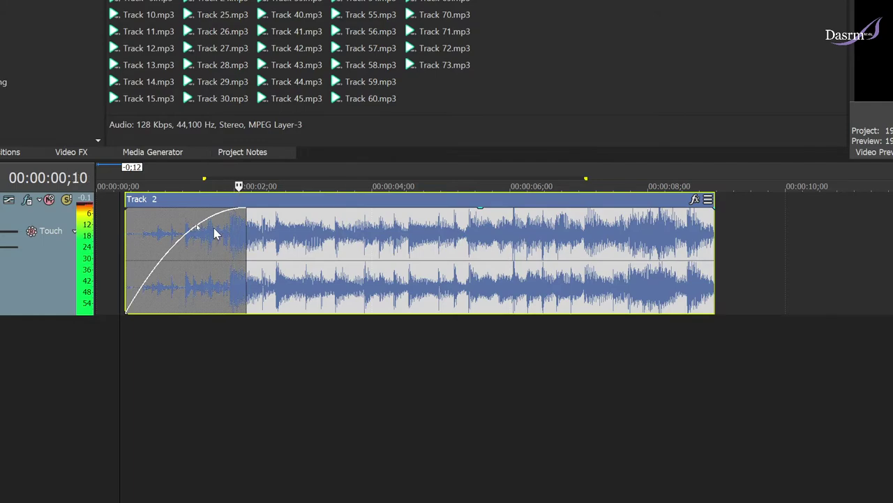
pyautogui.press('space')
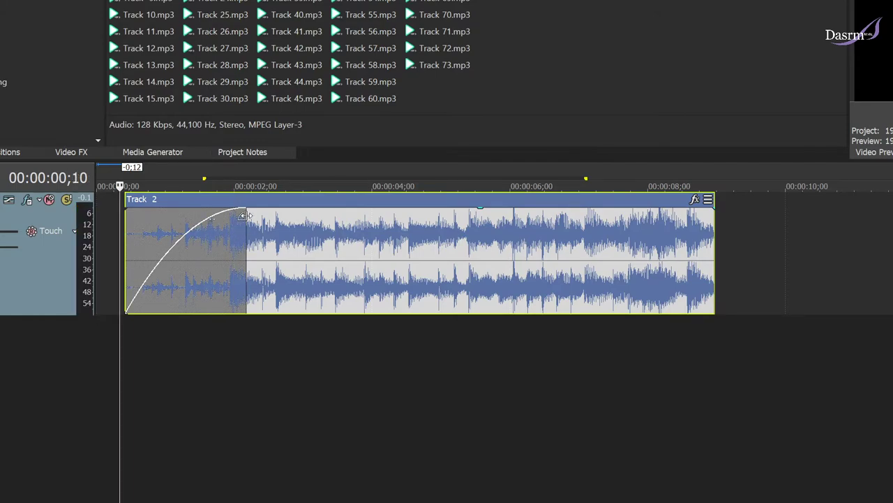
# - Shorten the fade-in to about 0.8 seconds and play the start of the music
pyautogui.moveTo(245, 222); pyautogui.dragTo(180, 222)
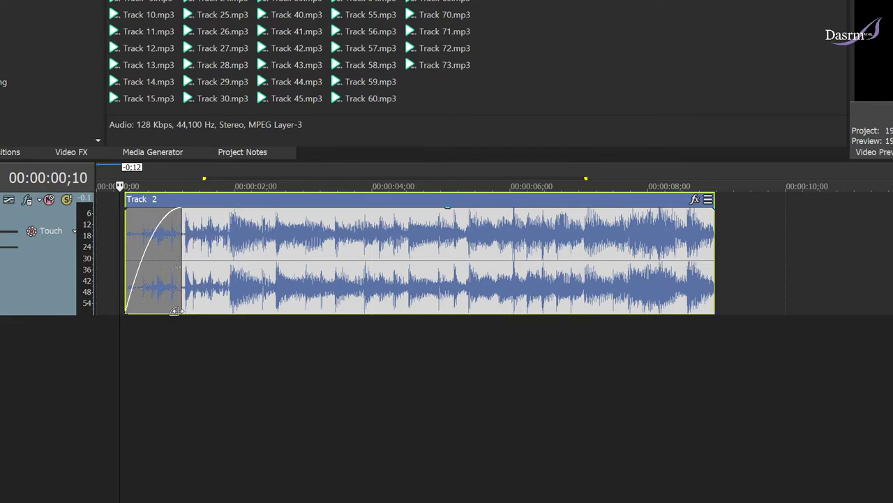
pyautogui.press('space')
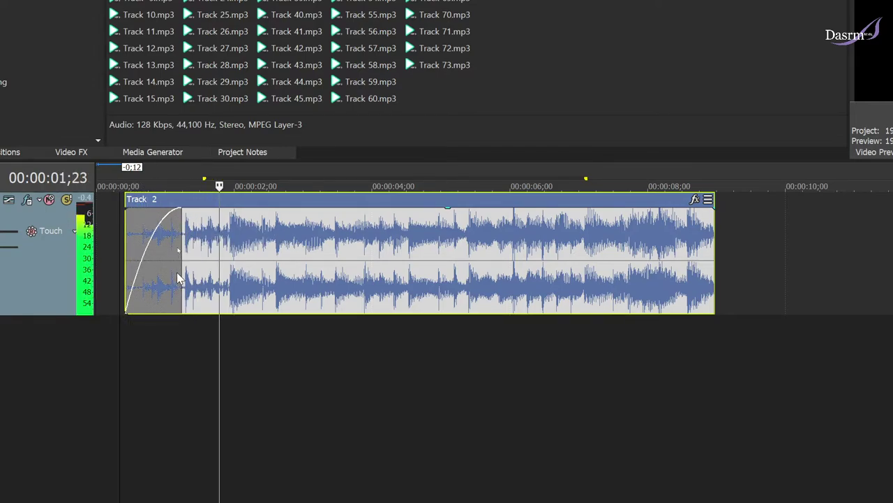
pyautogui.press('space')
# - Set the fade-in to the slow-starting, steeply rising curve, make it about 1.5 seconds long, and play it
pyautogui.rightClick(174, 212)
pyautogui.moveTo(353, 225)
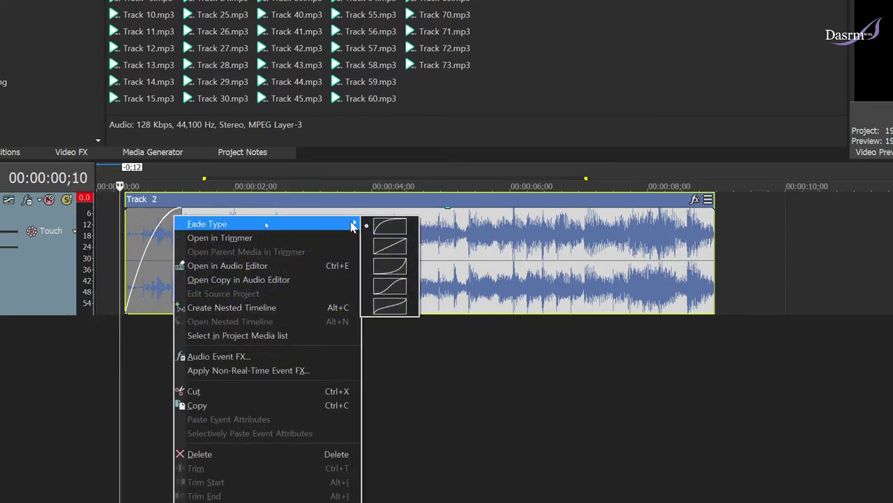
pyautogui.click(393, 268)
pyautogui.moveTo(177, 234); pyautogui.dragTo(225, 235)
pyautogui.press('space')
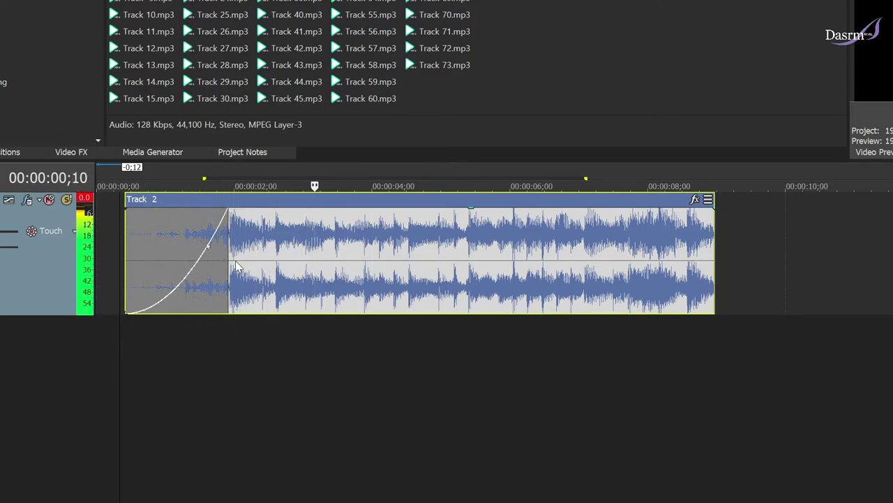
pyautogui.press('space')
# - Lower the gain of the first music event slightly and play it from 00:00:01;23
pyautogui.click(219, 353)
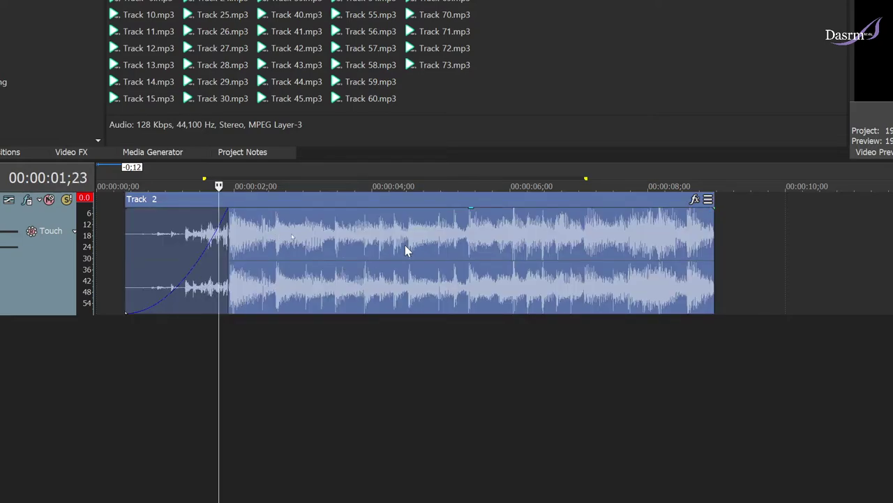
pyautogui.moveTo(472, 213)
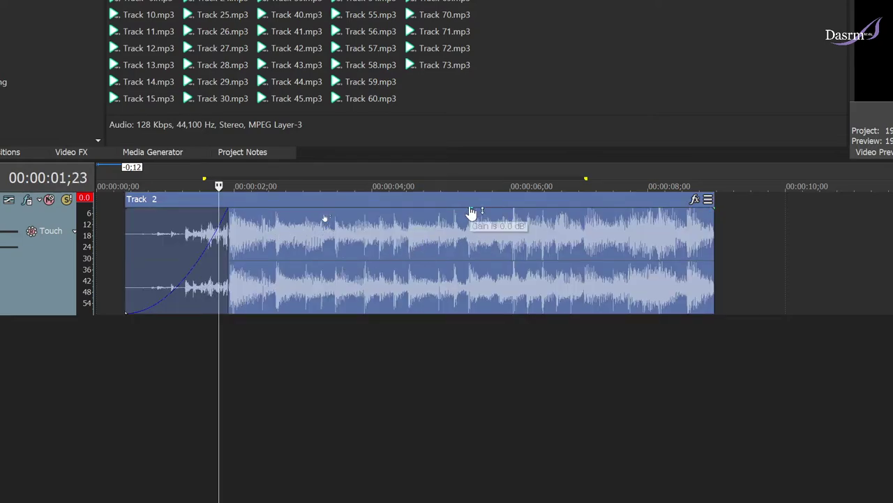
pyautogui.moveTo(472, 213)
pyautogui.mouseDown()
pyautogui.moveTo(470, 292)
pyautogui.moveTo(472, 227)
pyautogui.mouseUp()
pyautogui.press('space')
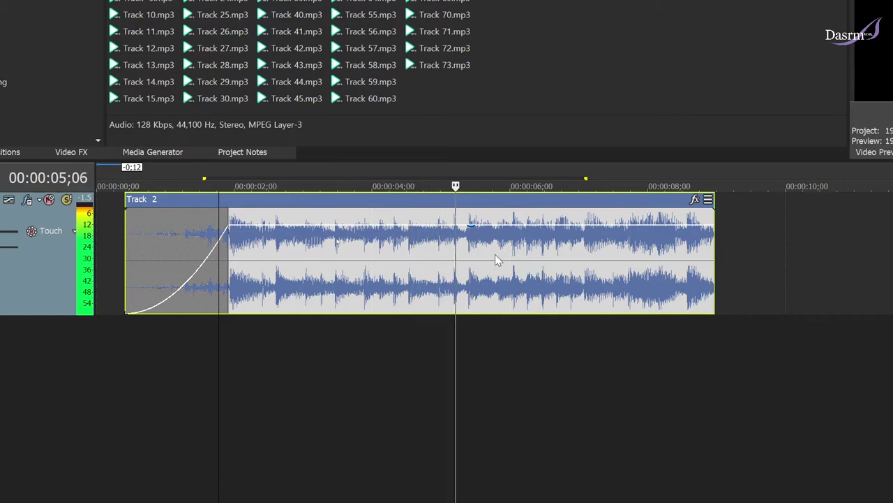
# - Add a fade-out about 1.4 seconds long to the end of the first music event and play it from its start
pyautogui.moveTo(651, 225); pyautogui.dragTo(554, 231)
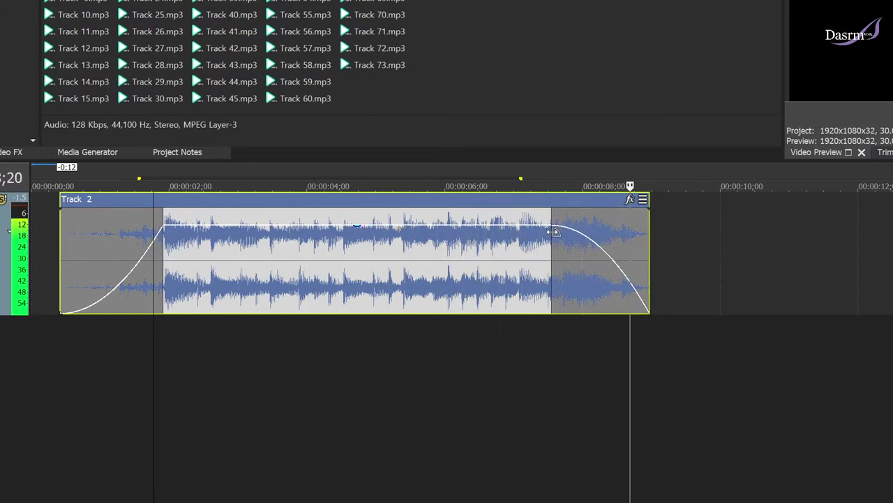
pyautogui.rightClick(609, 232)
pyautogui.click(551, 234)
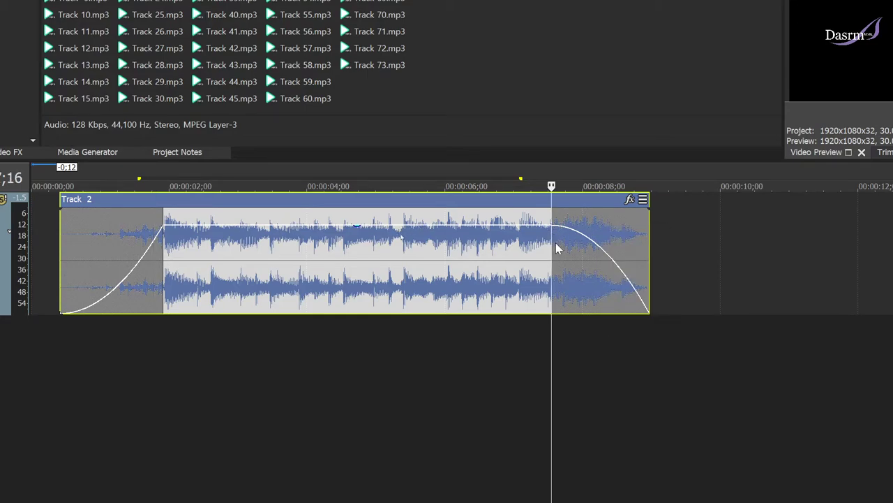
pyautogui.press('space')
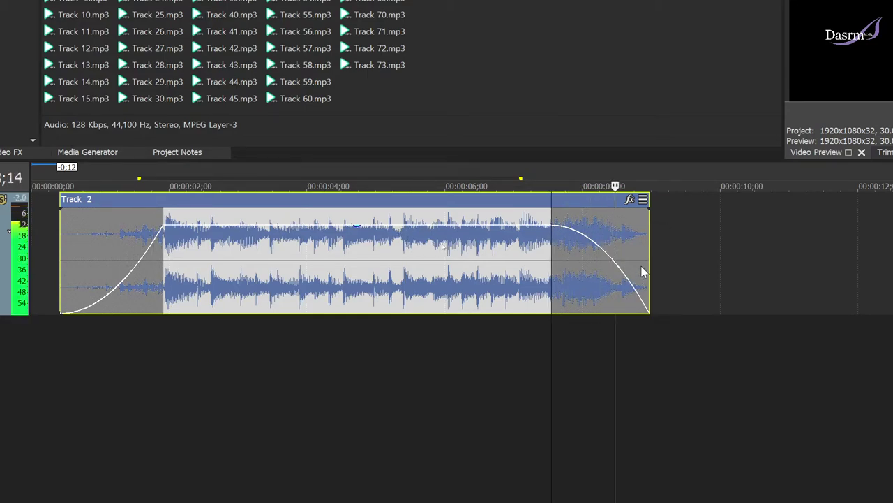
# - Change the fade-out type to the curve that drops quickly and levels off, and play the ending
pyautogui.rightClick(613, 215)
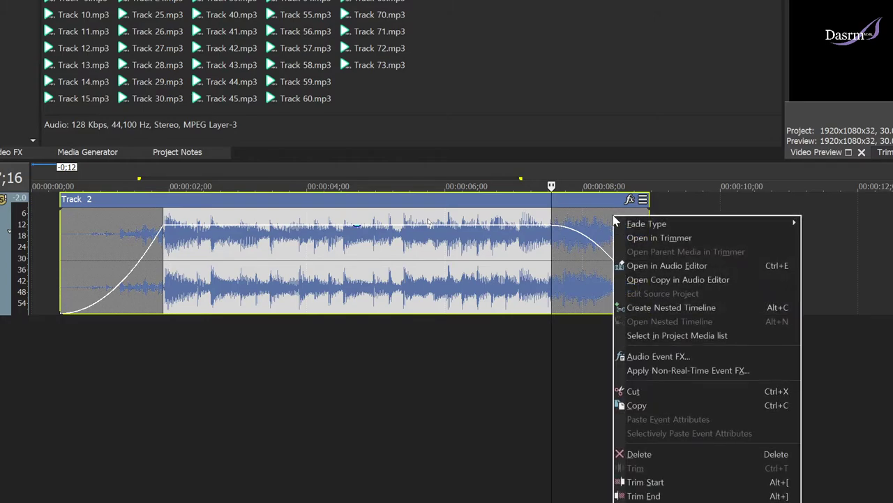
pyautogui.moveTo(650, 227)
pyautogui.click(773, 263)
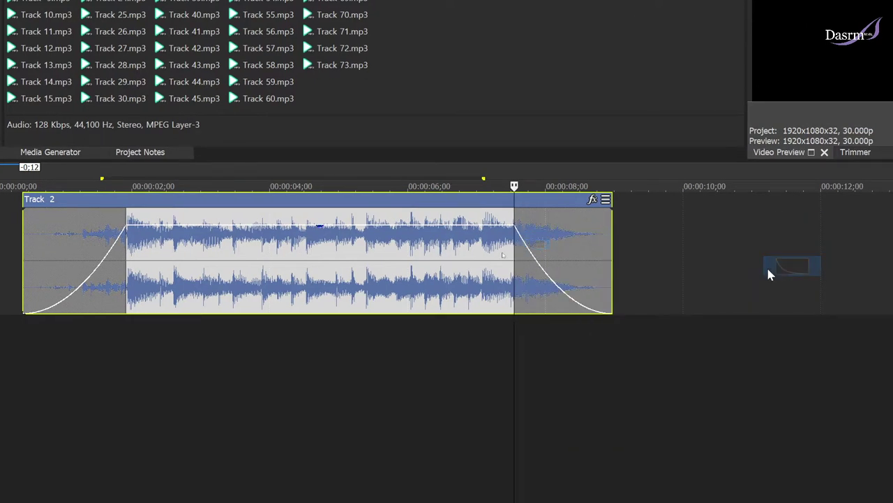
pyautogui.press('space')
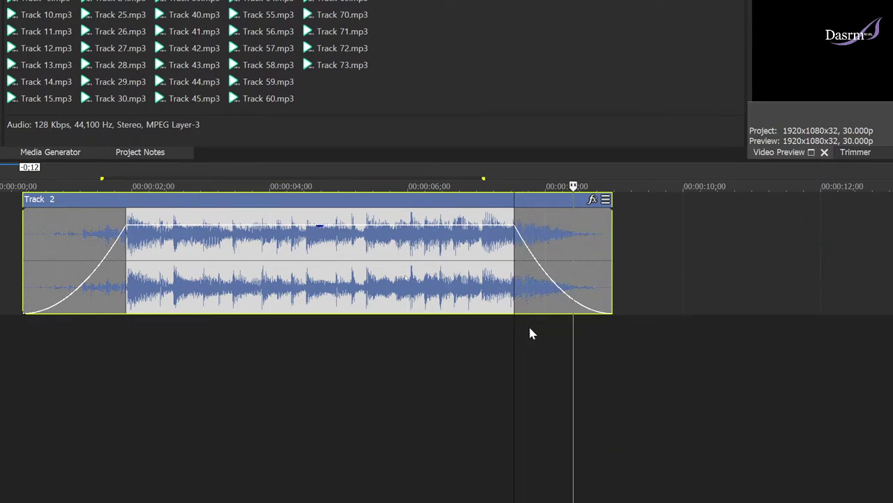
# - Play the faded ending of the first music event from 00:00:06;21
pyautogui.click(455, 333)
pyautogui.press('space')
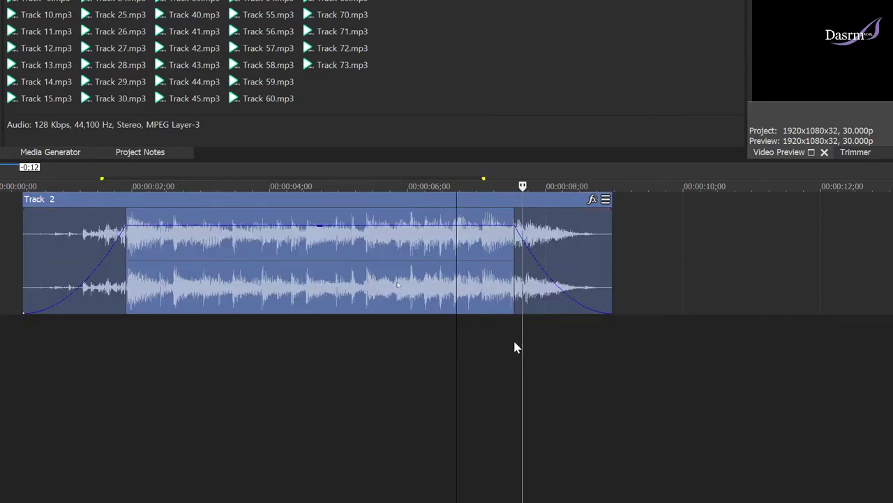
pyautogui.press('space')
# - Move the second music event earlier so it starts about two seconds after the first event ends
pyautogui.scroll(-5, 110, 332)
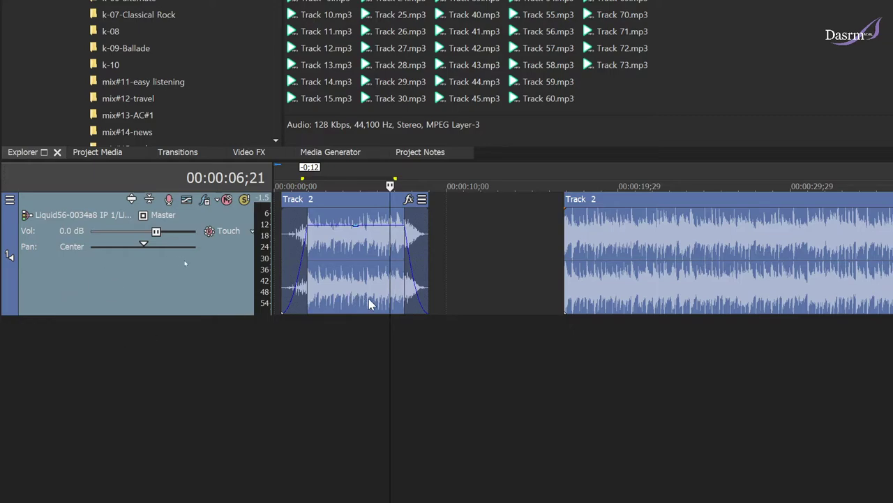
pyautogui.moveTo(639, 250); pyautogui.dragTo(516, 250)
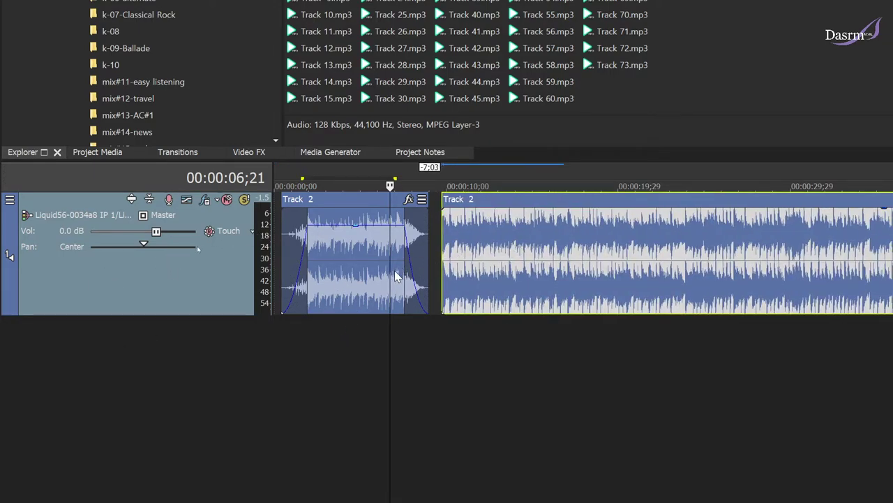
pyautogui.moveTo(480, 238); pyautogui.dragTo(496, 239)
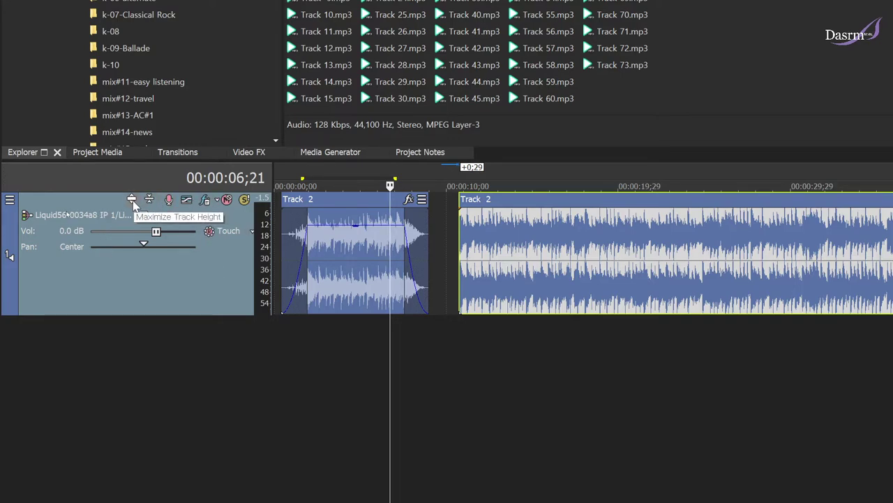
# - Edit the visible button set of the audio track header, hiding all controls and showing them all again, and accept it
pyautogui.click(10, 201)
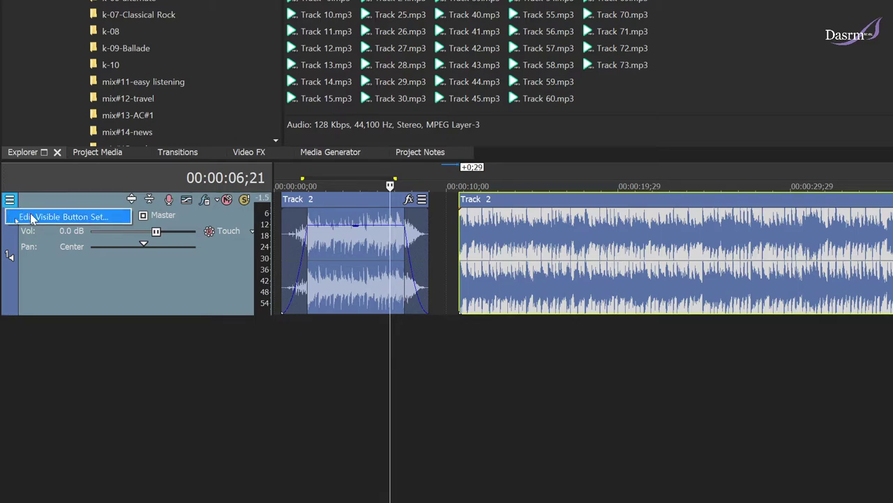
pyautogui.click(85, 216)
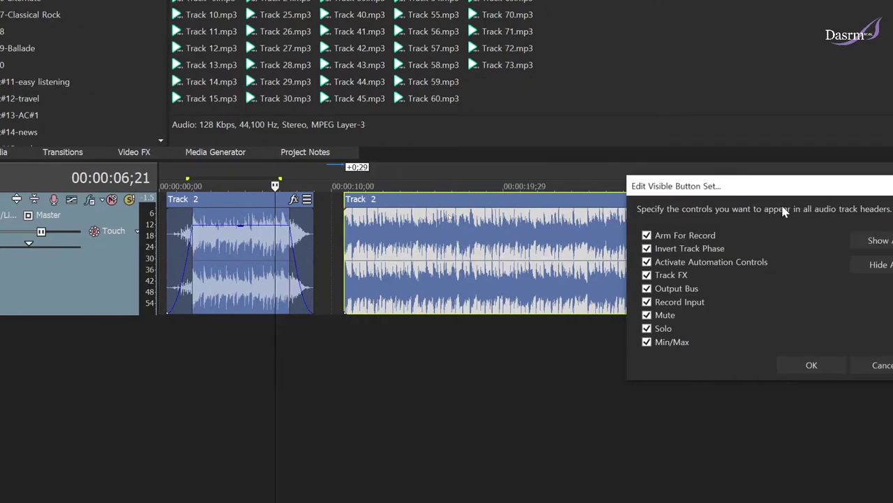
pyautogui.moveTo(747, 187); pyautogui.dragTo(165, 155)
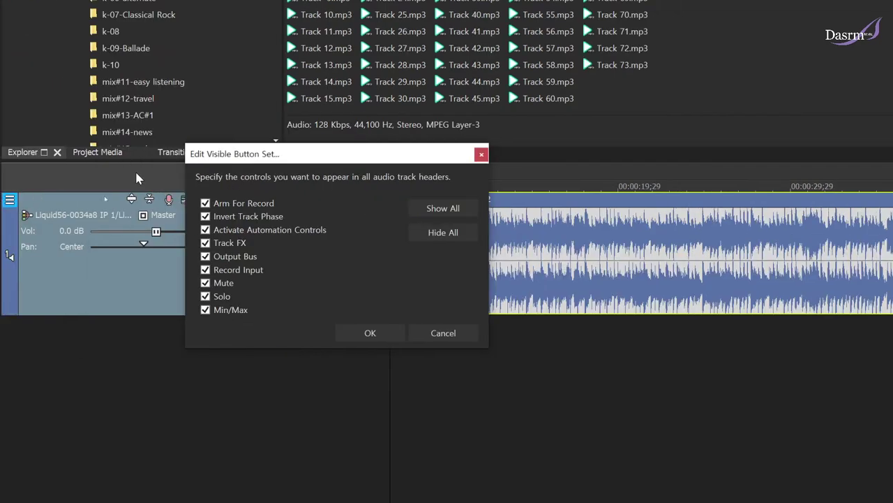
pyautogui.moveTo(257, 155); pyautogui.dragTo(362, 165)
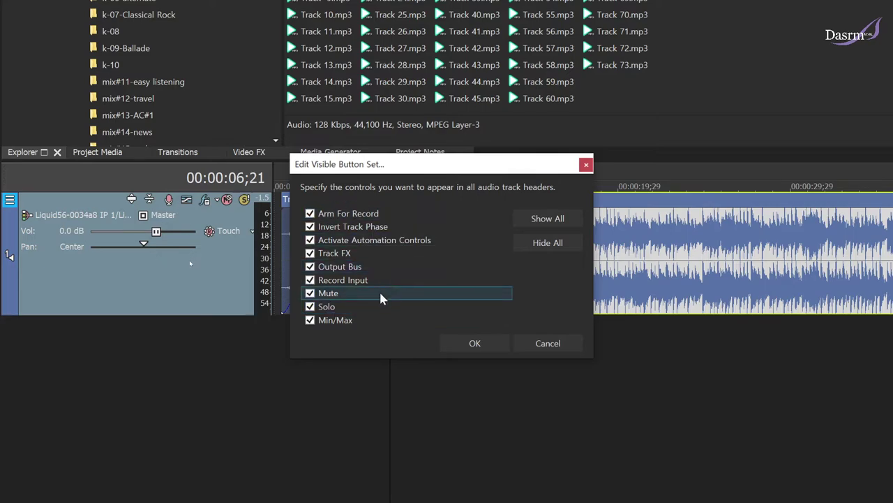
pyautogui.click(542, 243)
pyautogui.click(545, 222)
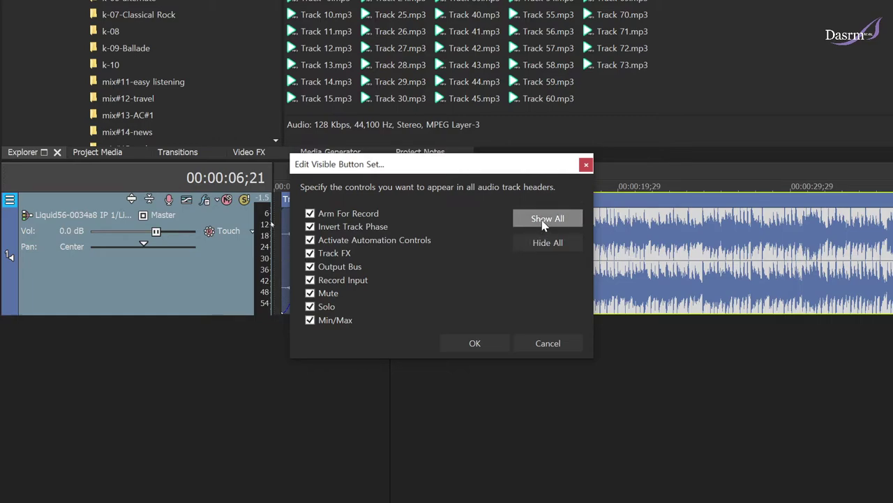
pyautogui.click(493, 344)
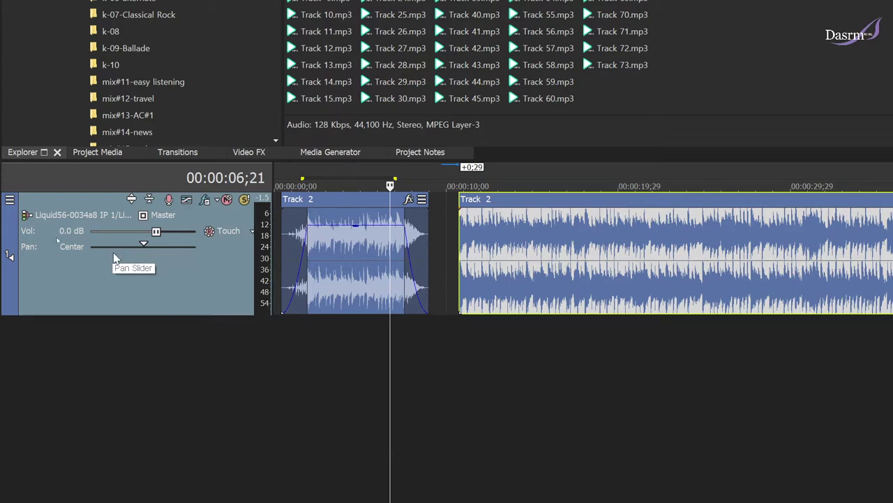
# - Play the first music event from 00:00:02;08 while varying the track's pan, and leave the pan at Center
pyautogui.click(312, 341)
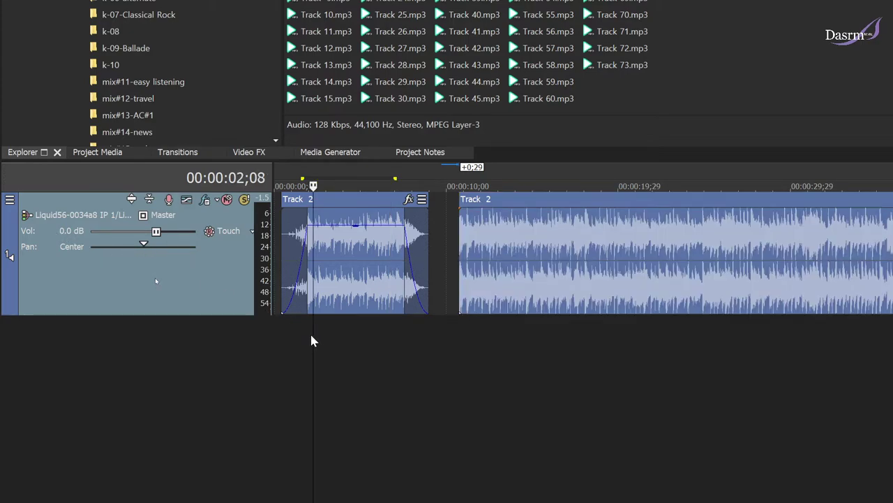
pyautogui.moveTo(144, 246)
pyautogui.mouseDown()
pyautogui.moveTo(99, 248)
pyautogui.moveTo(184, 247)
pyautogui.moveTo(136, 247)
pyautogui.moveTo(144, 245)
pyautogui.mouseUp()
pyautogui.press('space')
pyautogui.press('space')
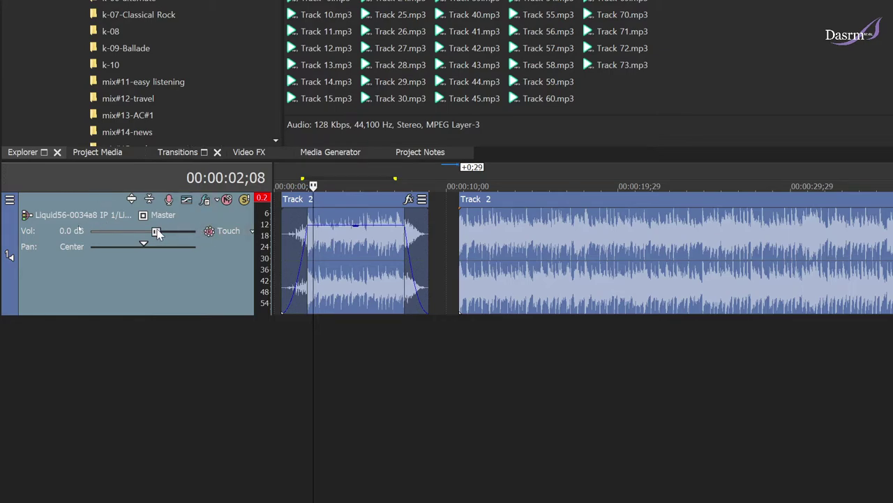
# - Play the music again while varying the track's volume, and leave the volume at 0.0 dB
pyautogui.press('space')
pyautogui.moveTo(157, 234)
pyautogui.mouseDown()
pyautogui.moveTo(90, 234)
pyautogui.moveTo(157, 237)
pyautogui.mouseUp()
pyautogui.press('space')
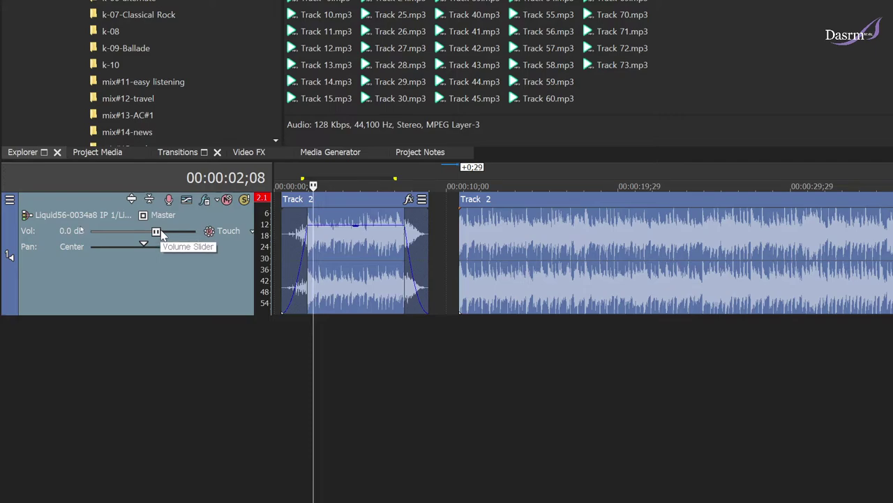
# - Turn on input monitoring for the track and accept the Documents folder as the project's recorded files folder
pyautogui.click(109, 216)
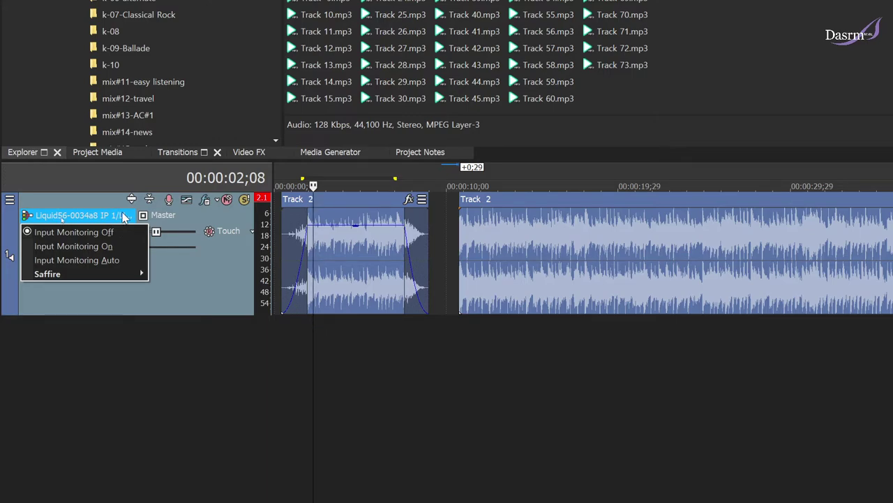
pyautogui.click(111, 247)
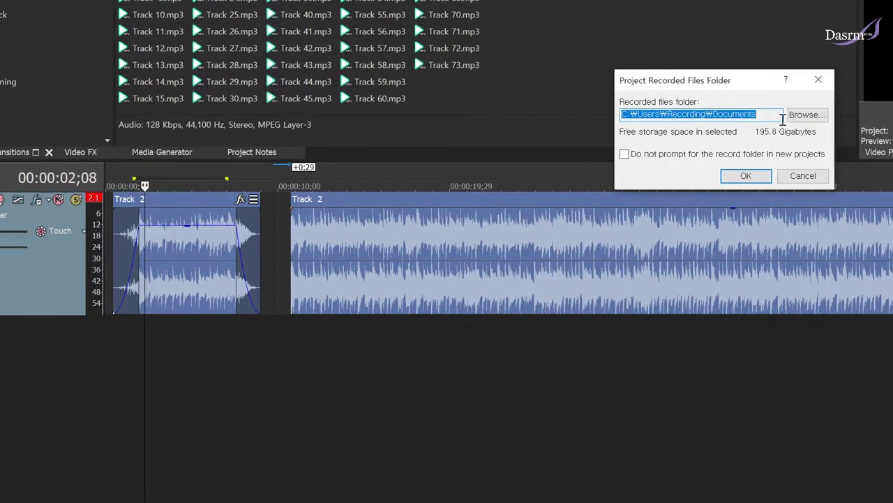
pyautogui.click(752, 175)
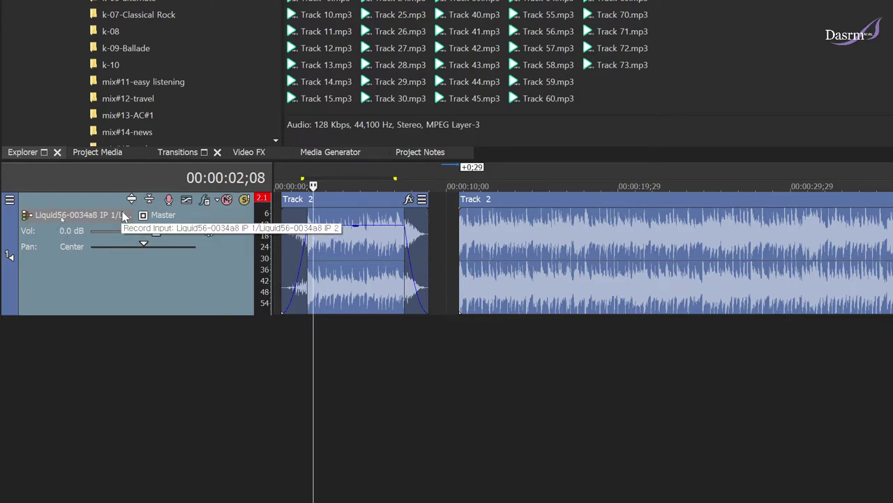
# - Briefly arm the track to check its input level, and set its record input to the mono source Liquid56-0034a8 IP 1
pyautogui.click(168, 200)
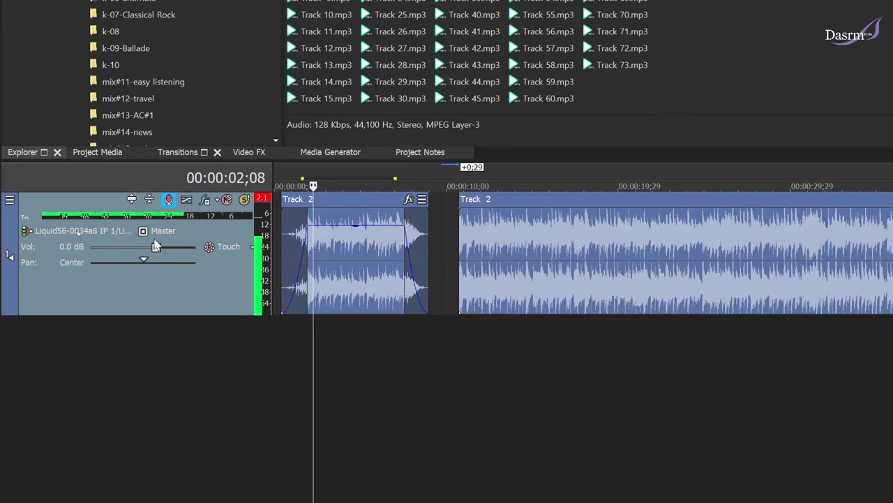
pyautogui.click(168, 200)
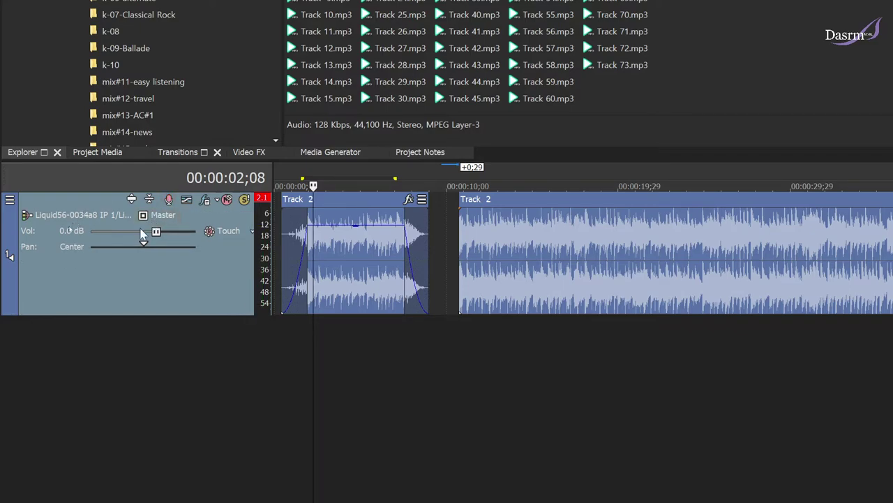
pyautogui.click(123, 215)
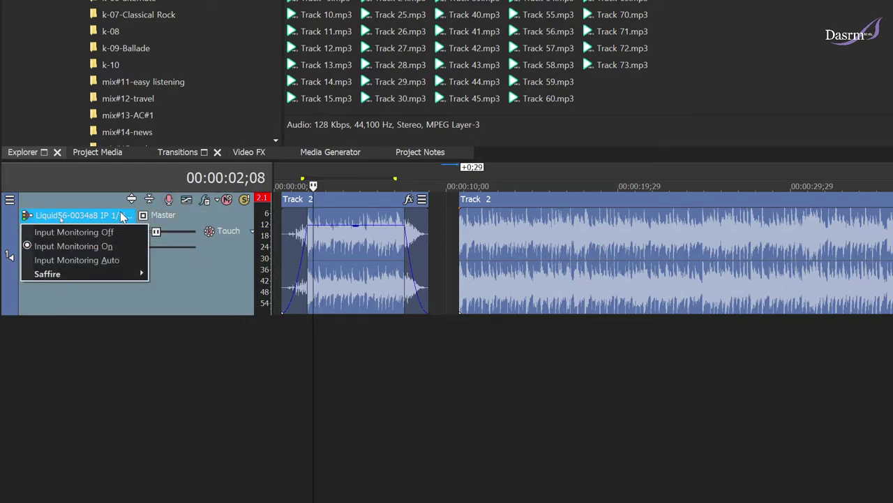
pyautogui.moveTo(102, 272)
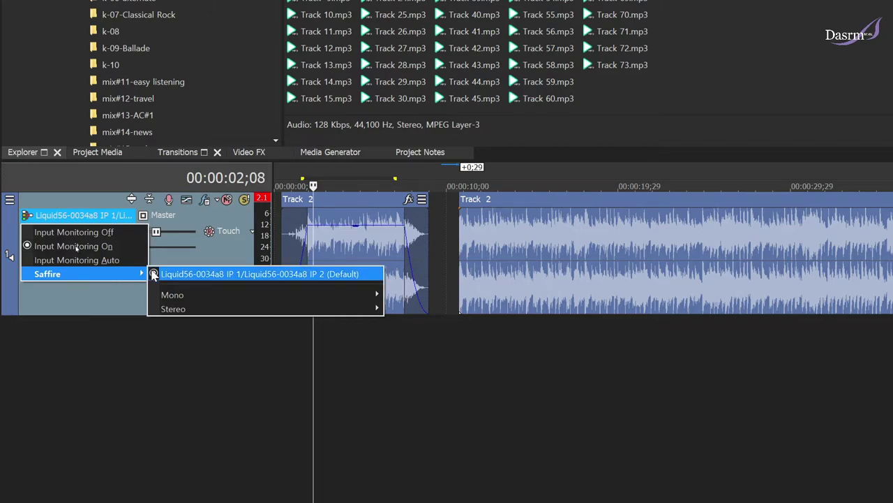
pyautogui.moveTo(217, 296)
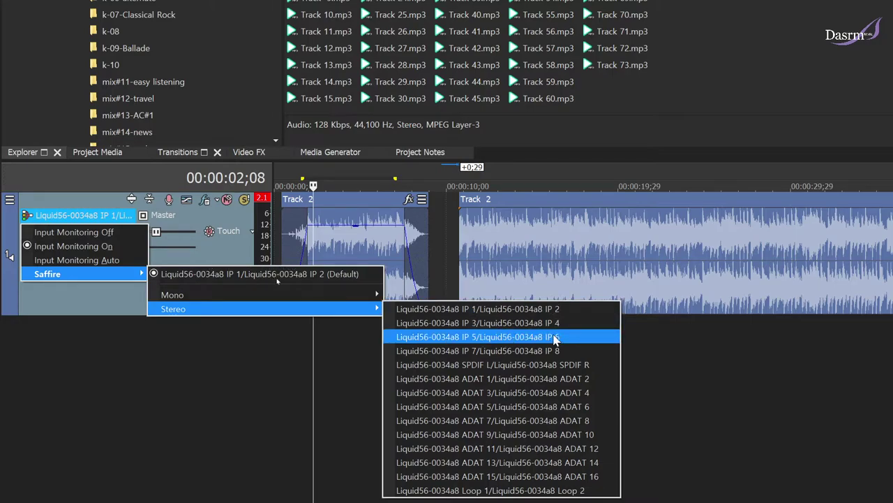
pyautogui.moveTo(353, 293)
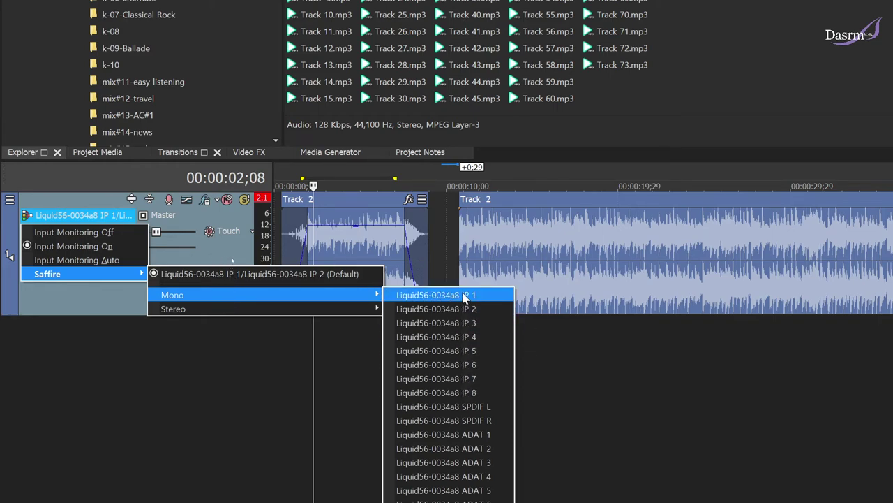
pyautogui.click(465, 295)
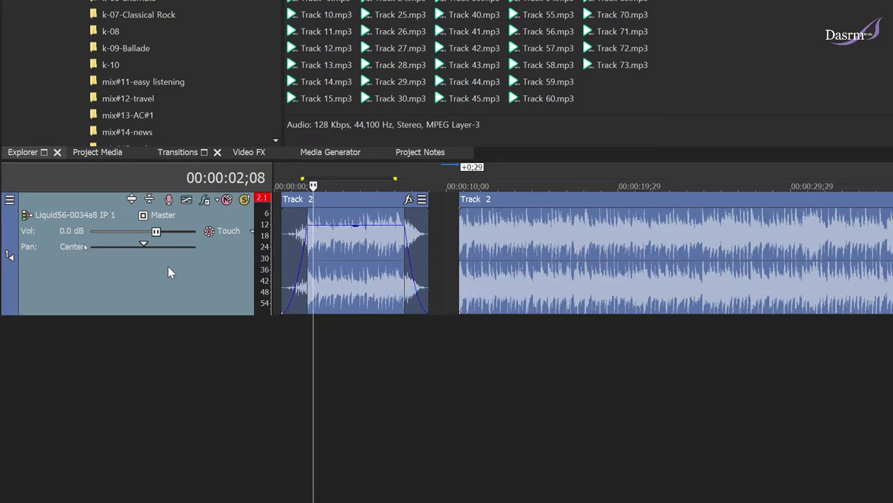
# - Select both music events and move them 28;19 later to free the start of the track
pyautogui.click(357, 262)
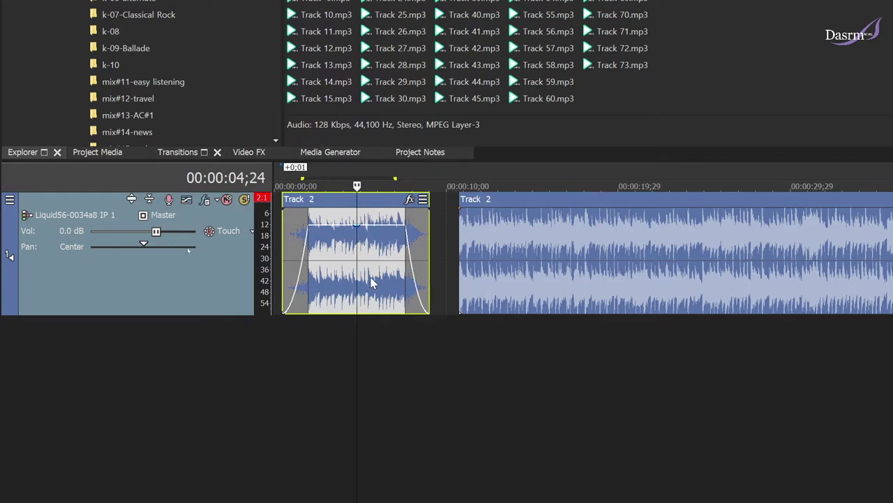
pyautogui.keyDown('ctrl'); pyautogui.click(494, 260); pyautogui.keyUp('ctrl')
pyautogui.moveTo(349, 244); pyautogui.dragTo(835, 239)
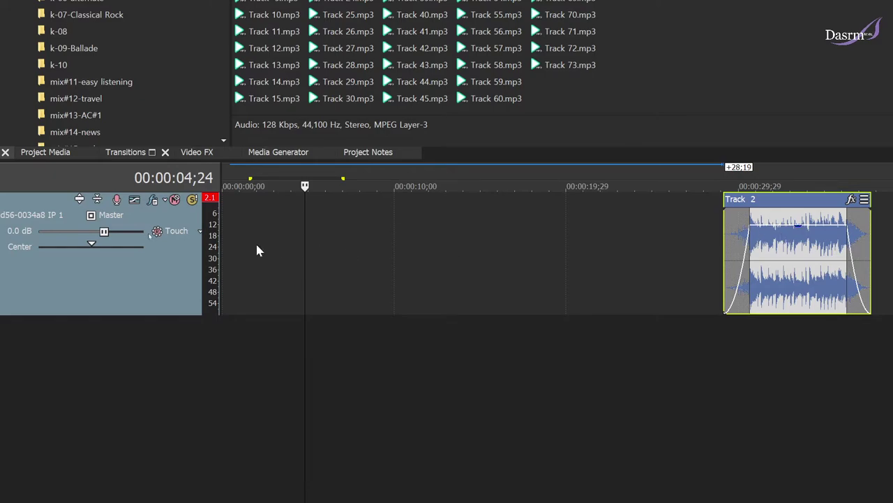
# - Arm the track and record about 8 seconds of voice from 00:00:00;00, clearing the peak meter beforehand
pyautogui.click(222, 288)
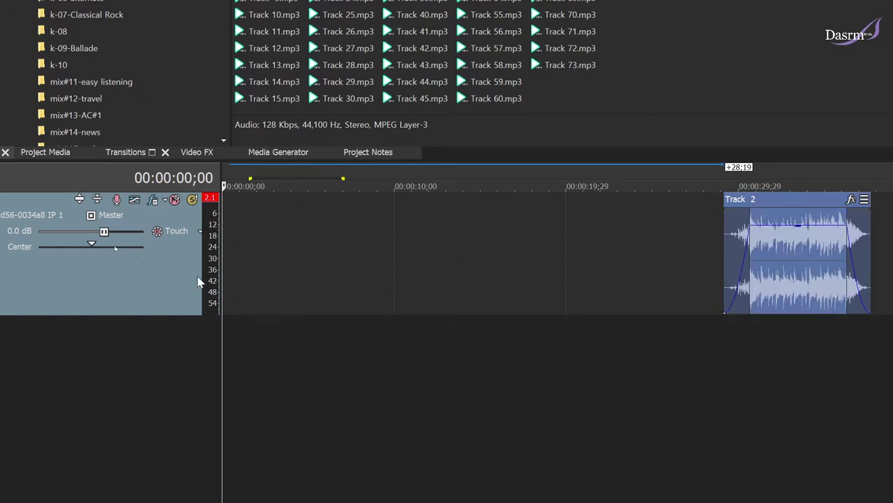
pyautogui.click(262, 199)
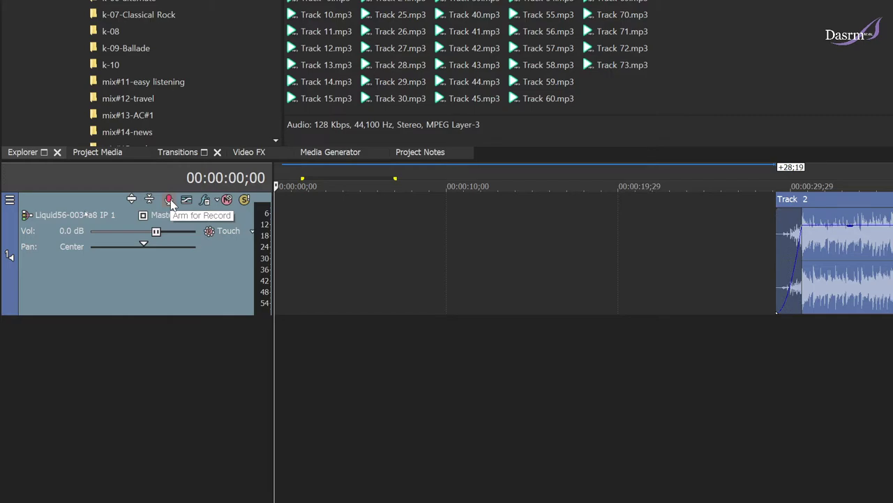
pyautogui.click(169, 201)
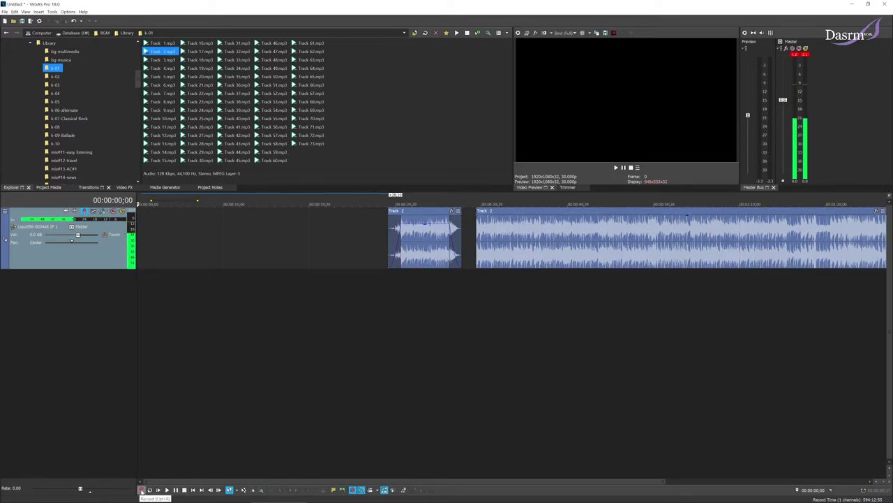
pyautogui.click(141, 490)
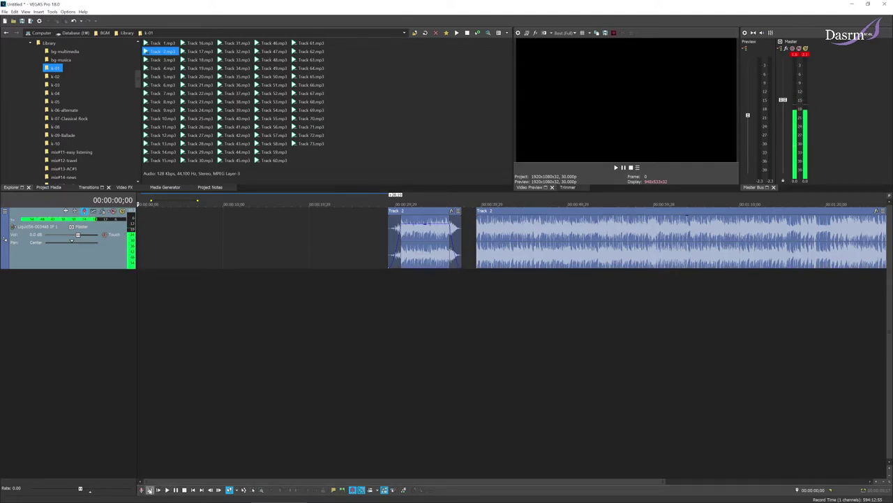
pyautogui.click(141, 490)
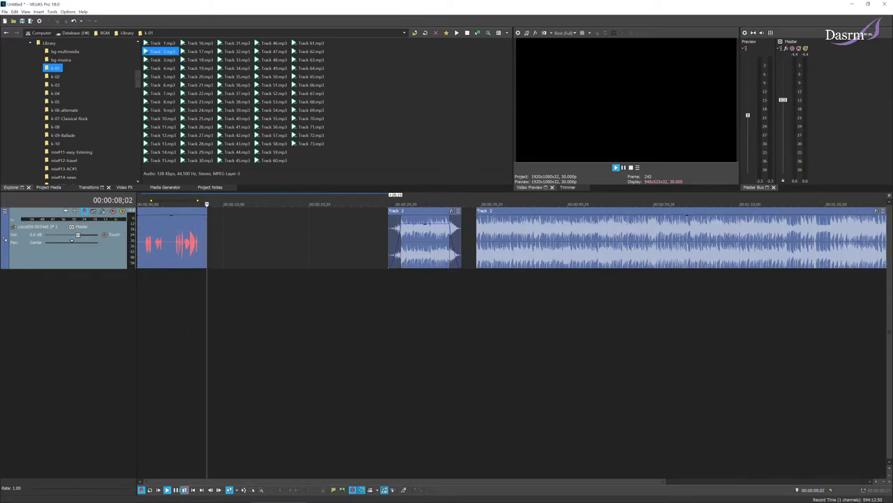
pyautogui.press('space')
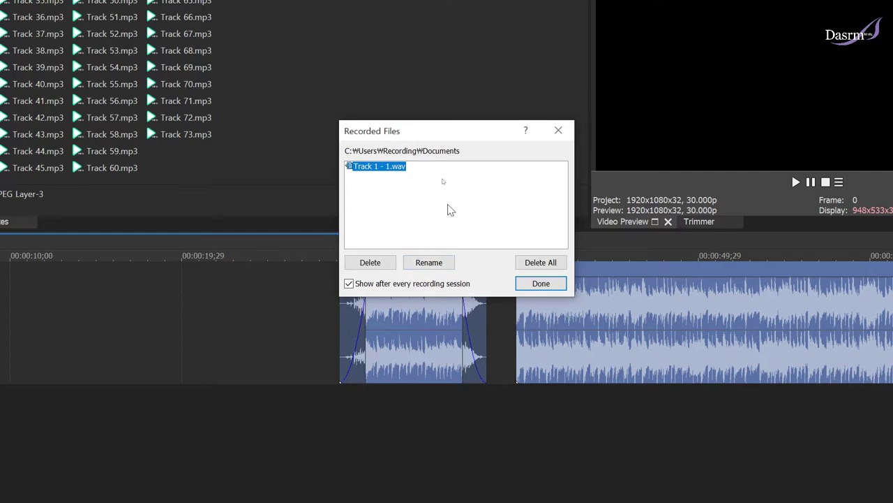
# - Rename the recorded file as Test1.wav and finish the recorded files dialog
pyautogui.click(438, 263)
pyautogui.moveTo(389, 166); pyautogui.dragTo(312, 170)
pyautogui.write('Ts')
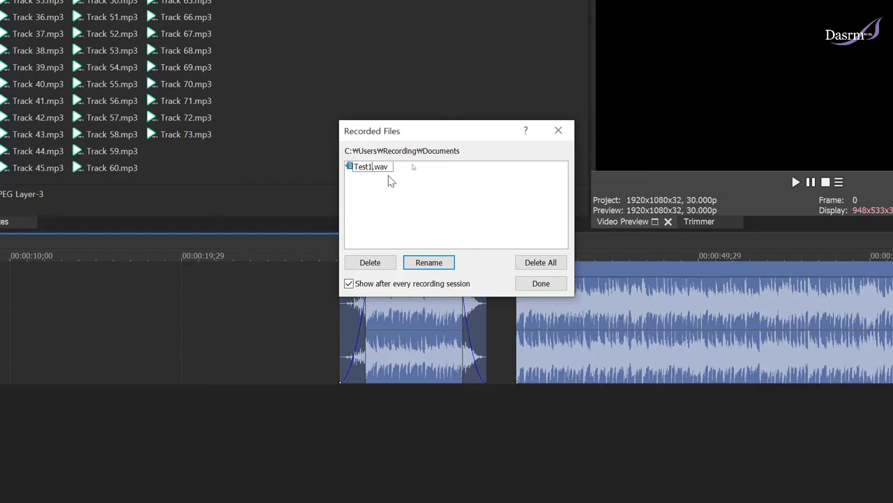
pyautogui.click(470, 213)
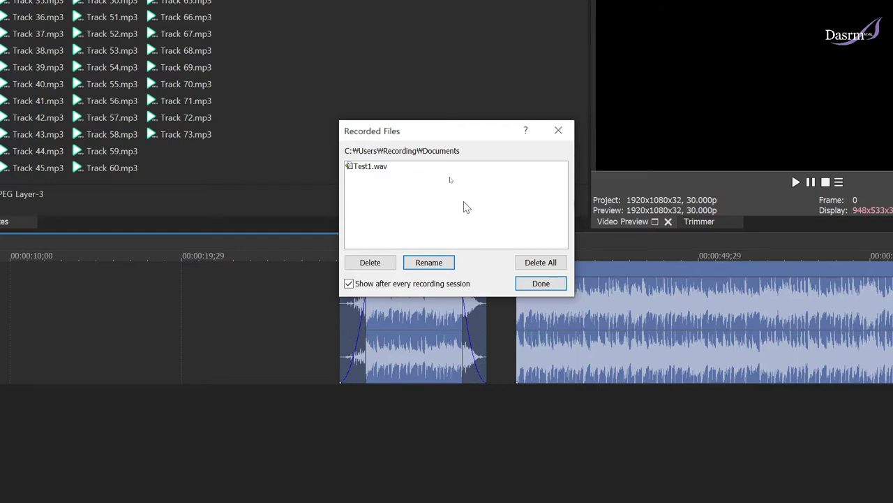
pyautogui.click(542, 285)
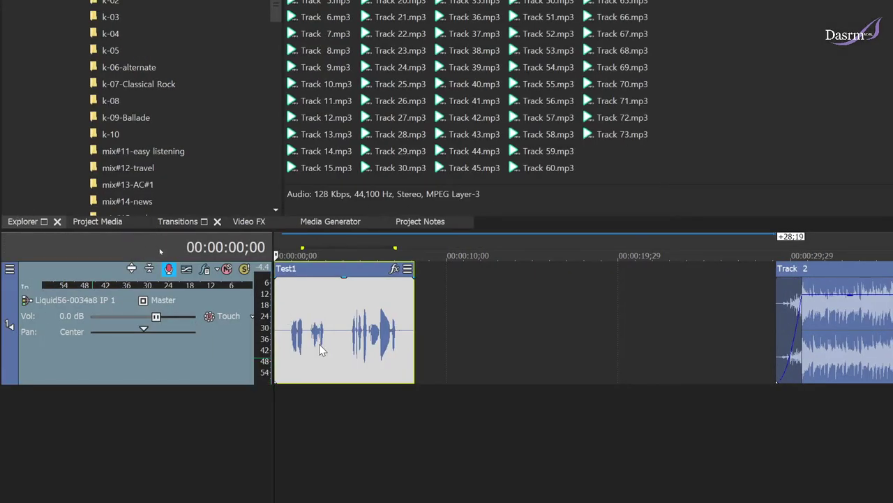
# - Move the Test1 voice recording 1;23 later on the track and disarm the track for recording
pyautogui.click(317, 313)
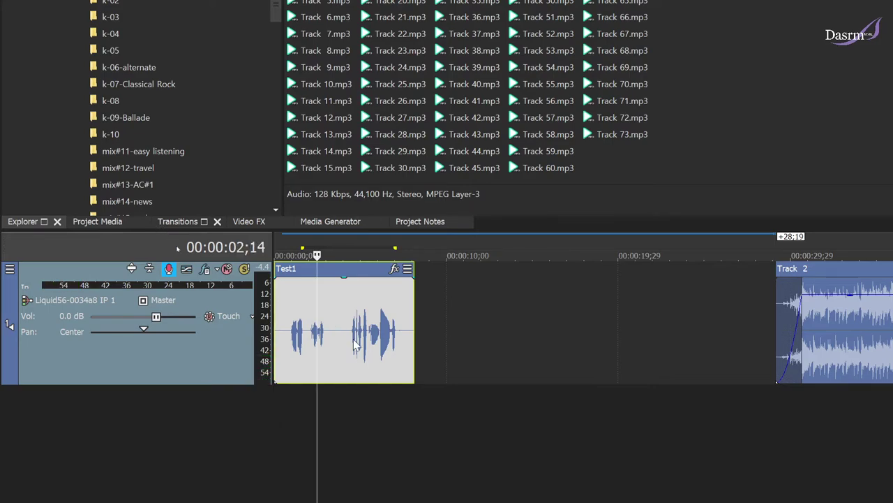
pyautogui.click(288, 307)
pyautogui.moveTo(301, 287); pyautogui.dragTo(332, 288)
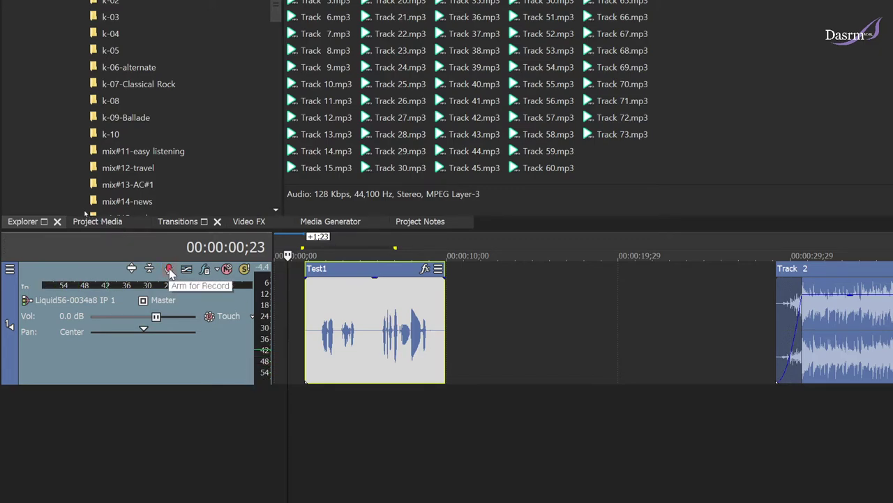
pyautogui.click(168, 273)
# - Play the recorded Test1 voice from its start and again from 00:00:06;00 to check the sound
pyautogui.click(309, 391)
pyautogui.press('space')
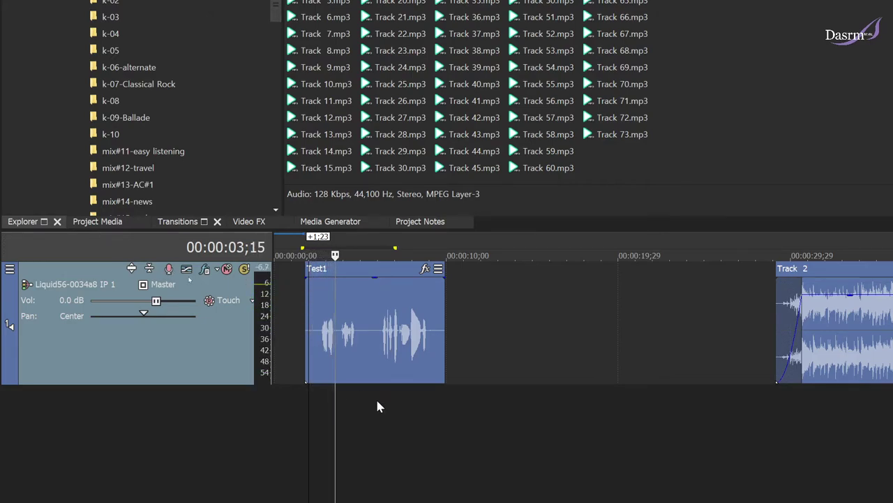
pyautogui.click(378, 387)
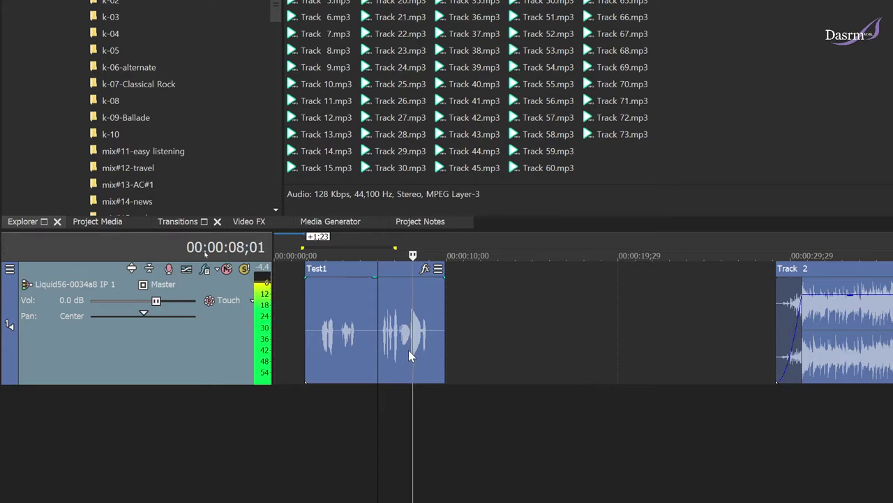
pyautogui.press('space')
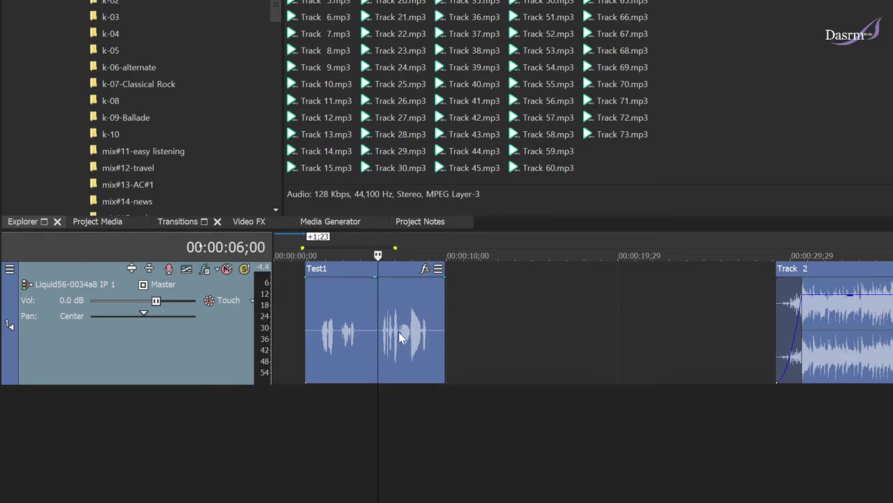
# - Shift the Test1 event 0;18 earlier and trim off its silent ends, starting it at 00:00:01;26 and shortening its end by 0;26
pyautogui.scroll(3, 391, 335)
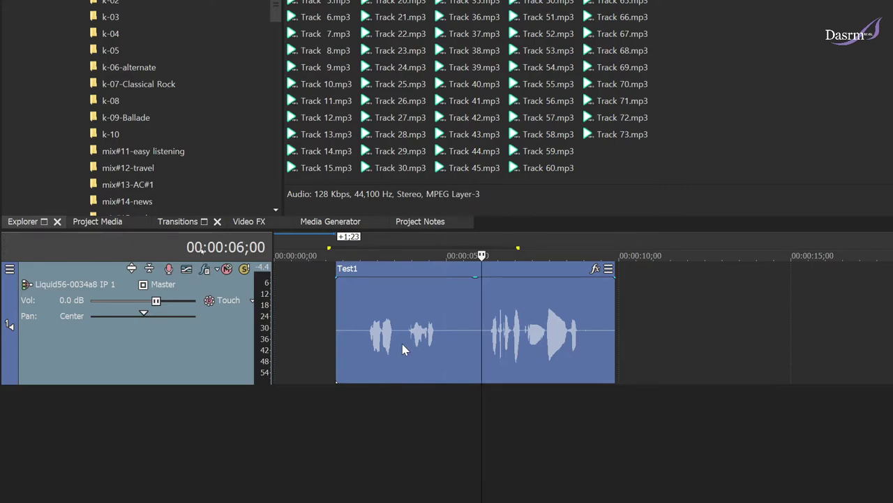
pyautogui.moveTo(402, 343); pyautogui.dragTo(380, 343)
pyautogui.click(334, 391)
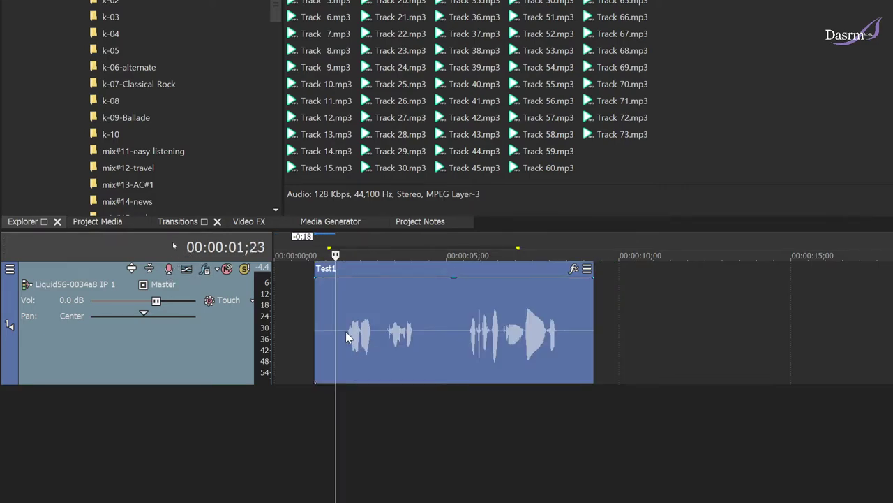
pyautogui.click(339, 330)
pyautogui.moveTo(314, 326); pyautogui.dragTo(340, 325)
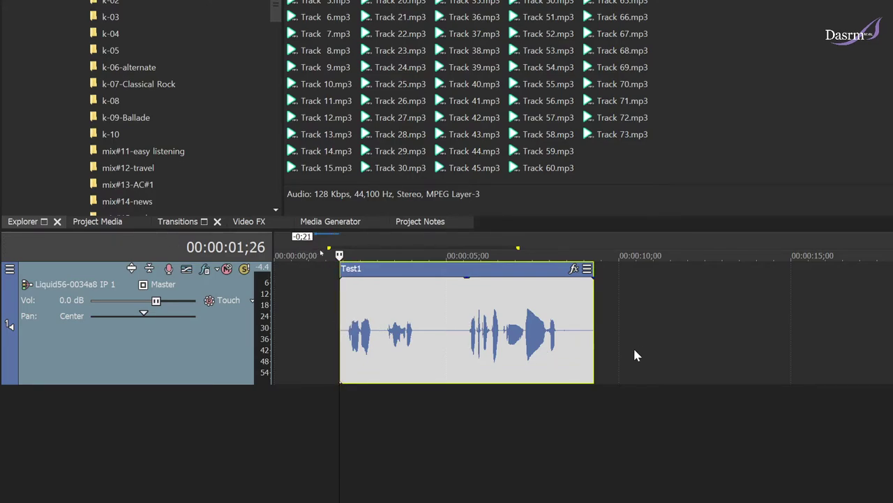
pyautogui.moveTo(592, 319); pyautogui.dragTo(563, 328)
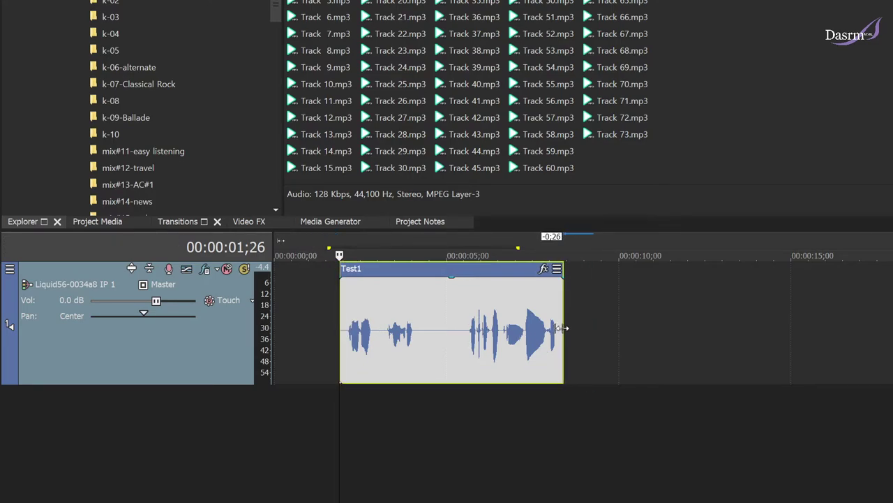
# - Split the Test1 voice event at 00:00:04;05, 00:00:03;02 and 00:00:06;17 to separate the spoken phrases
pyautogui.click(419, 340)
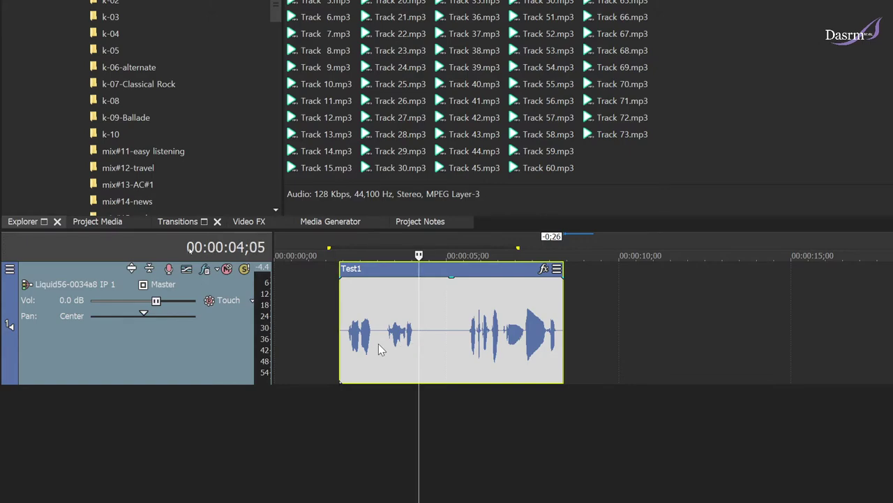
pyautogui.press('s')
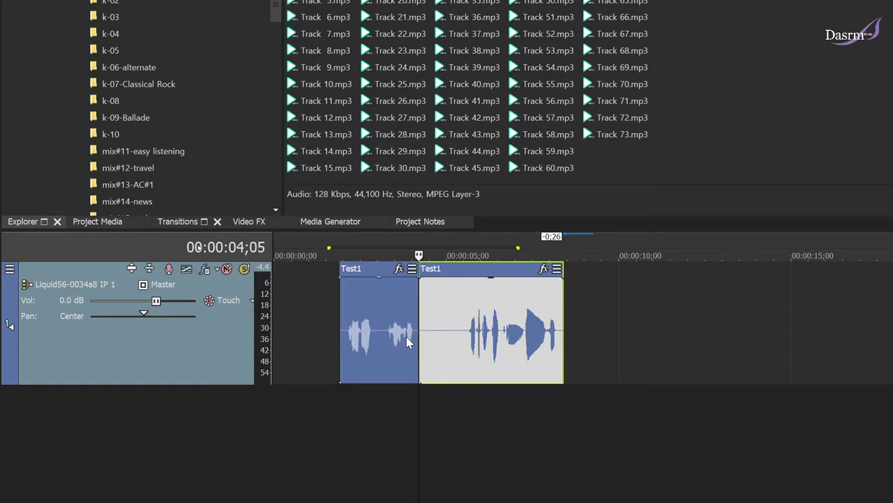
pyautogui.click(381, 339)
pyautogui.press('s')
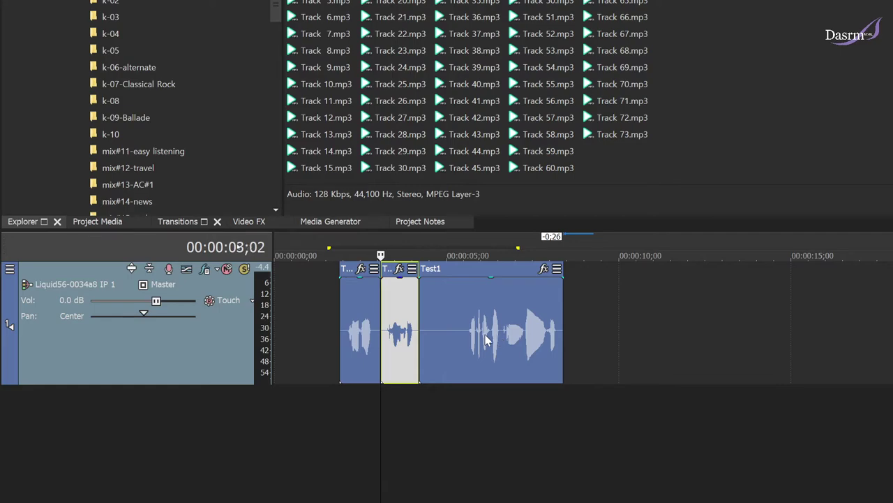
pyautogui.click(504, 338)
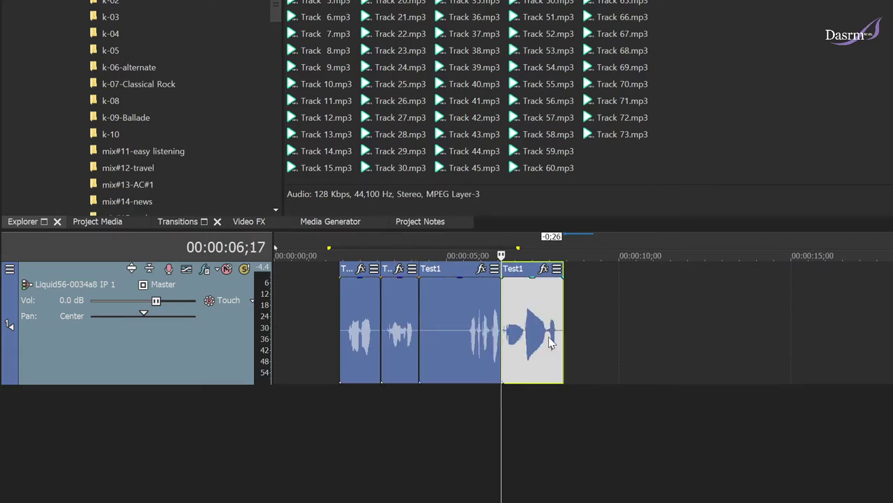
# - Trim the silence from the third voice piece, swap the two middle pieces, close all gaps, and play the rearranged voice
pyautogui.click(420, 356)
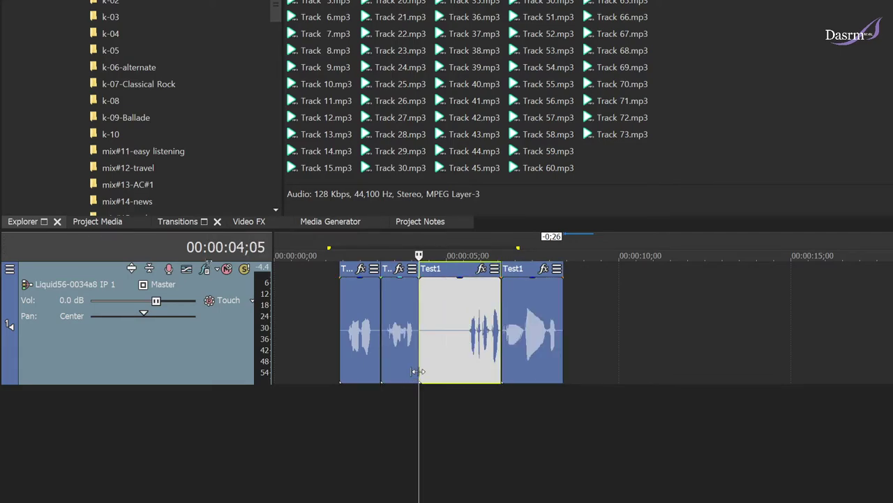
pyautogui.click(414, 349)
pyautogui.moveTo(418, 345); pyautogui.dragTo(389, 334)
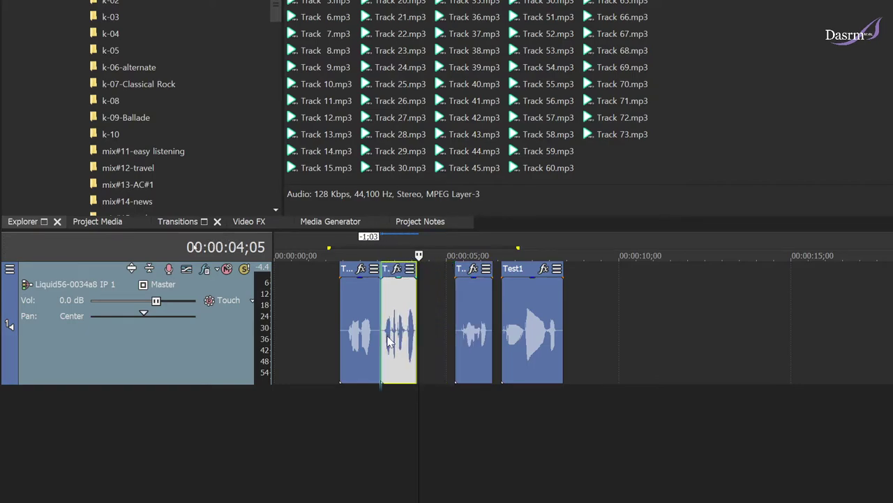
pyautogui.moveTo(463, 331); pyautogui.dragTo(434, 338)
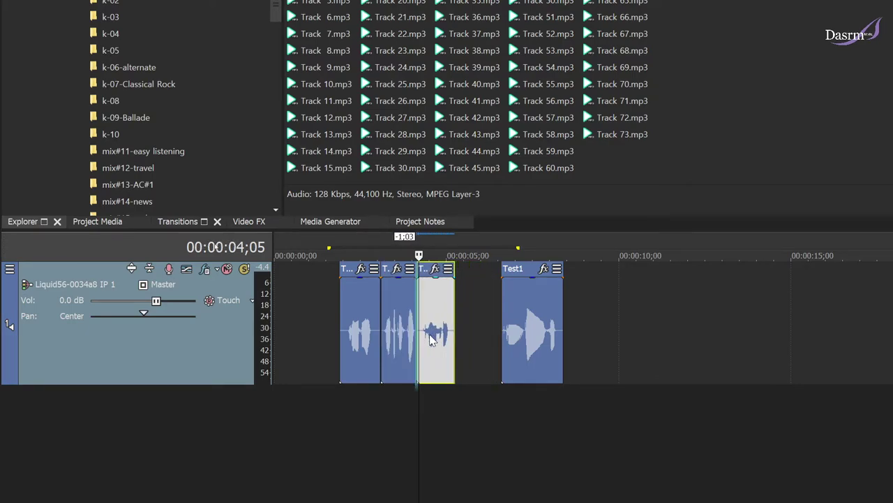
pyautogui.moveTo(526, 327); pyautogui.dragTo(480, 328)
pyautogui.click(341, 346)
pyautogui.press('space')
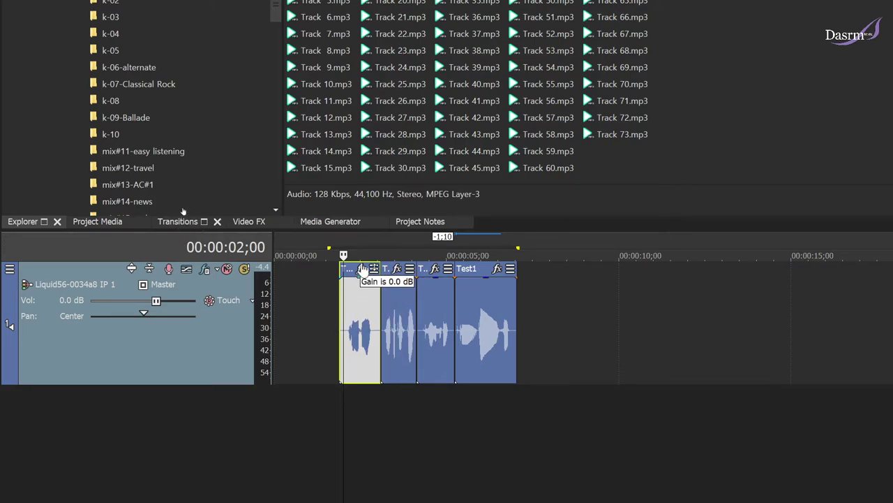
# - Lower the gain of the second voice piece to about -1.8 dB and slightly reduce that of the last piece
pyautogui.moveTo(395, 271); pyautogui.dragTo(398, 300)
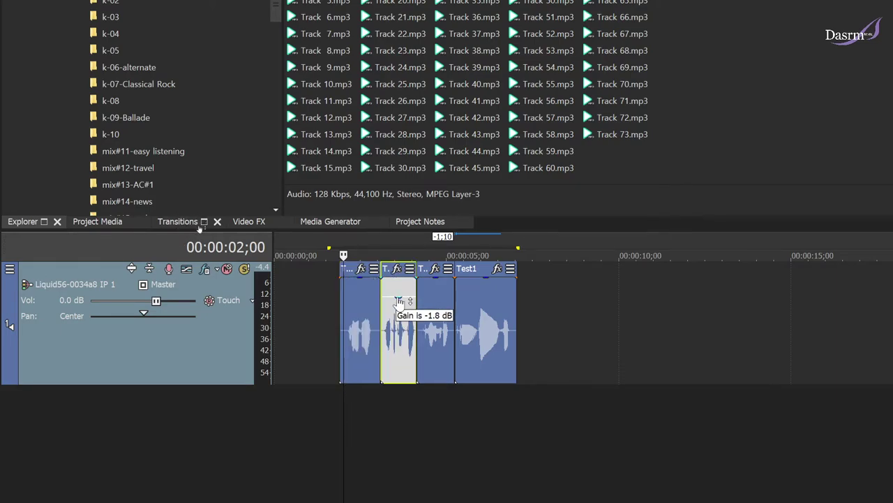
pyautogui.click(436, 279)
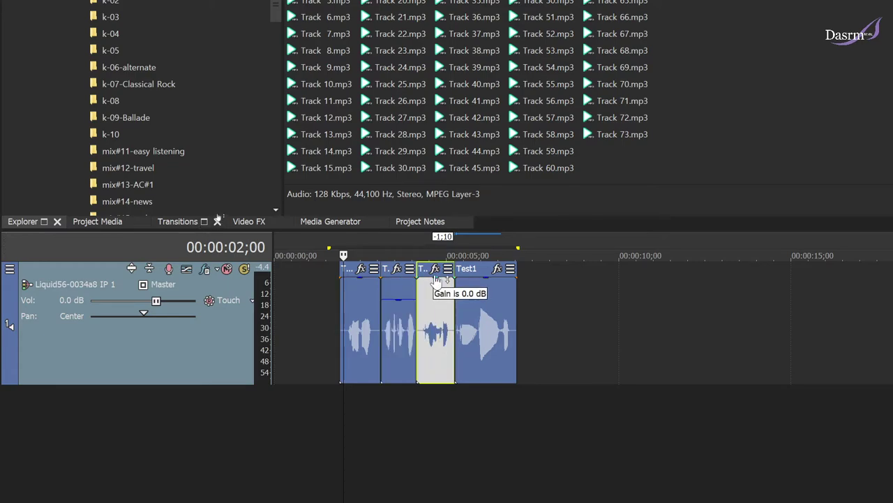
pyautogui.moveTo(486, 279); pyautogui.dragTo(482, 287)
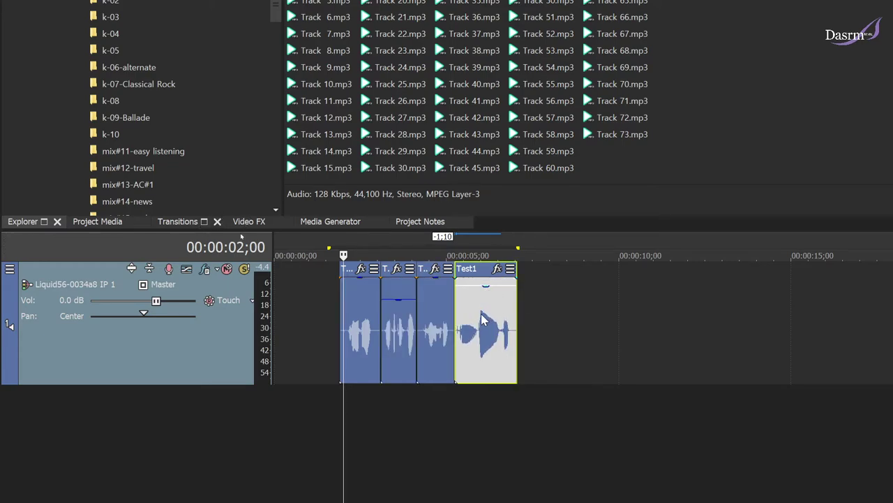
pyautogui.moveTo(481, 319); pyautogui.dragTo(485, 310)
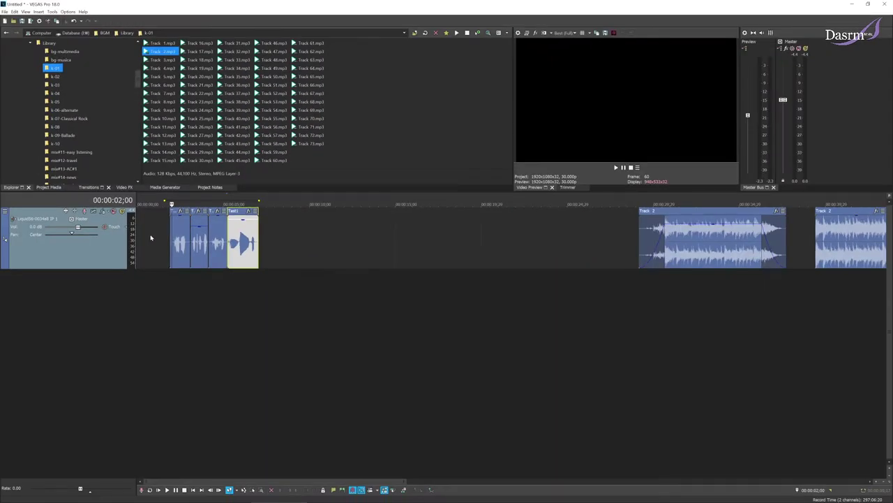
pyautogui.click(150, 238)
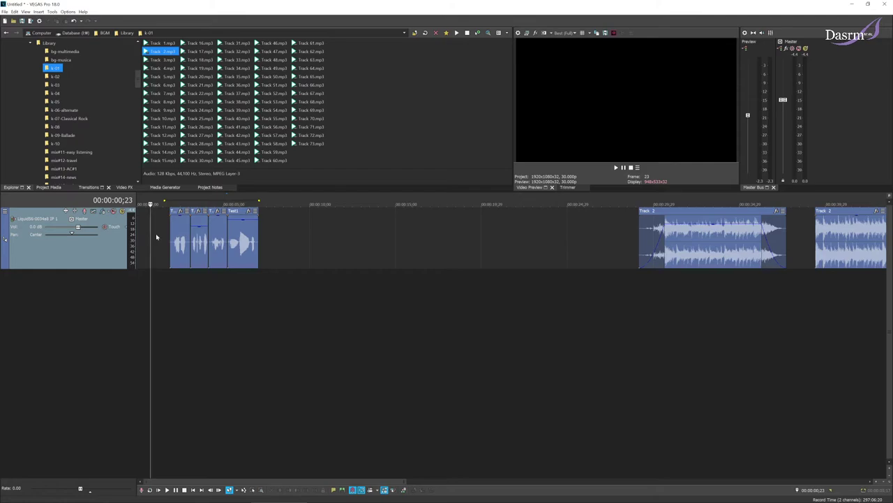
pyautogui.moveTo(153, 203); pyautogui.dragTo(149, 235)
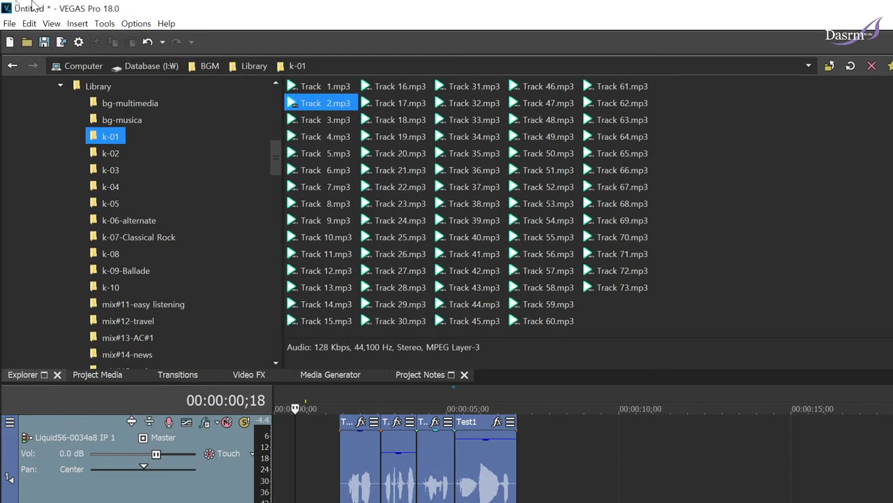
# - Open the program preferences and show the VST Effects settings
pyautogui.click(137, 24)
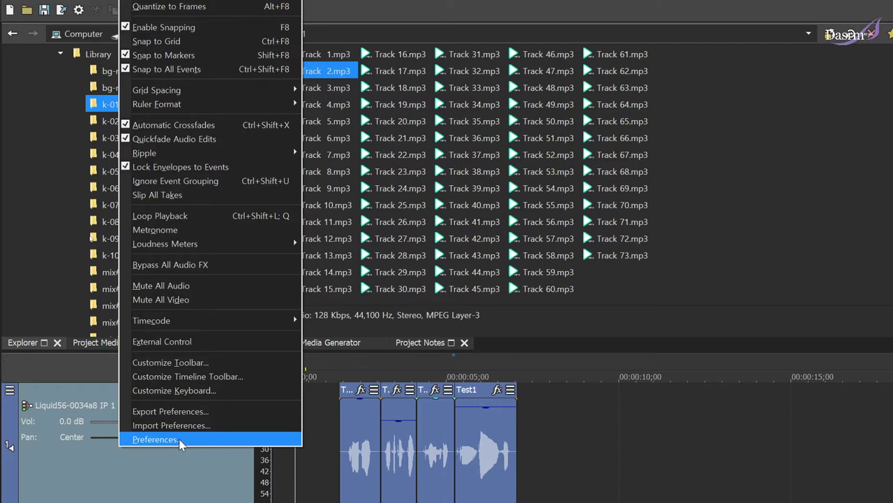
pyautogui.click(179, 440)
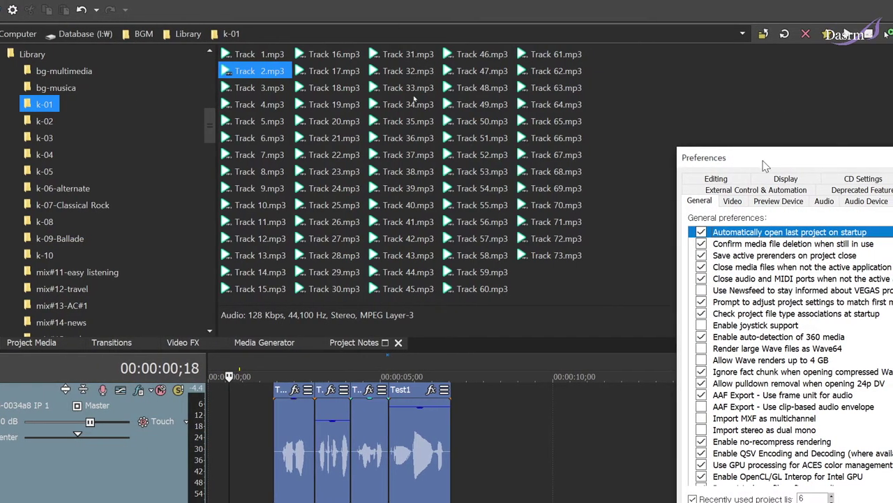
pyautogui.moveTo(830, 153); pyautogui.dragTo(429, 59)
pyautogui.moveTo(363, 63); pyautogui.dragTo(250, 86)
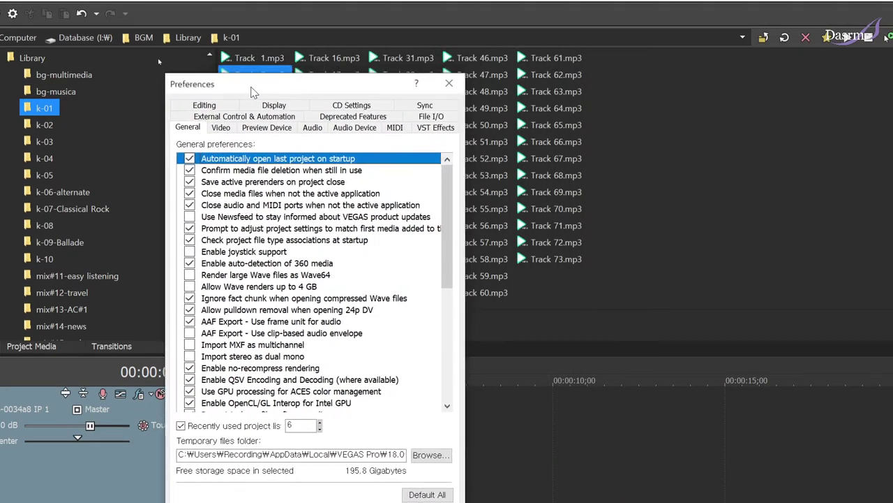
pyautogui.click(437, 128)
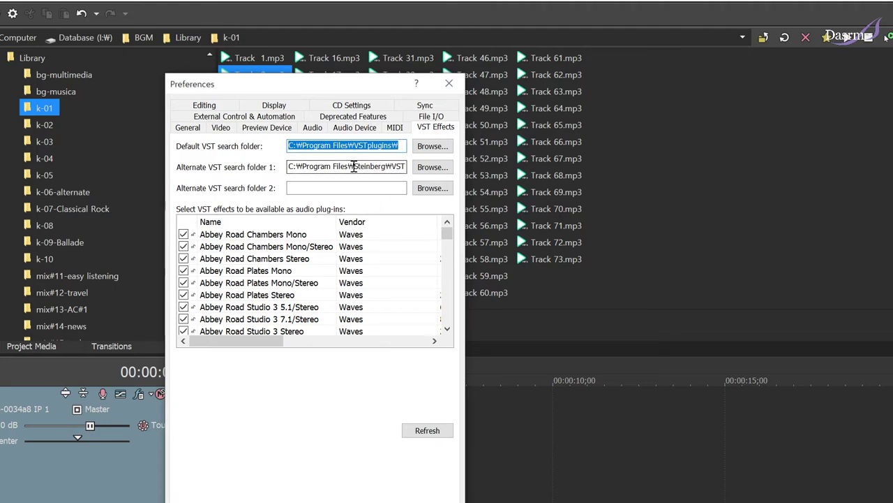
# - Examine the alternate VST search folder 1 path, how its folder is browsed for, and the VST effects list, and close the preferences
pyautogui.click(405, 166)
pyautogui.moveTo(355, 166); pyautogui.dragTo(410, 166)
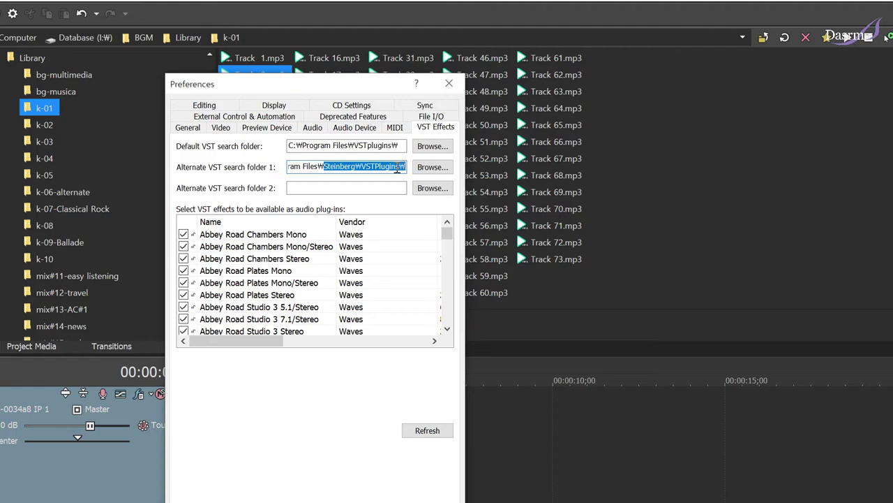
pyautogui.click(398, 167)
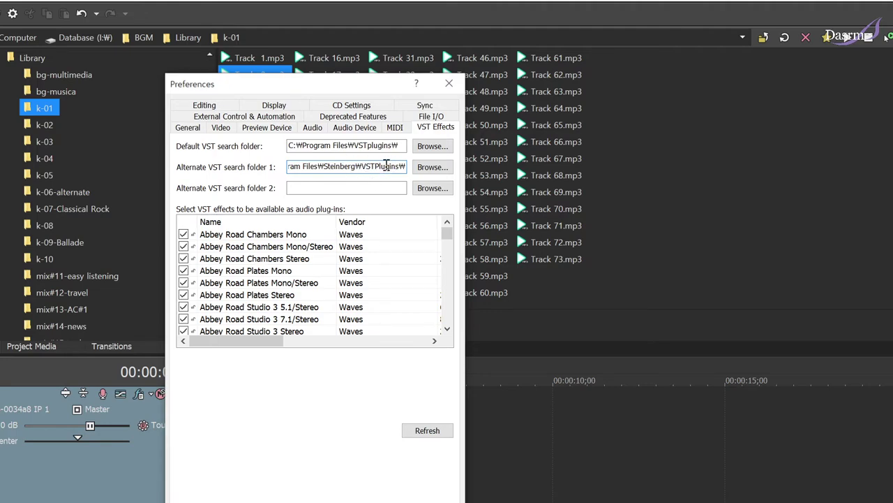
pyautogui.click(429, 168)
pyautogui.moveTo(767, 340); pyautogui.dragTo(461, 102)
pyautogui.click(715, 427)
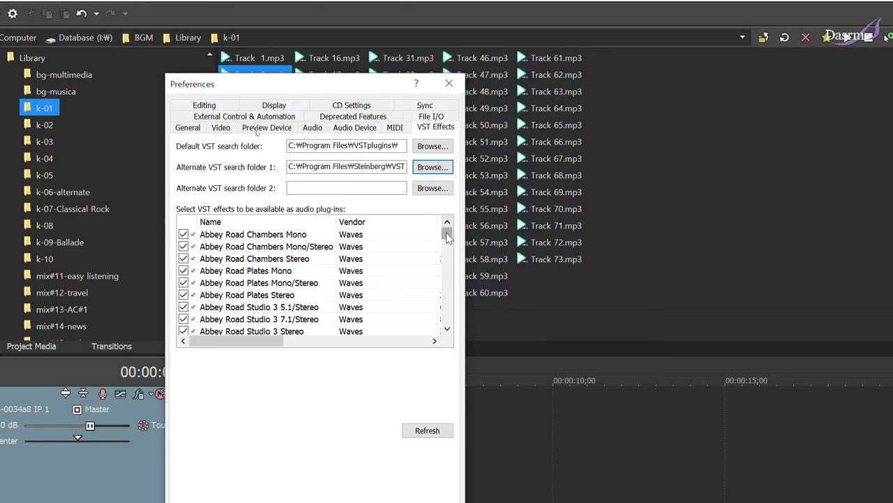
pyautogui.moveTo(448, 237)
pyautogui.mouseDown()
pyautogui.moveTo(447, 321)
pyautogui.moveTo(448, 225)
pyautogui.mouseUp()
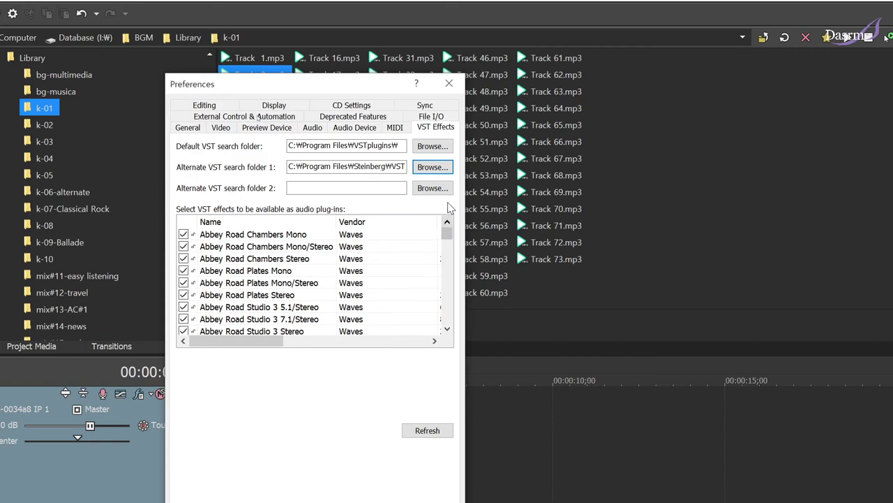
pyautogui.click(449, 84)
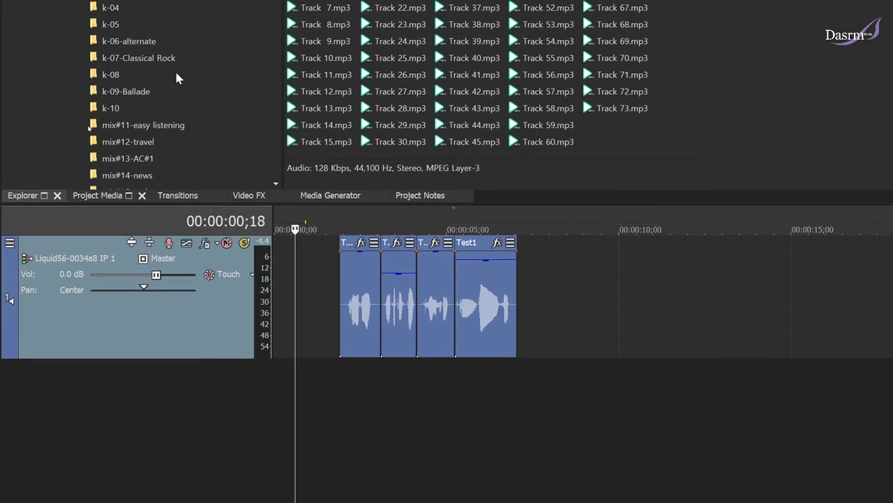
# - Open the Audio Track FX window of track 1 and enlarge it to show all Track Noise Gate controls
pyautogui.click(205, 245)
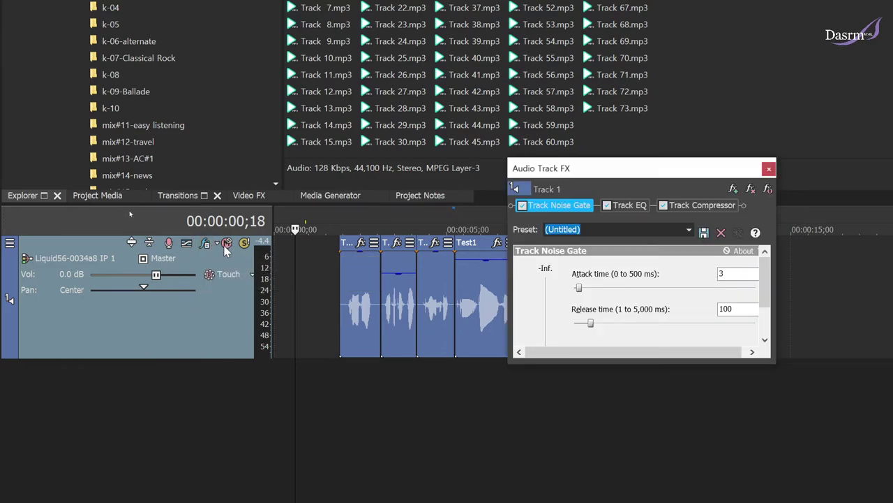
pyautogui.moveTo(608, 173); pyautogui.dragTo(314, 84)
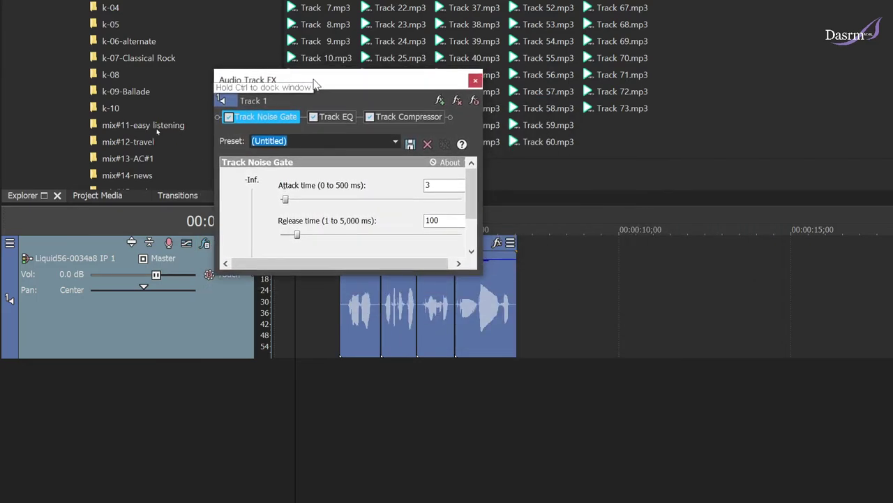
pyautogui.moveTo(479, 270); pyautogui.dragTo(518, 334)
pyautogui.moveTo(347, 80); pyautogui.dragTo(423, 131)
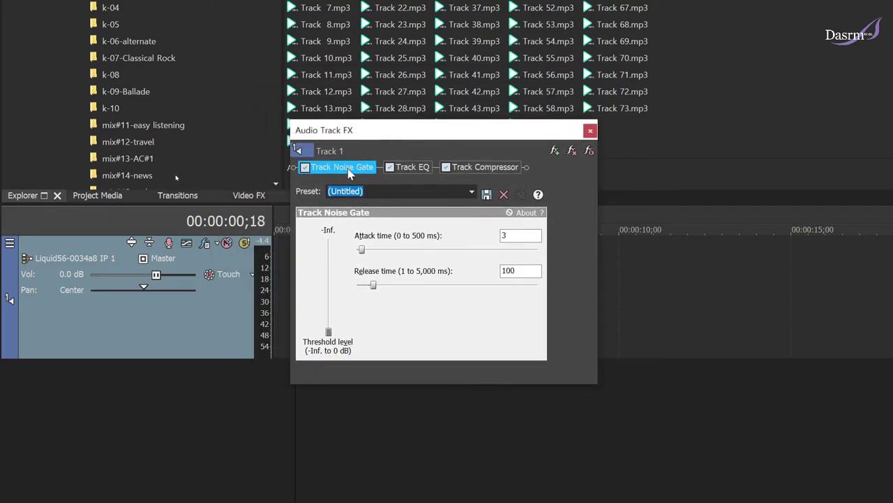
# - Examine the controls of the Track Noise Gate, Track EQ and Track Compressor in the track 1 effect chain
pyautogui.click(410, 167)
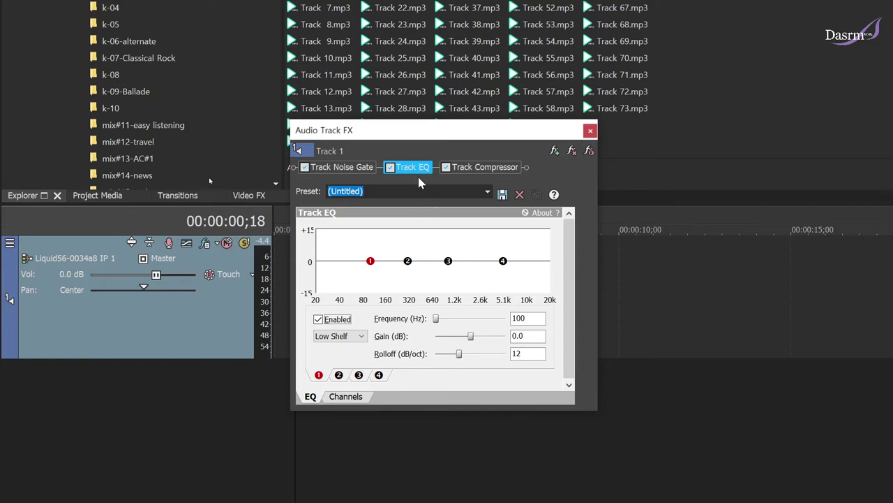
pyautogui.click(486, 171)
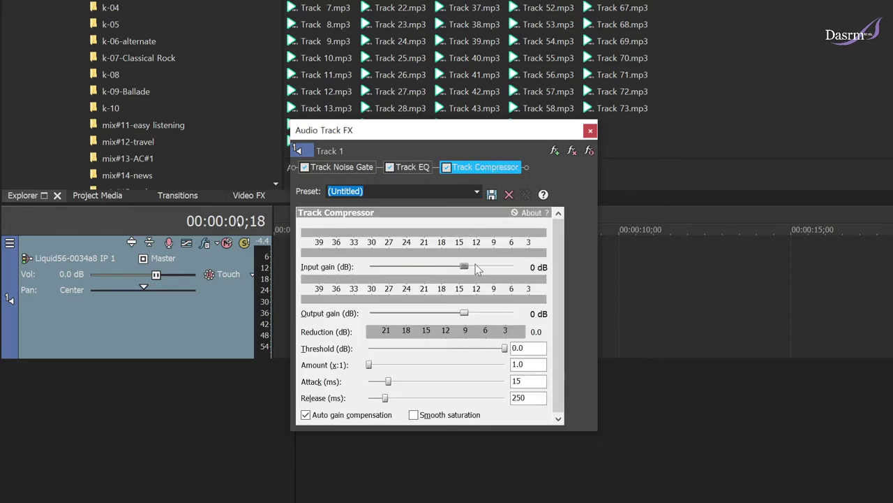
pyautogui.click(344, 169)
pyautogui.click(411, 168)
pyautogui.click(479, 170)
pyautogui.click(341, 171)
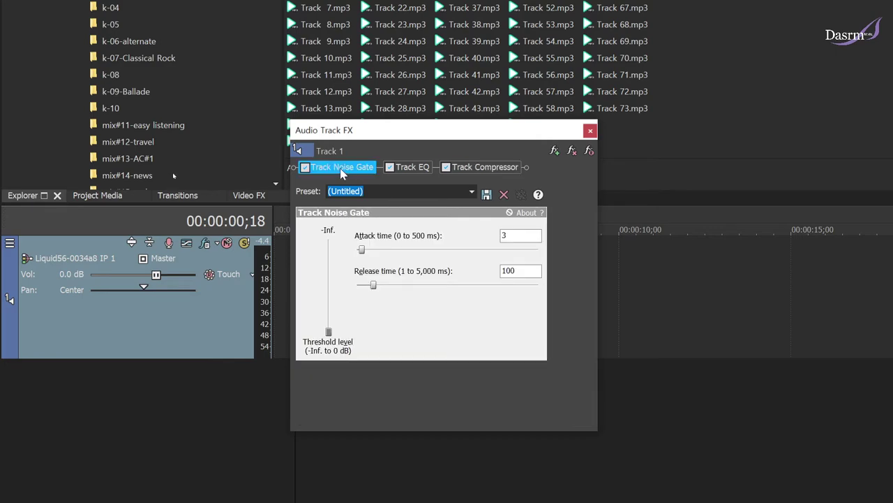
pyautogui.click(422, 170)
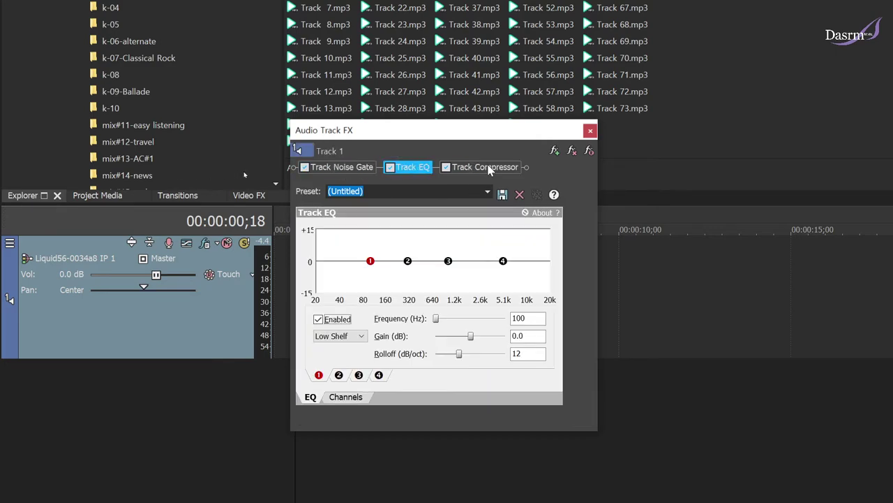
pyautogui.click(489, 169)
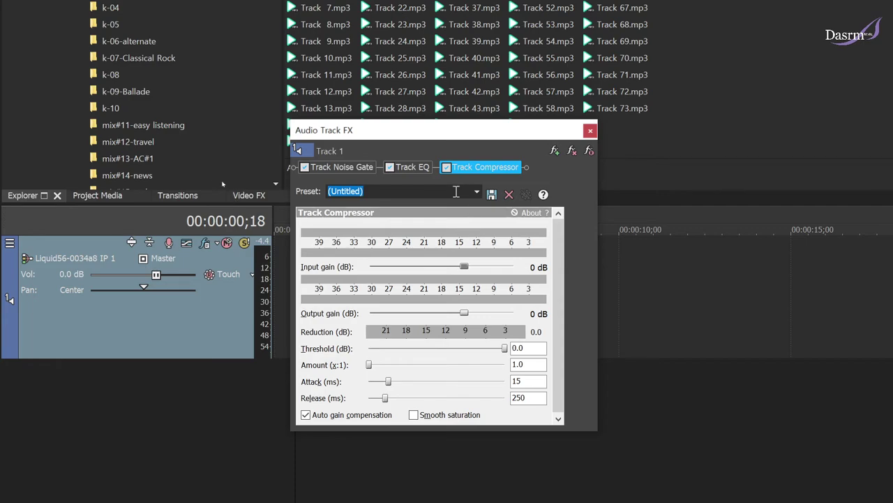
pyautogui.click(415, 168)
pyautogui.click(355, 169)
pyautogui.click(411, 169)
pyautogui.click(478, 169)
# - Move the effects window off the voice events and set the Track Noise Gate threshold to about -36.7 dB during playback
pyautogui.moveTo(476, 134); pyautogui.dragTo(700, 113)
pyautogui.click(339, 219)
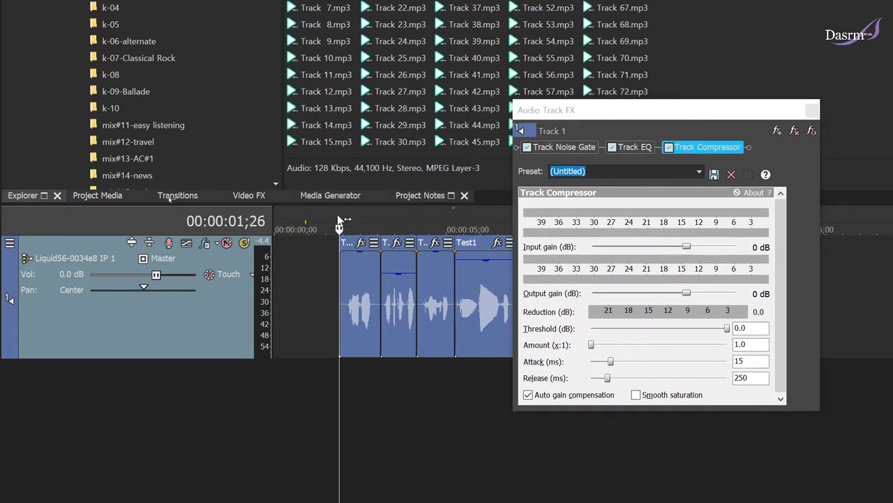
pyautogui.click(588, 147)
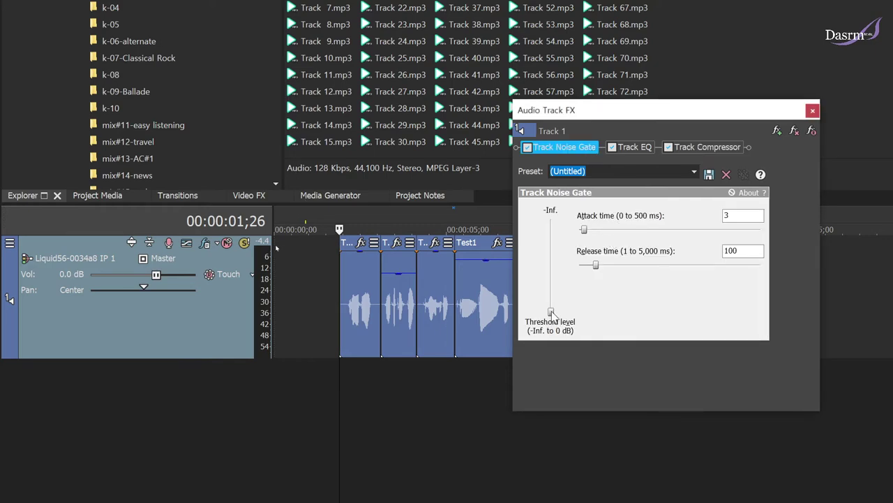
pyautogui.moveTo(552, 311)
pyautogui.mouseDown()
pyautogui.moveTo(552, 285)
pyautogui.moveTo(553, 302)
pyautogui.mouseUp()
pyautogui.click(331, 258)
pyautogui.press('space')
pyautogui.moveTo(551, 296); pyautogui.dragTo(551, 292)
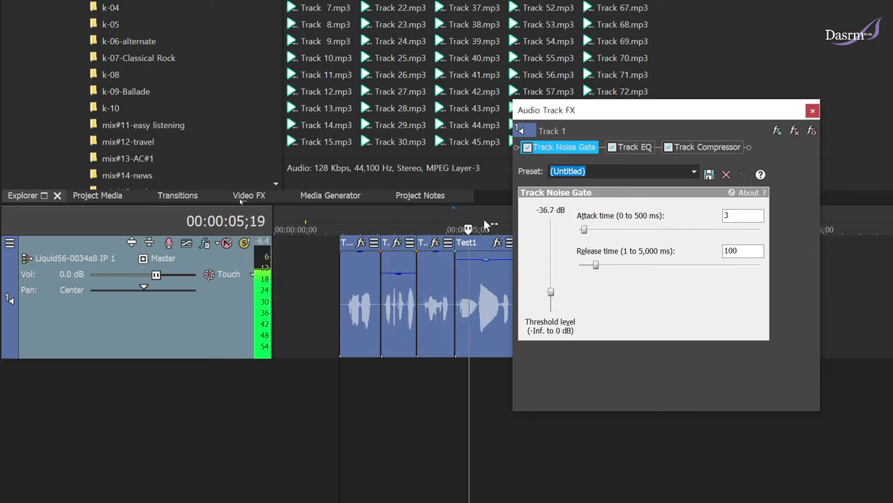
pyautogui.click(347, 277)
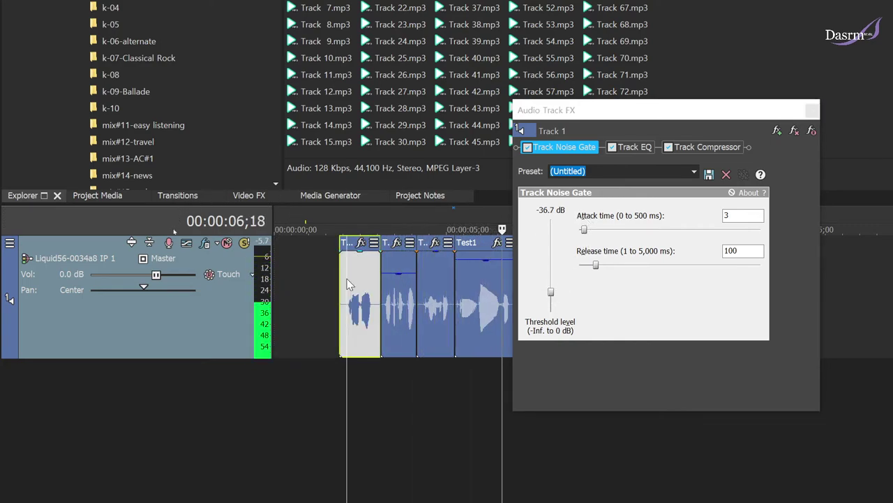
# - Cut the lows in Track EQ with band 1: low shelf around 160 Hz, gain -Inf, rolloff 24 dB/oct
pyautogui.click(635, 148)
pyautogui.moveTo(593, 242); pyautogui.dragTo(623, 285)
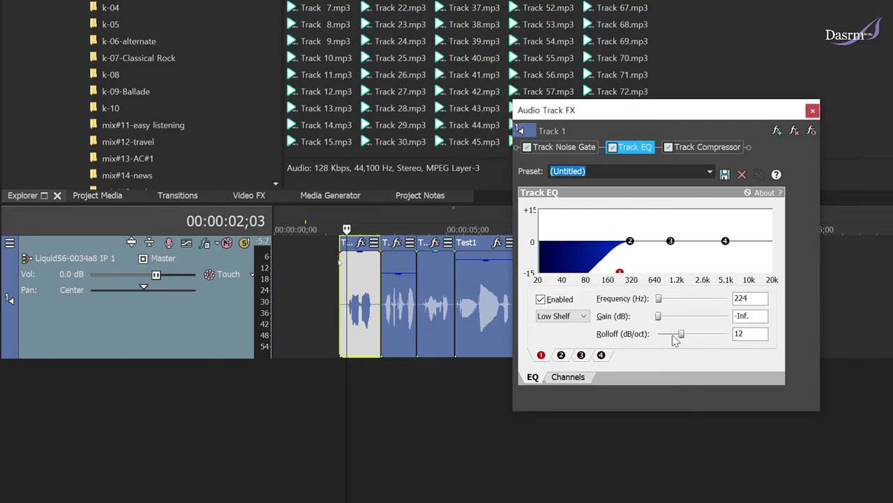
pyautogui.moveTo(682, 335); pyautogui.dragTo(728, 334)
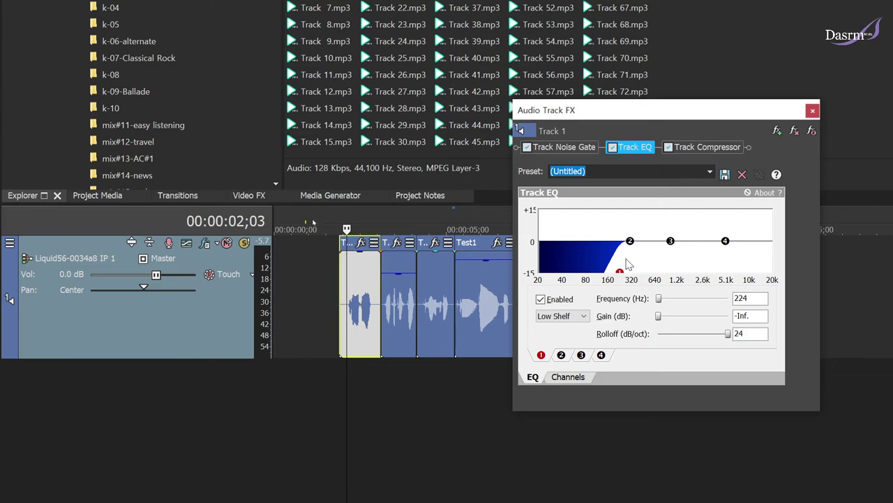
pyautogui.moveTo(621, 274); pyautogui.dragTo(607, 274)
# - Boost the highs with band 4 of Track EQ to about 5.6 dB at 1,576 Hz and play the voice from the start
pyautogui.moveTo(725, 241); pyautogui.dragTo(688, 233)
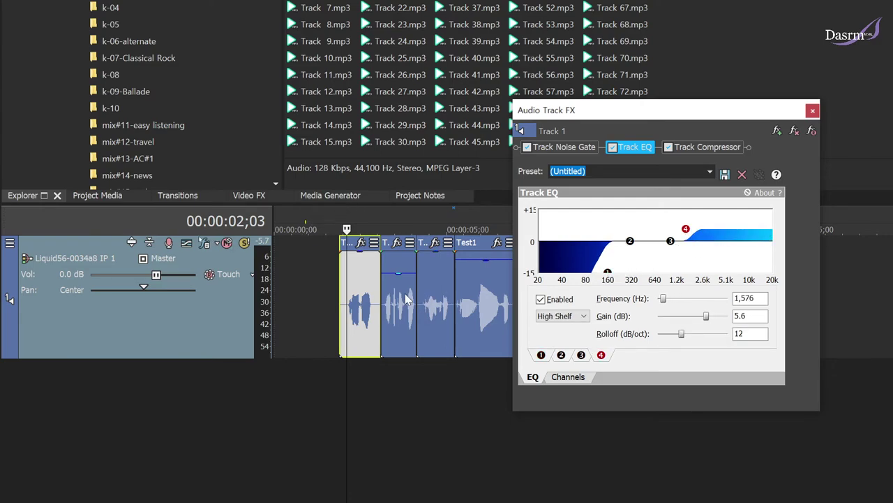
pyautogui.click(340, 293)
pyautogui.press('space')
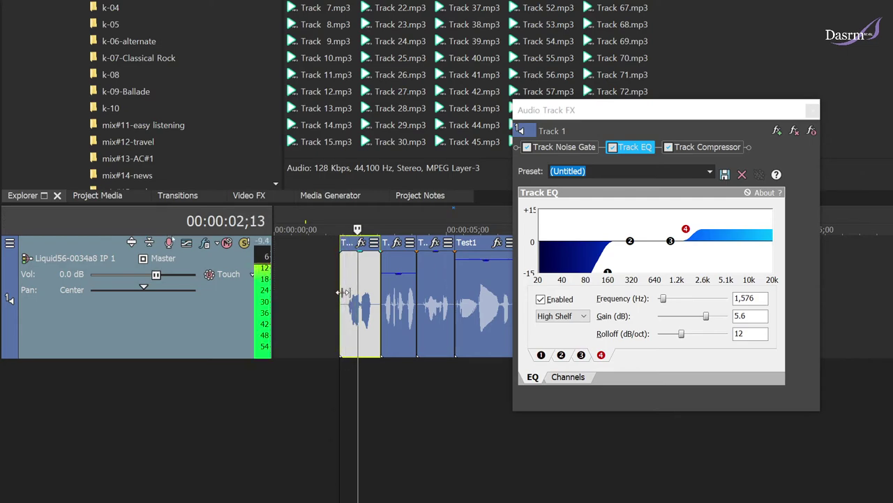
# - Lower band 2 of Track EQ to about -3.2 dB at 511 Hz while listening to the voice events
pyautogui.moveTo(629, 241); pyautogui.dragTo(650, 254)
pyautogui.click(346, 304)
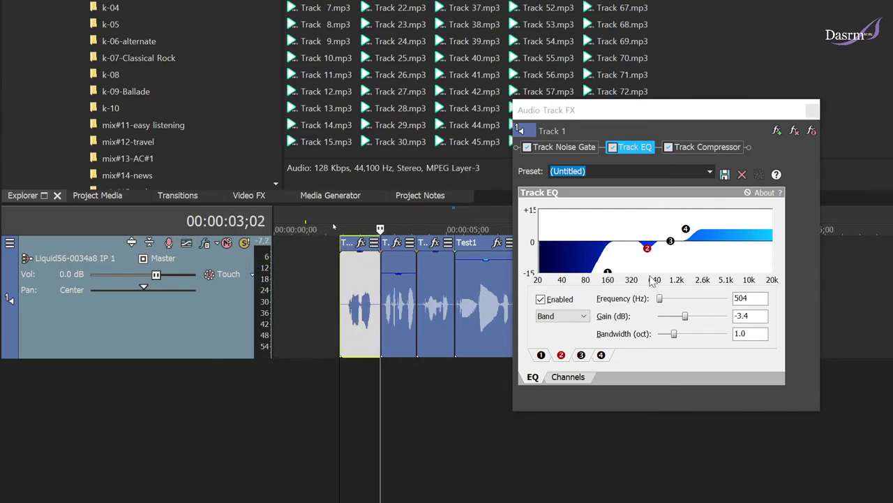
pyautogui.moveTo(650, 249); pyautogui.dragTo(650, 250)
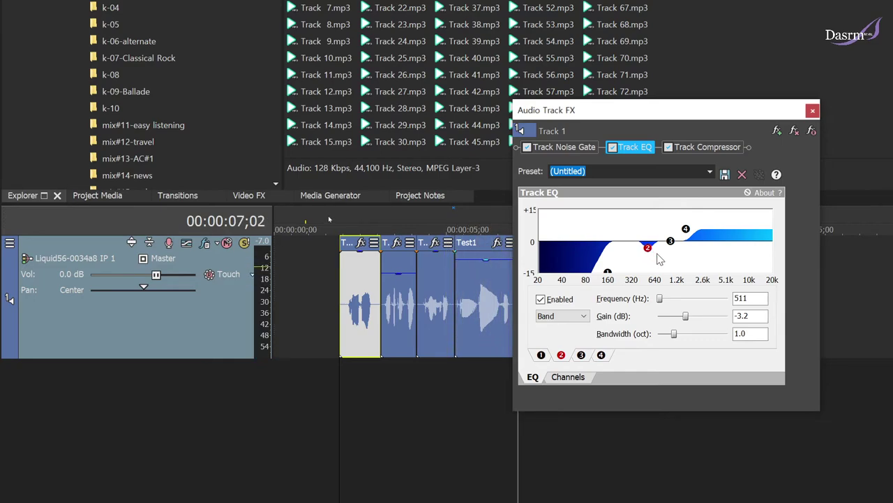
pyautogui.click(344, 293)
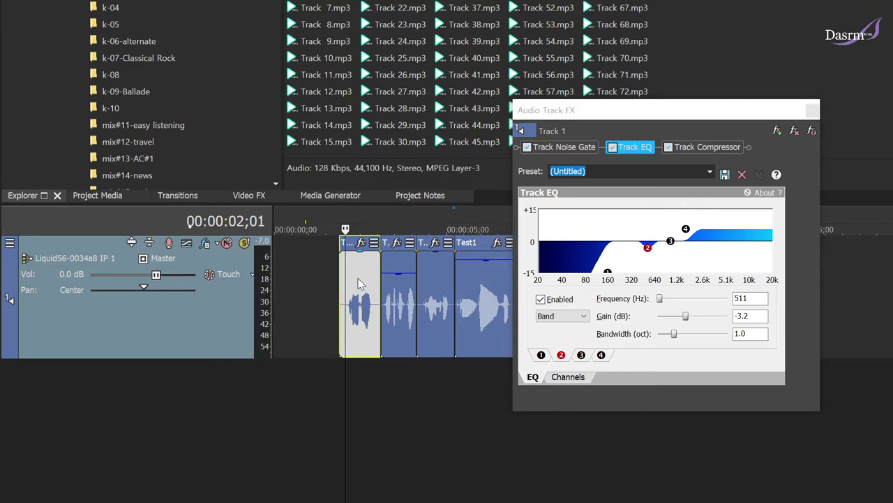
# - Apply the [Sys] Soft Limiter preset to the Track Compressor and play back the voice events
pyautogui.click(713, 148)
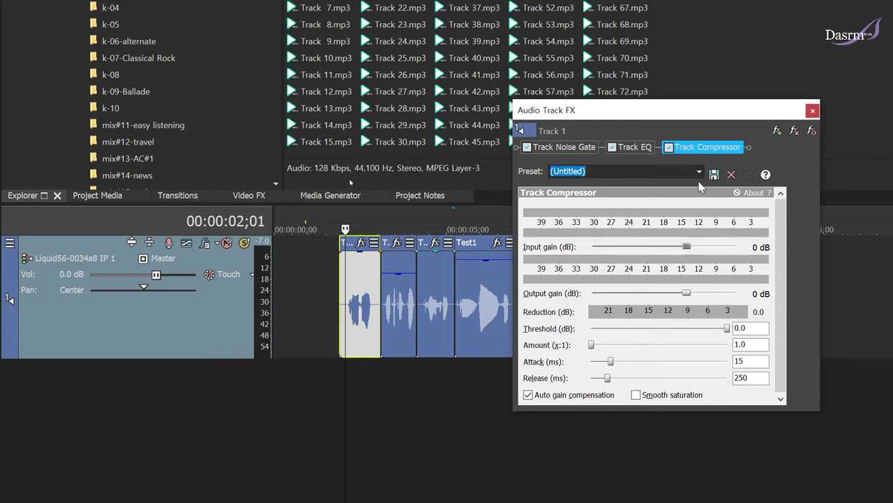
pyautogui.click(698, 172)
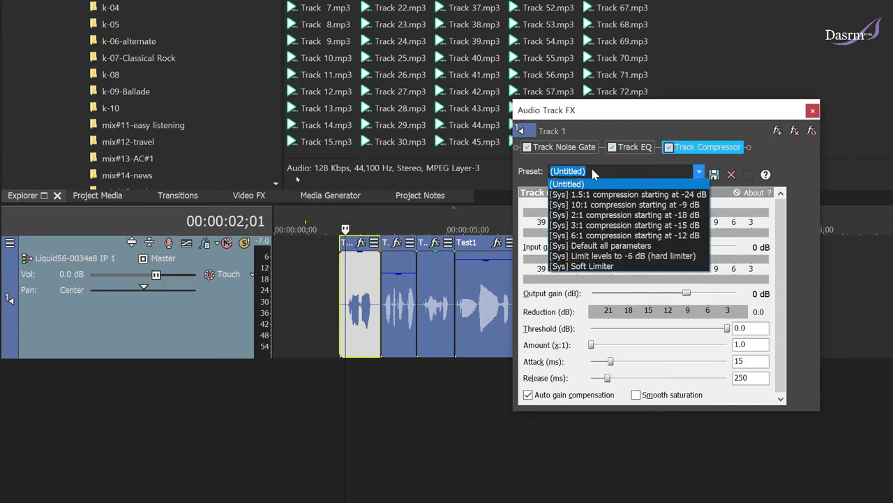
pyautogui.click(590, 267)
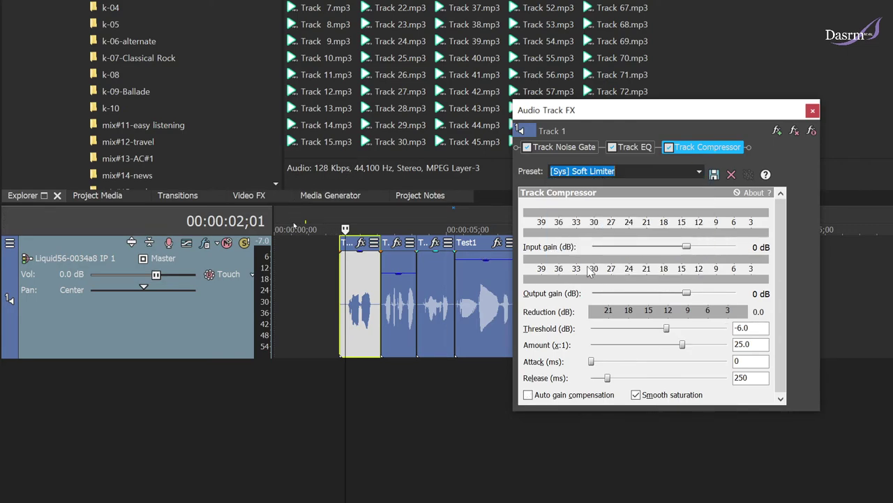
pyautogui.click(346, 280)
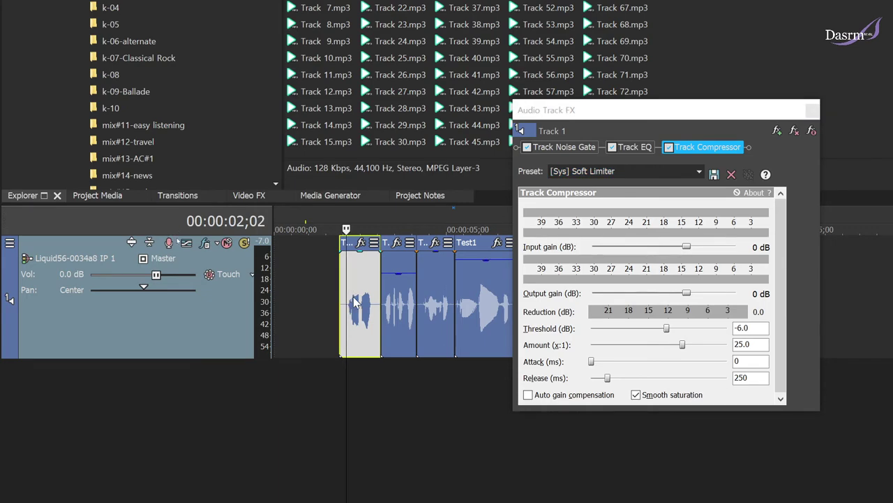
pyautogui.press('space')
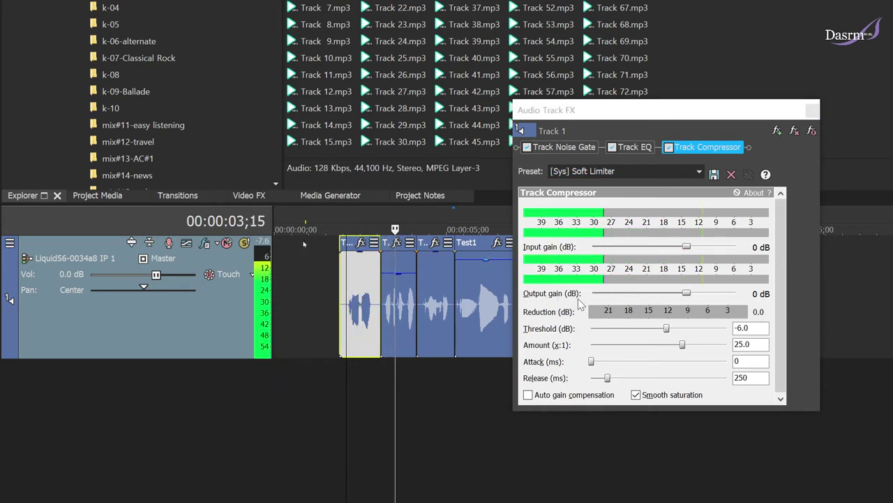
pyautogui.press('space')
# - Raise the Track Compressor output gain to 6 dB and play the first voice event
pyautogui.moveTo(684, 294); pyautogui.dragTo(698, 297)
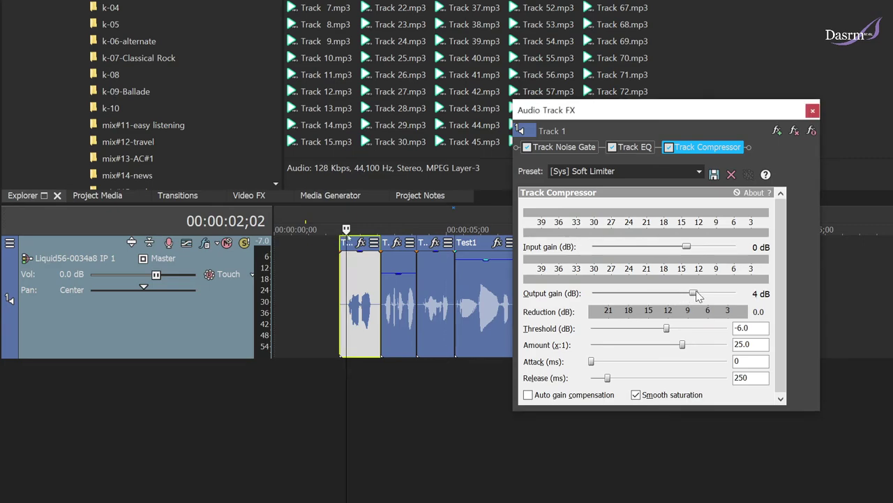
pyautogui.click(346, 281)
pyautogui.press('space')
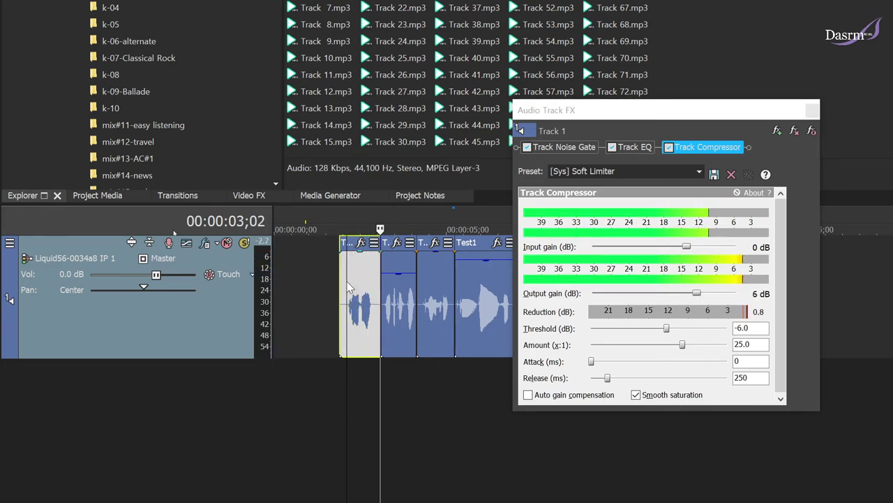
# - Lower the Track Compressor threshold to about -13.6 dB and listen to the voice from the first event
pyautogui.moveTo(667, 328); pyautogui.dragTo(649, 329)
pyautogui.click(347, 298)
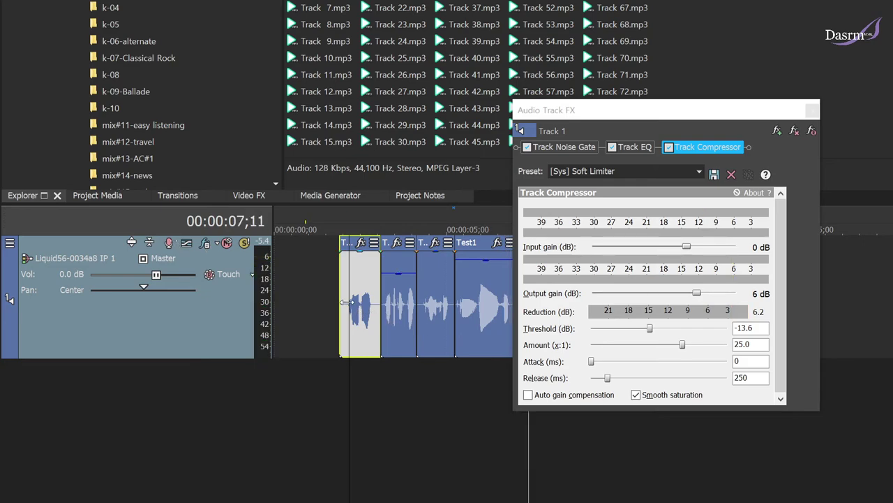
pyautogui.press('space')
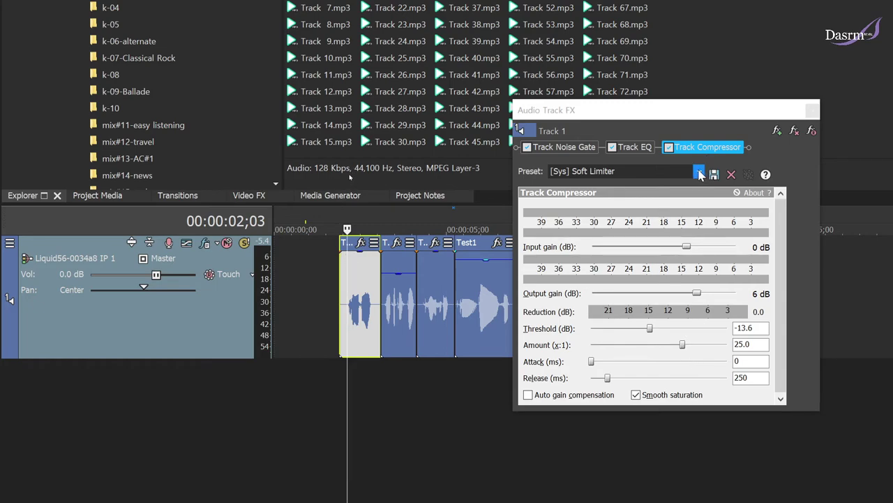
# - Enable auto gain compensation in the Track Compressor and play the voice events to check the level
pyautogui.click(528, 395)
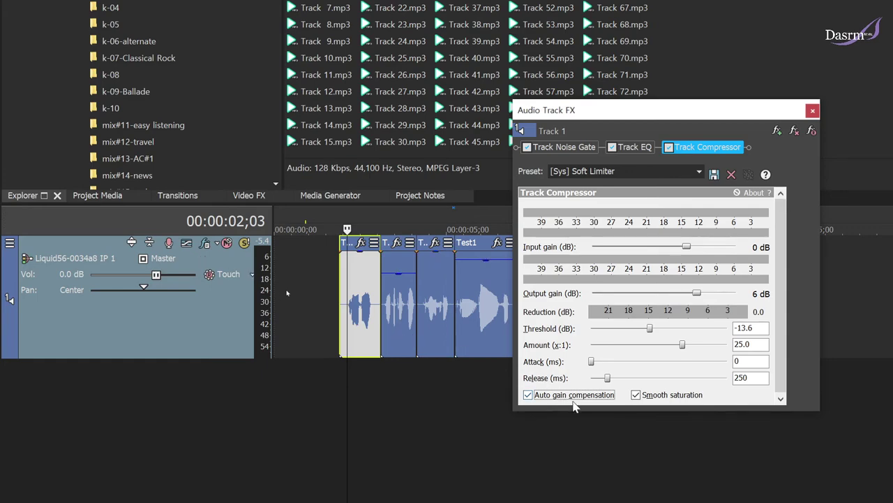
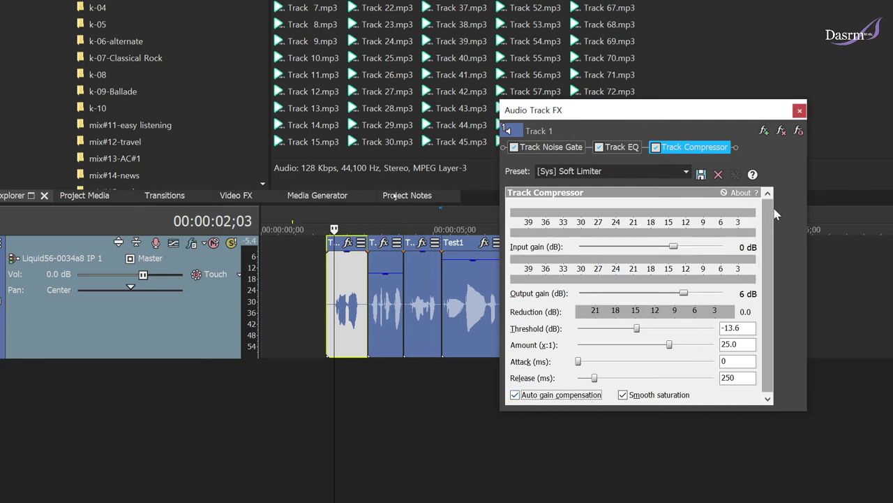
pyautogui.click(335, 311)
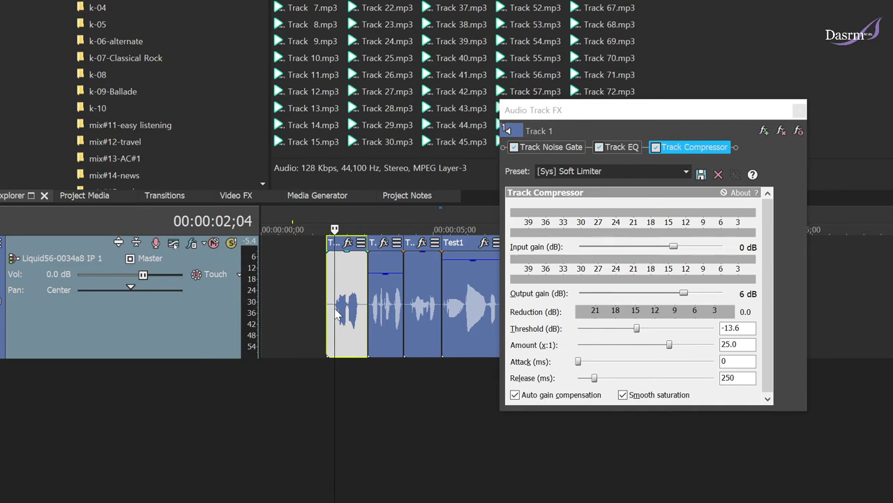
pyautogui.press('space')
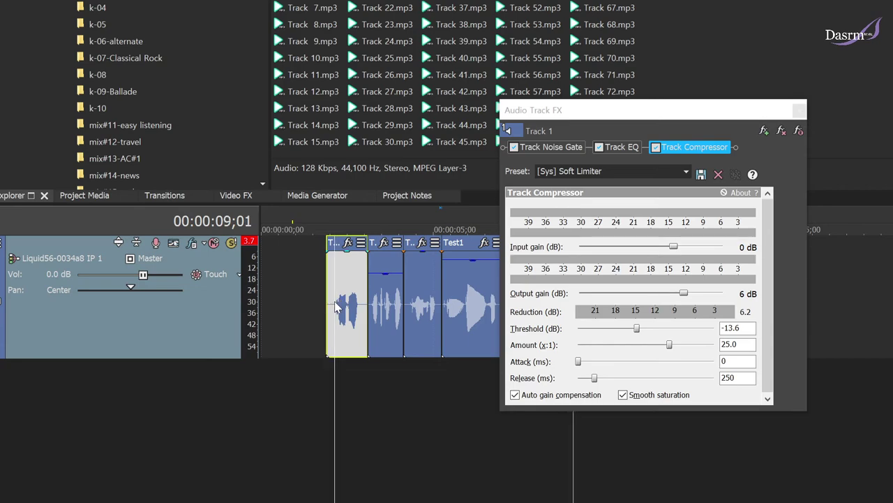
pyautogui.press('space')
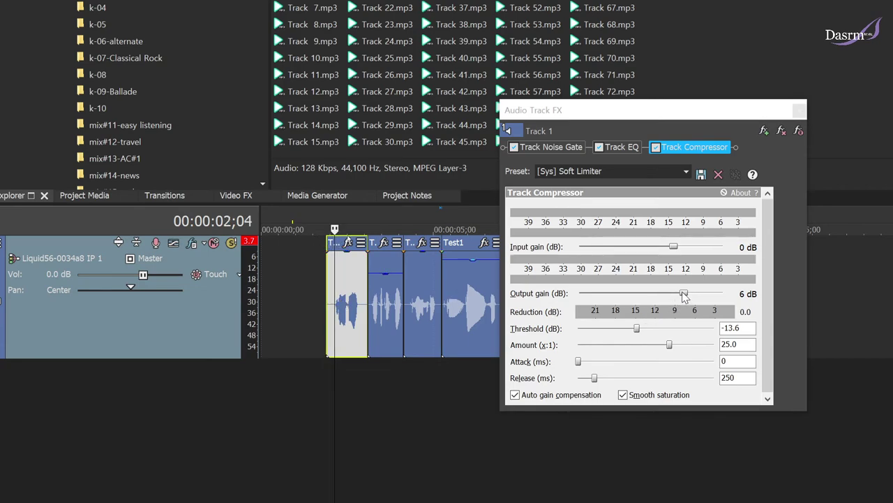
# - Set the Track Compressor output gain to 0 dB and play the voice events again
pyautogui.moveTo(684, 294); pyautogui.dragTo(674, 295)
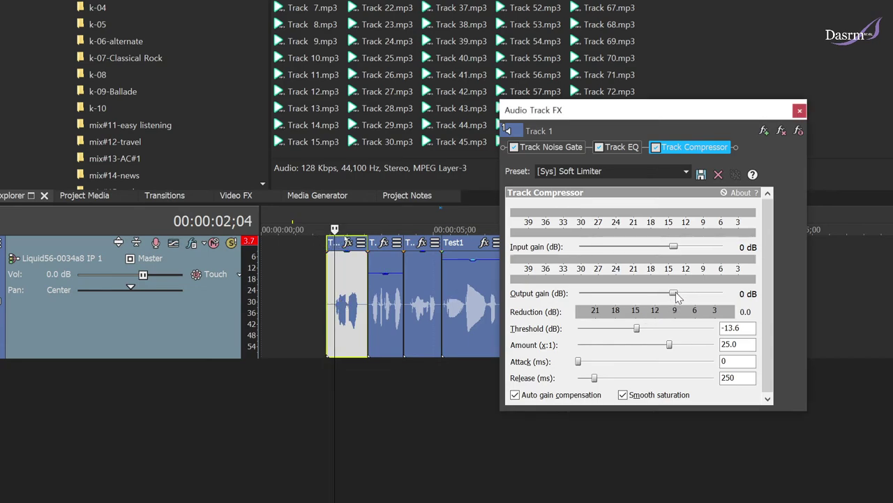
pyautogui.click(337, 303)
pyautogui.press('space')
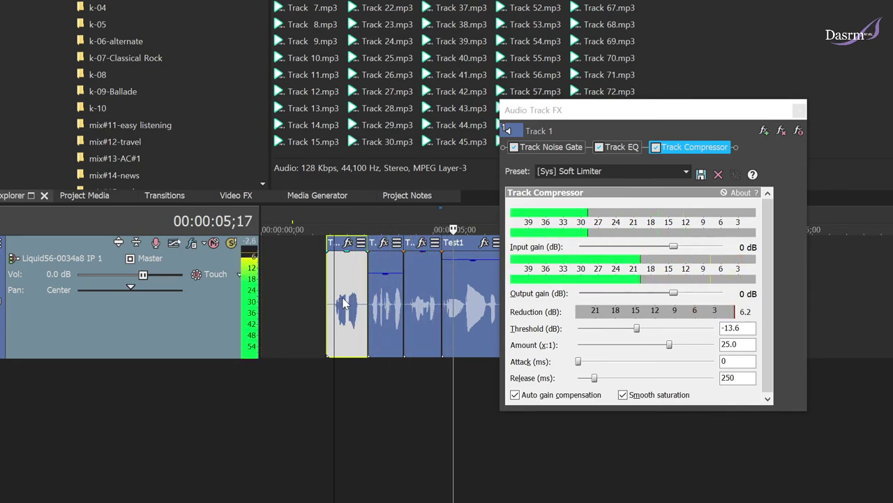
pyautogui.press('space')
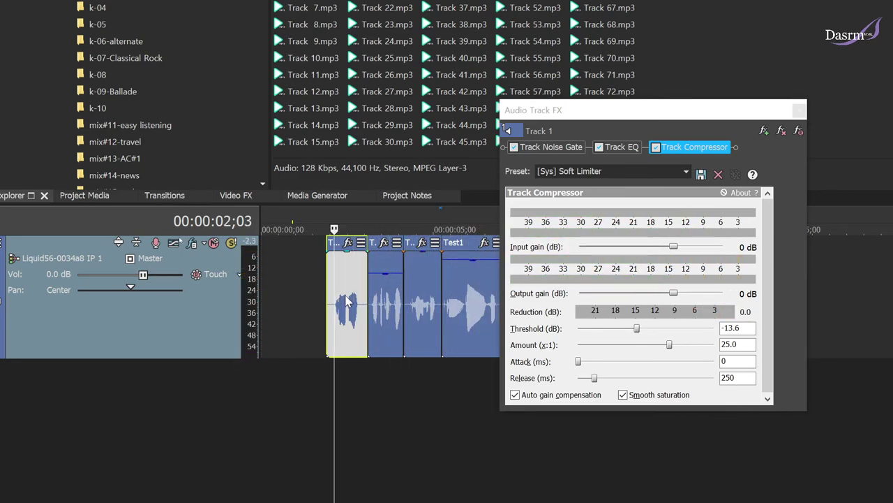
# - Add the VEGAS Reverb plug-in to Track 1's effect chain after the Track Compressor
pyautogui.moveTo(741, 109); pyautogui.dragTo(646, 116)
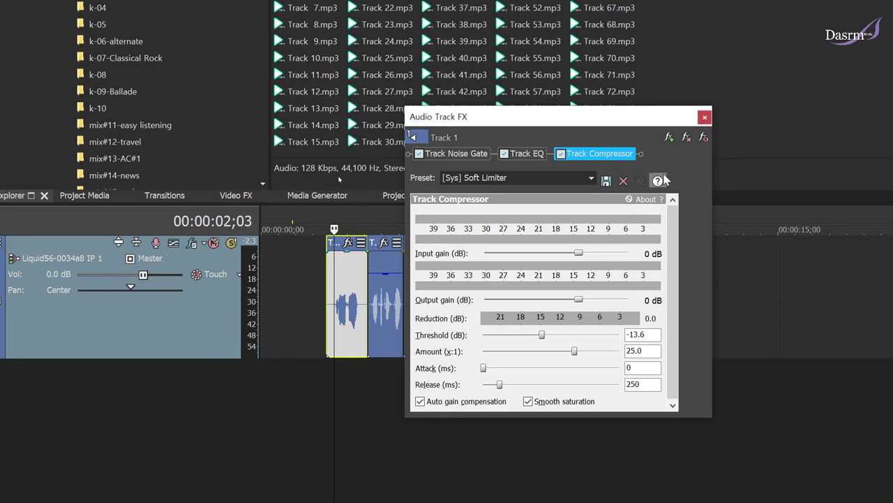
pyautogui.click(669, 138)
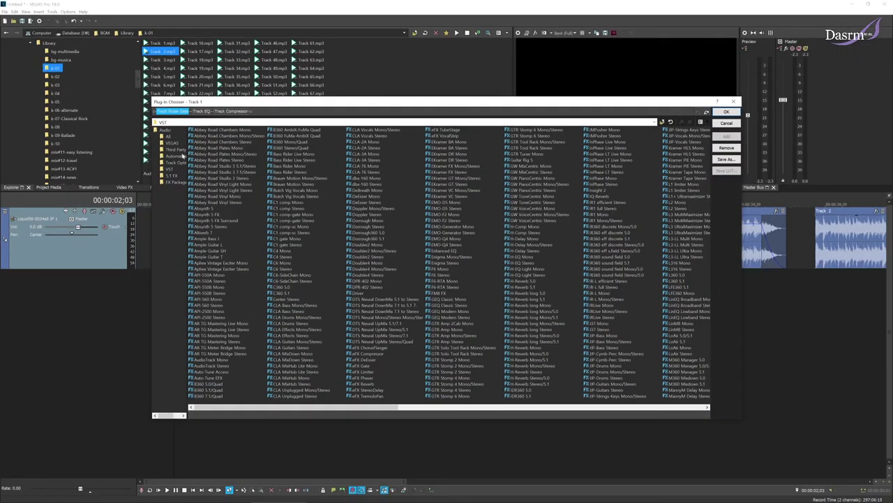
pyautogui.click(172, 142)
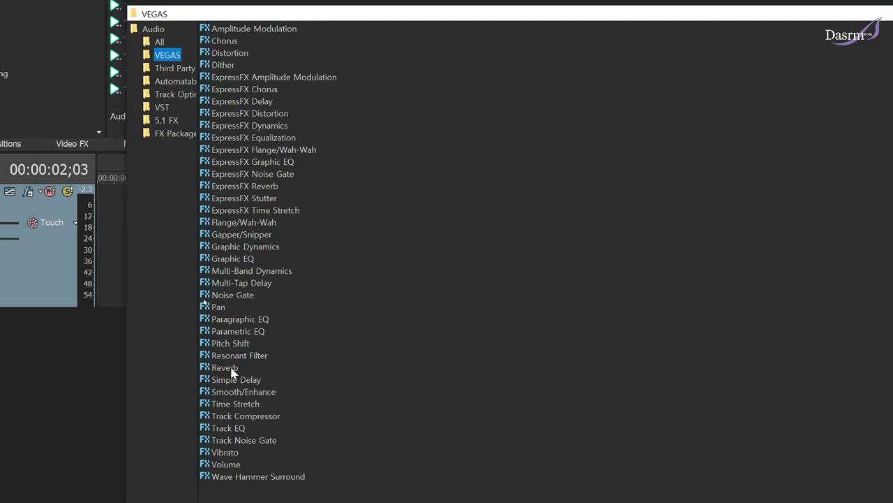
pyautogui.click(236, 368)
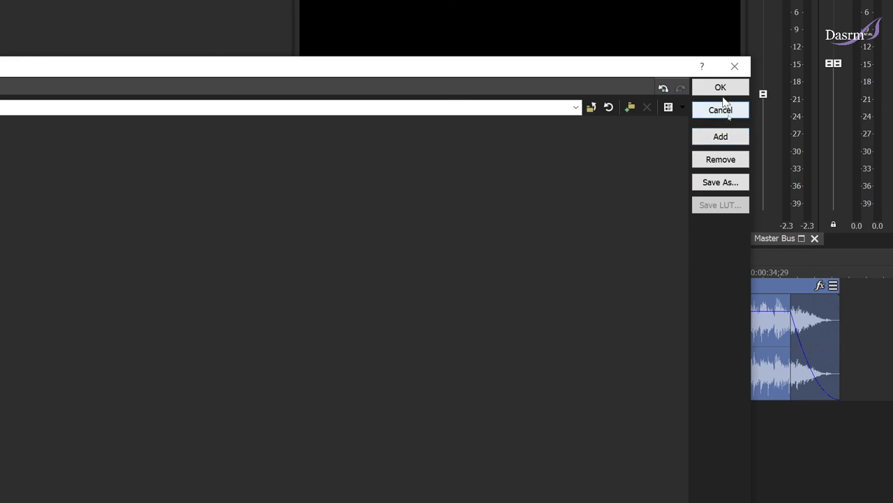
pyautogui.click(722, 89)
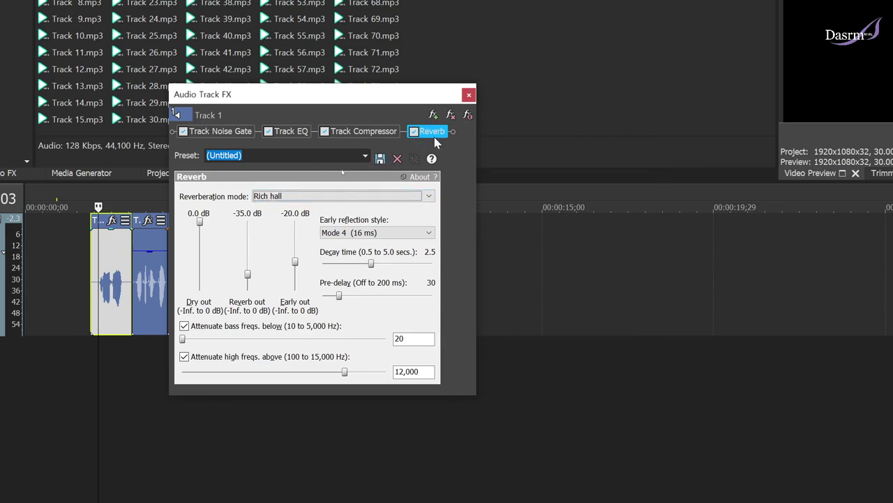
# - Play the first voice event with the reverb, and briefly arm the track for recording to check the live input
pyautogui.click(99, 222)
pyautogui.press('space')
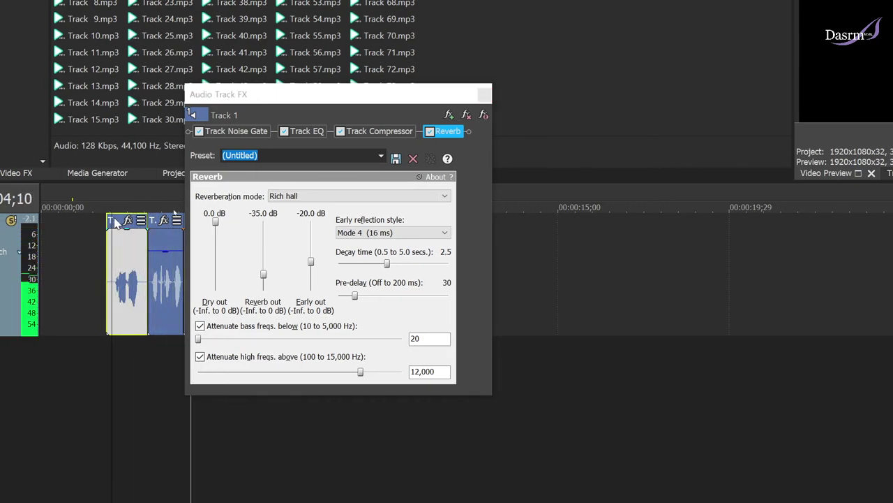
pyautogui.press('space')
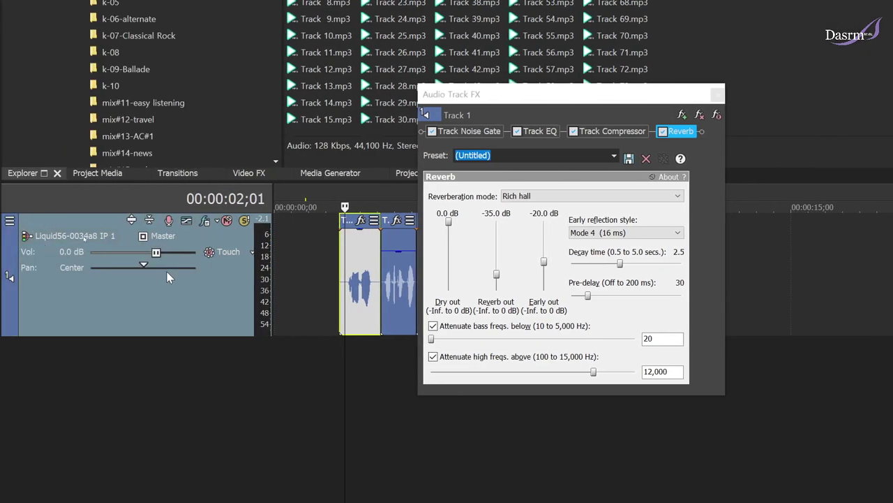
pyautogui.click(169, 222)
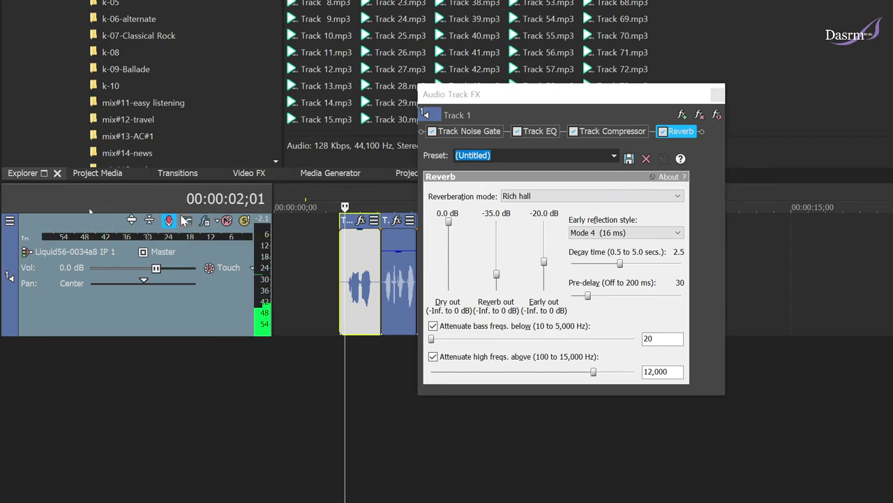
pyautogui.click(169, 220)
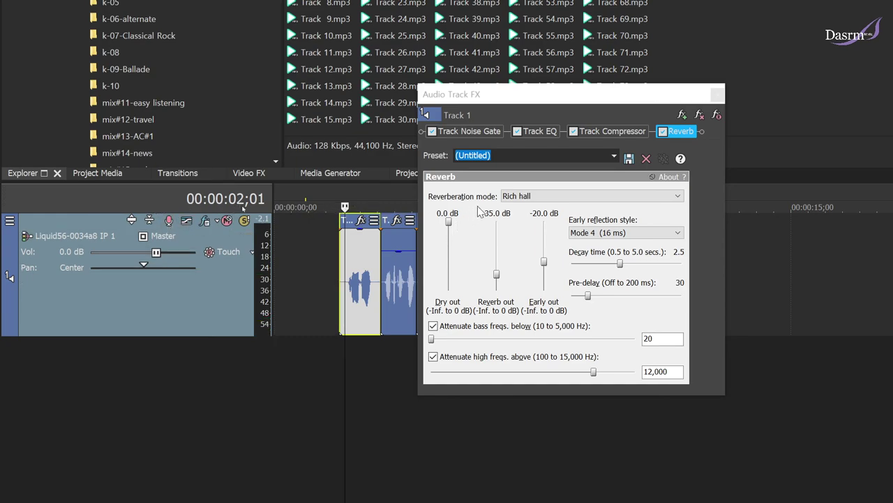
# - Add the Simple Delay plug-in to Track 1's effect chain after Reverb
pyautogui.click(682, 115)
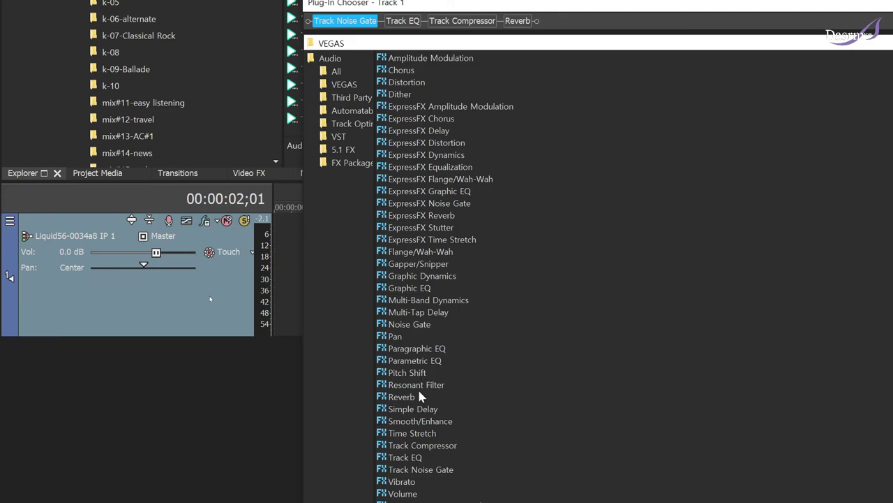
pyautogui.click(428, 409)
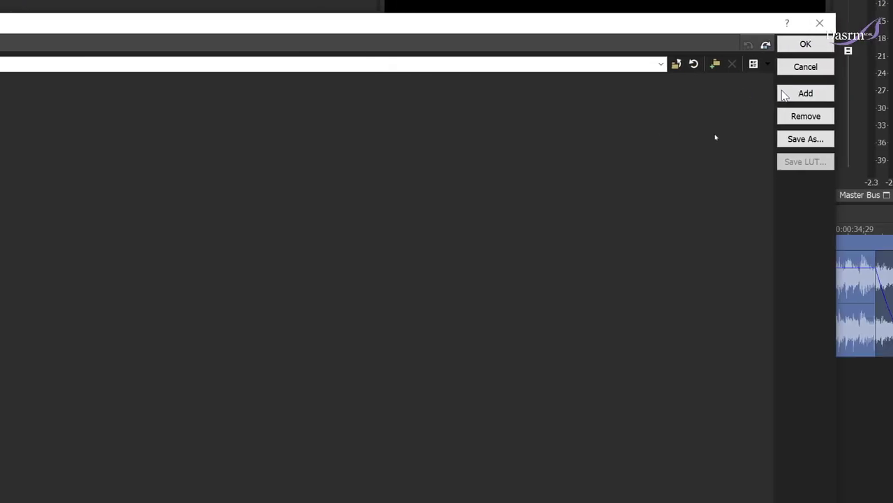
pyautogui.click(776, 95)
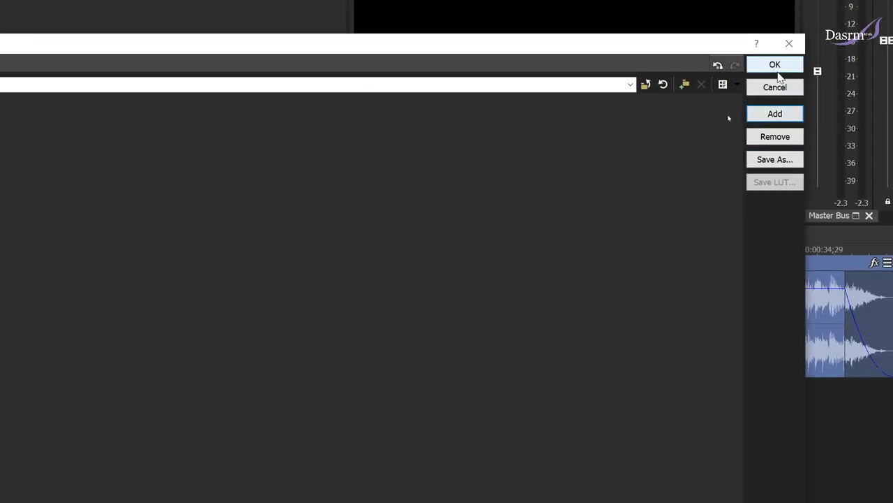
pyautogui.click(776, 64)
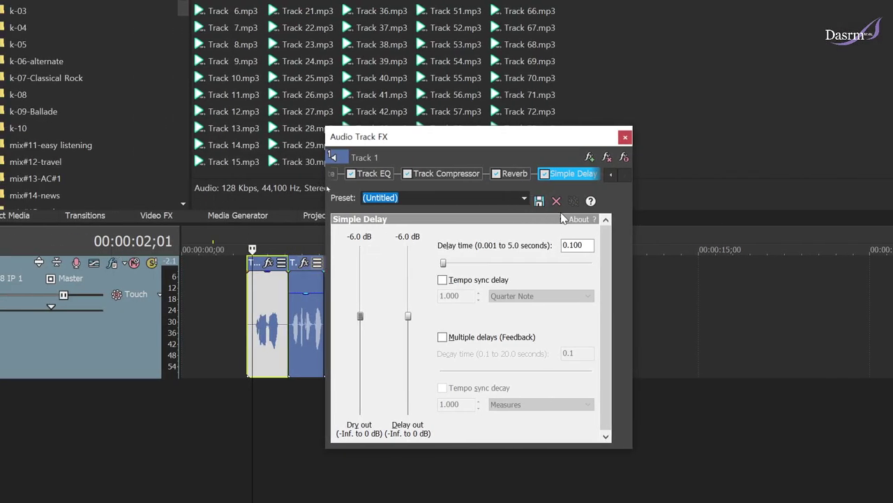
# - Play the first voice event from its start to hear the simple delay
pyautogui.click(250, 340)
pyautogui.press('space')
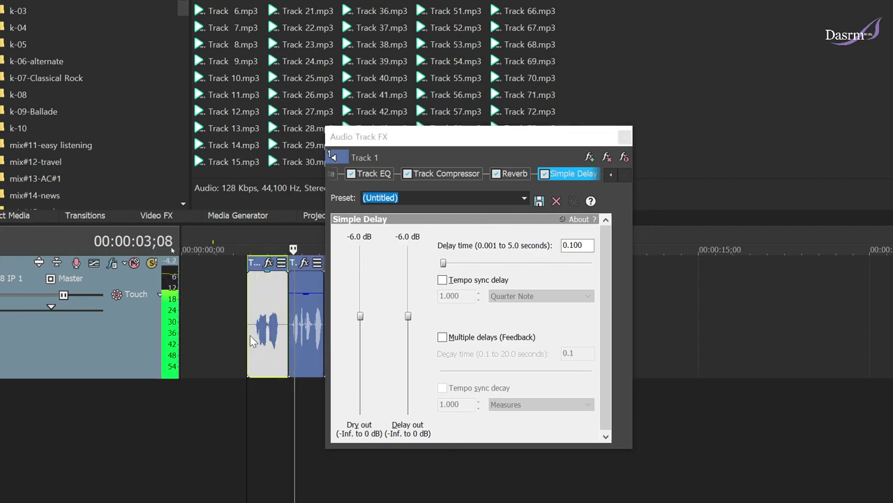
pyautogui.press('space')
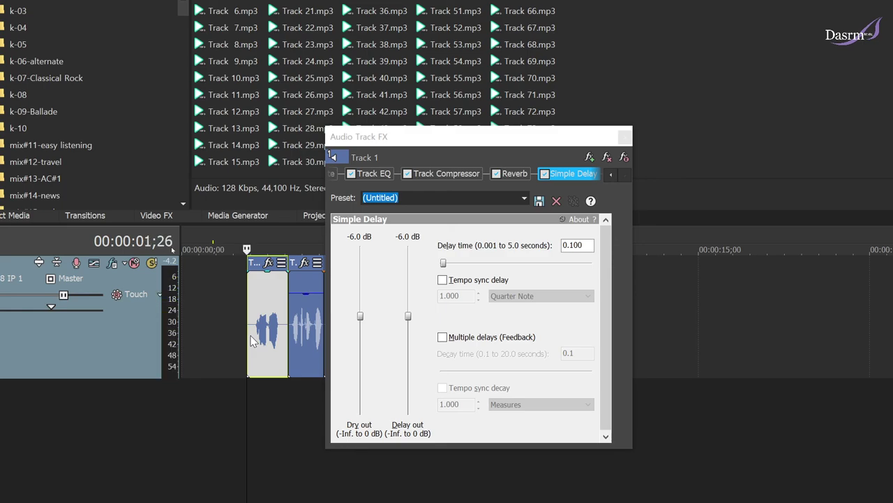
pyautogui.click(258, 341)
# - Widen the track effects window to show the whole chain and view each effect's settings from Track Noise Gate to Simple Delay
pyautogui.click(500, 140)
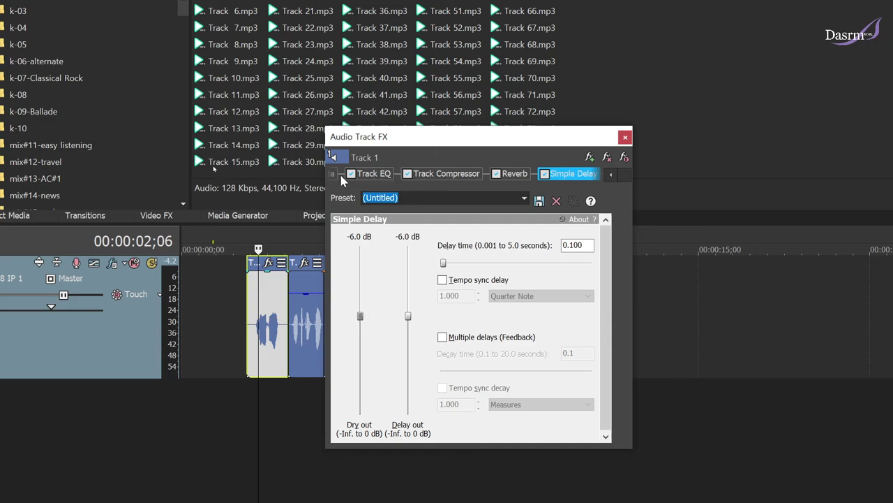
pyautogui.moveTo(323, 178); pyautogui.dragTo(152, 178)
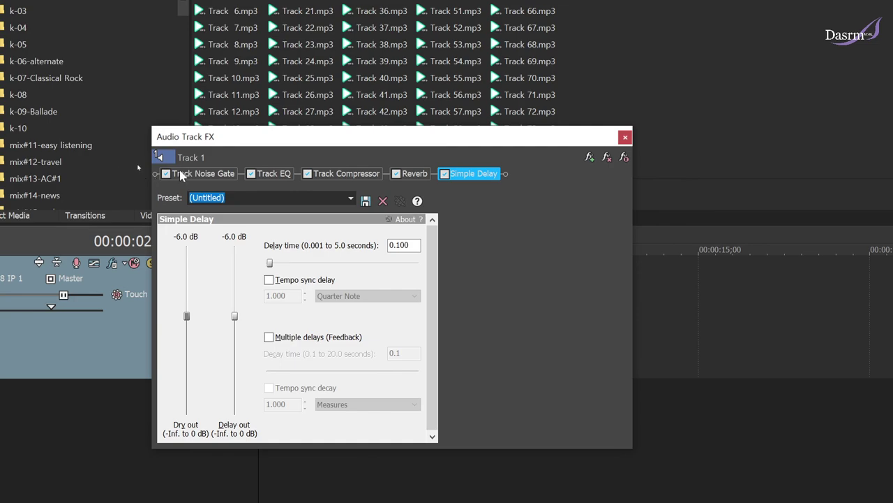
pyautogui.click(219, 175)
pyautogui.click(277, 174)
pyautogui.click(355, 175)
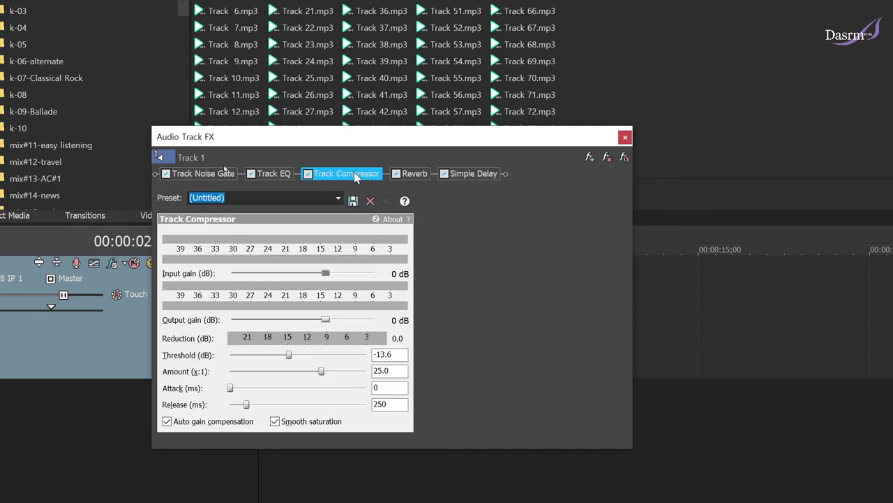
pyautogui.click(413, 178)
pyautogui.click(477, 178)
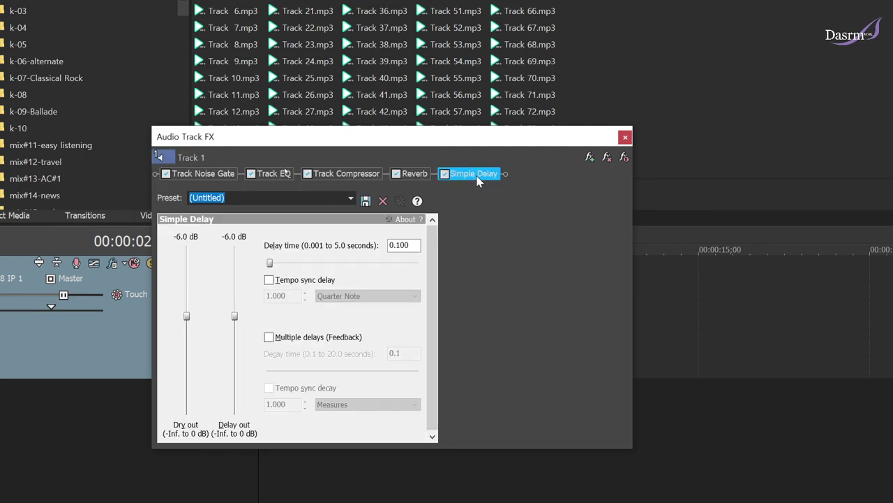
# - Move Simple Delay ahead of Reverb in Track 1's effect chain and close the effects window
pyautogui.moveTo(632, 268); pyautogui.dragTo(553, 261)
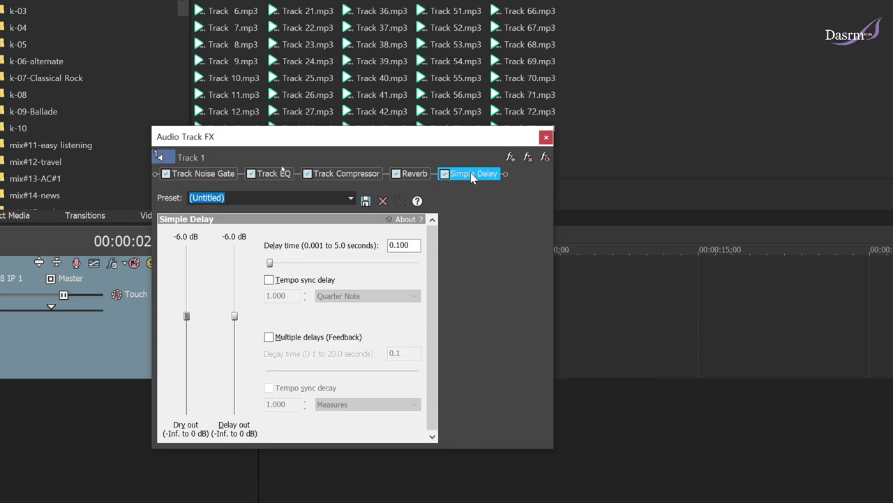
pyautogui.moveTo(440, 177); pyautogui.dragTo(404, 176)
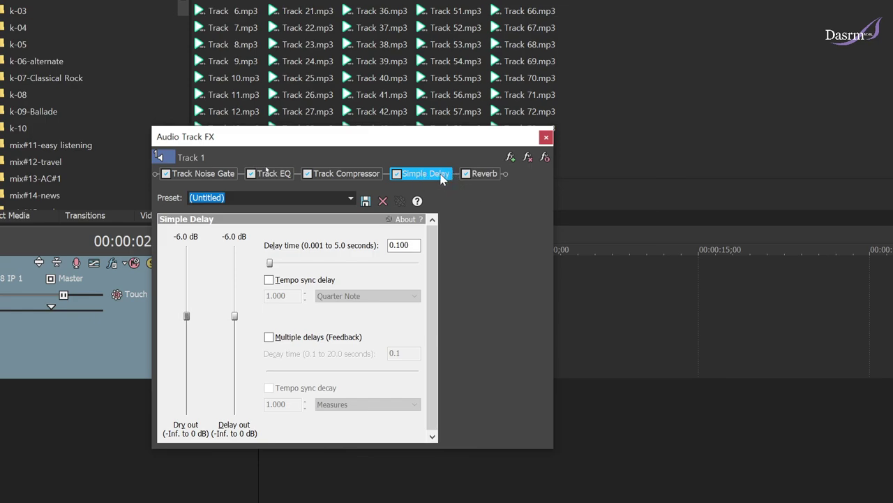
pyautogui.moveTo(421, 143); pyautogui.dragTo(581, 152)
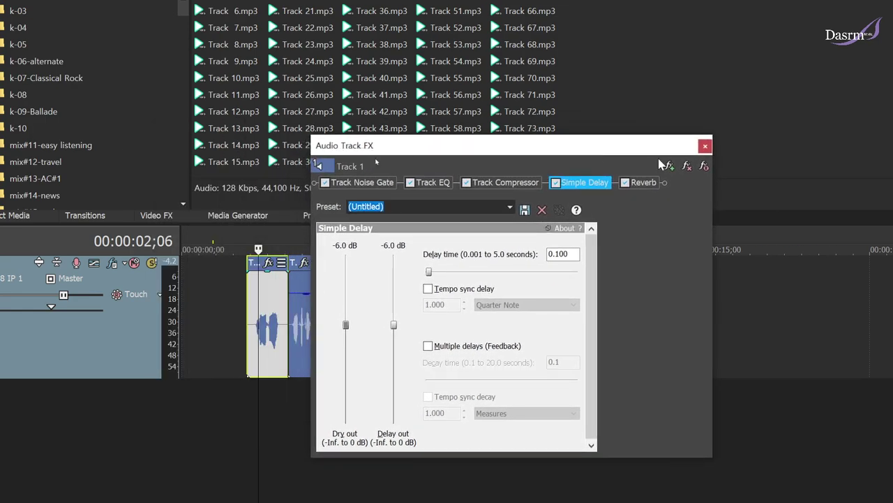
pyautogui.click(706, 147)
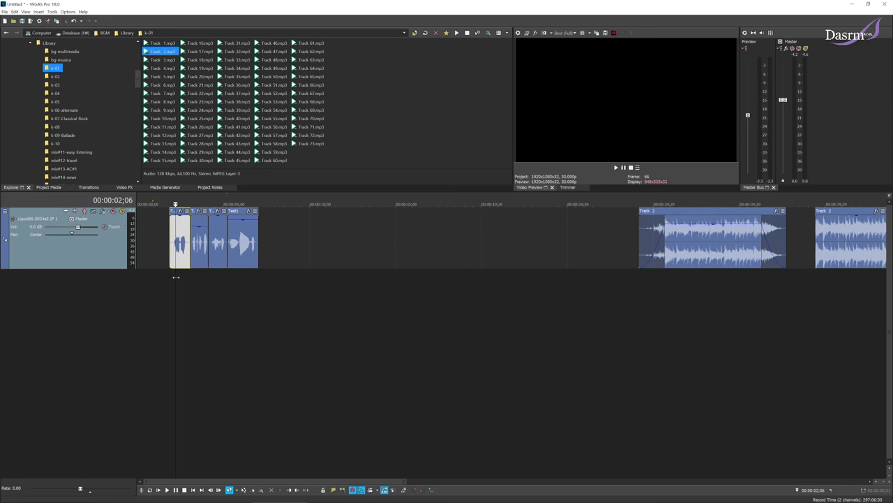
pyautogui.moveTo(176, 277); pyautogui.dragTo(235, 278)
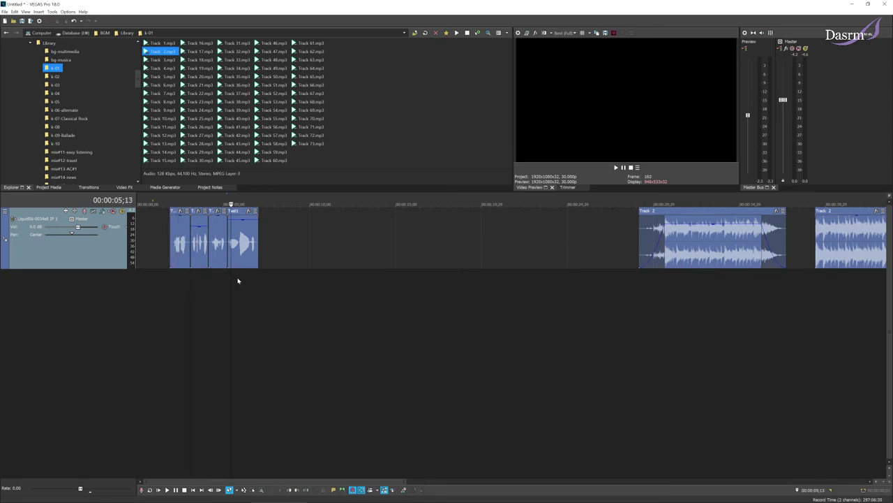